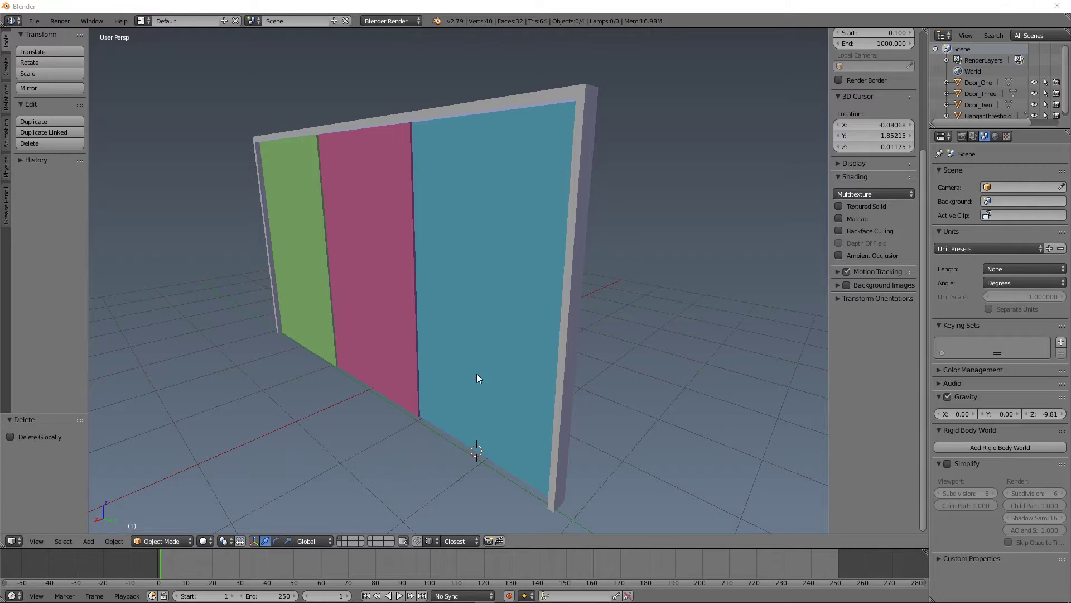
Step: Orbit the wall and select Door_Three, HangarThreshold and Door_Two to identify each object
{"action": "middle_click_drag", "start_coordinate": [329, 304], "coordinate": [390, 302]}
{"action": "scroll", "coordinate": [454, 311], "scroll_direction": "up", "scroll_amount": 4}
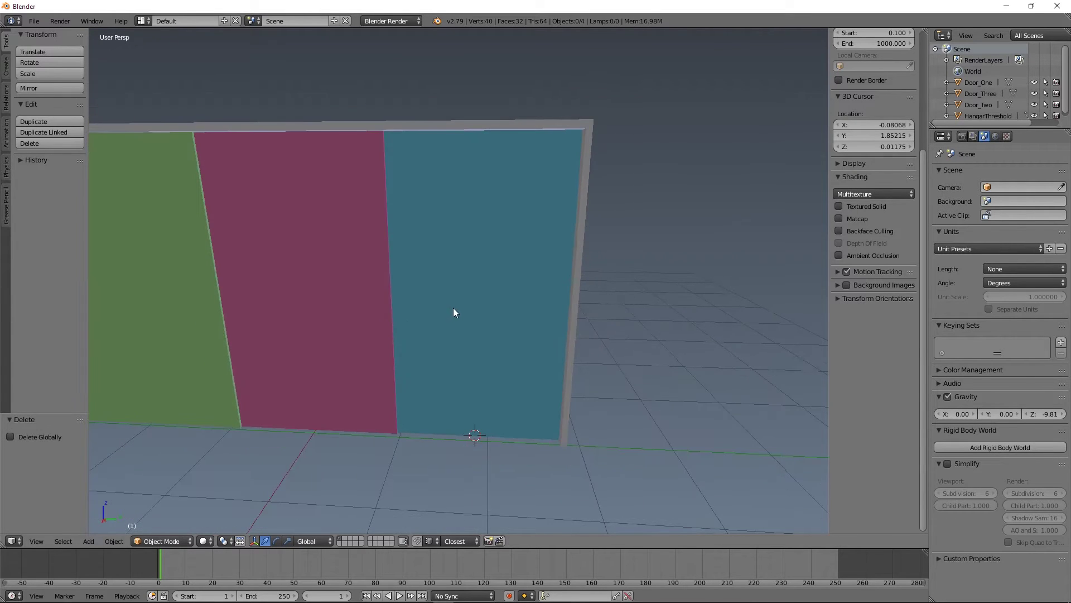
{"action": "middle_click_drag", "start_coordinate": [582, 325], "coordinate": [578, 368]}
{"action": "middle_click_drag", "start_coordinate": [251, 341], "coordinate": [512, 360]}
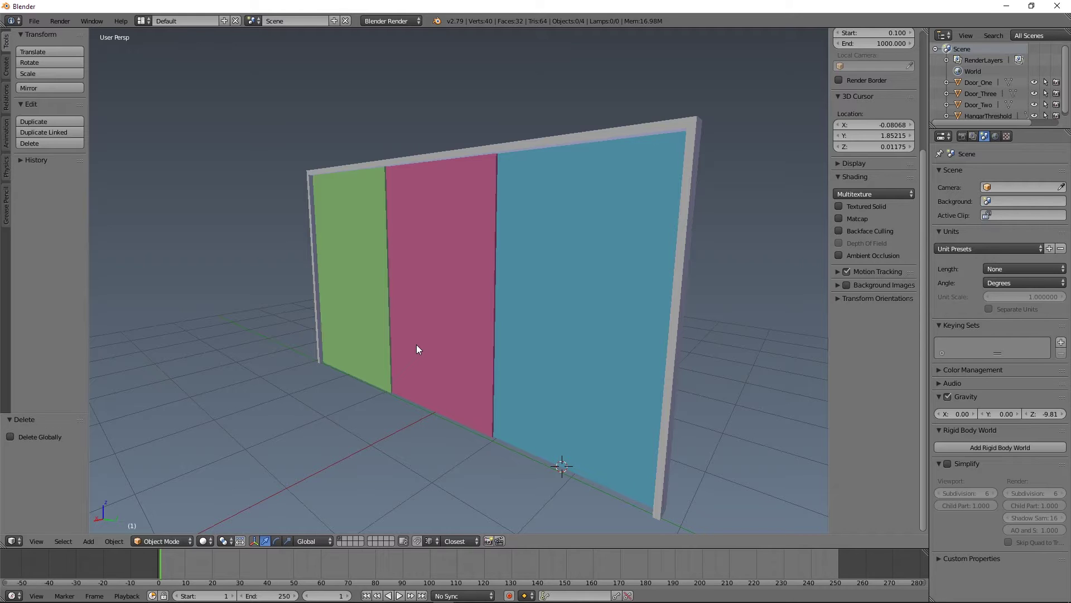
{"action": "middle_click_drag", "start_coordinate": [553, 327], "coordinate": [514, 292]}
{"action": "right_click", "coordinate": [337, 330]}
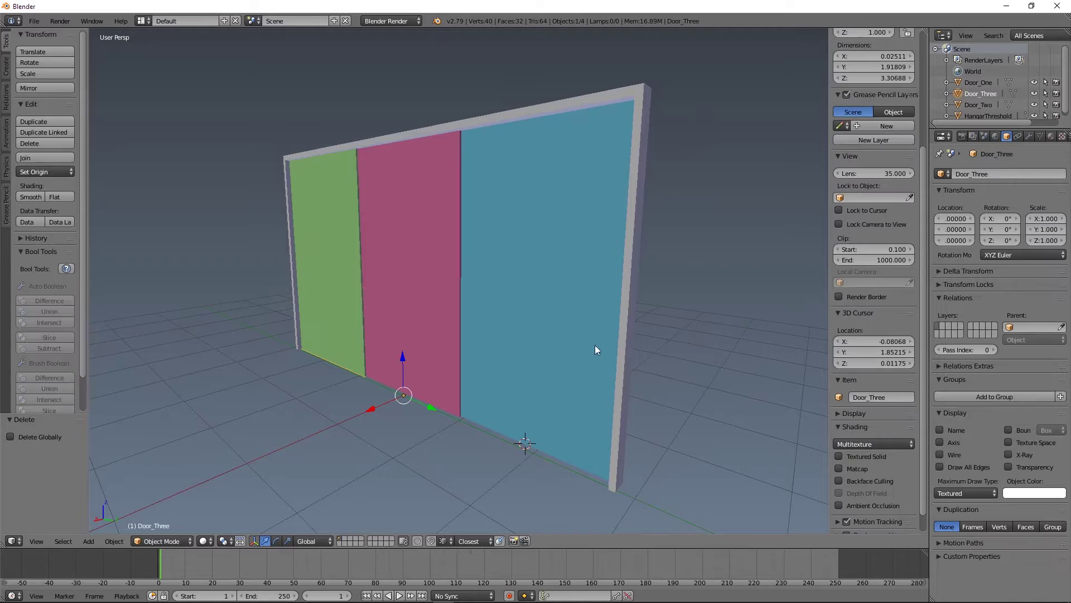
{"action": "right_click", "coordinate": [633, 274]}
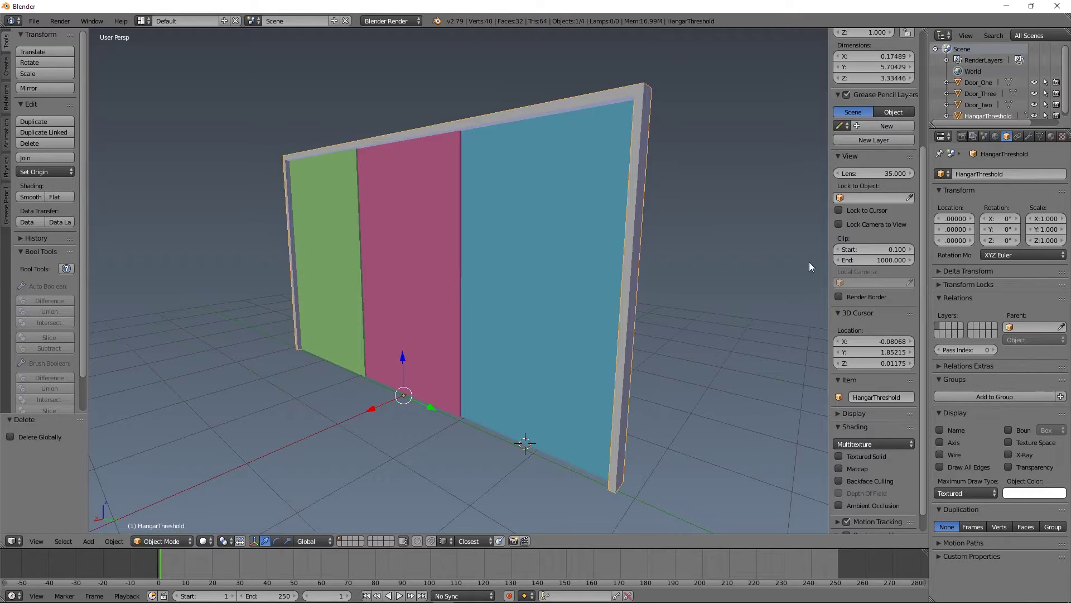
{"action": "right_click", "coordinate": [520, 395]}
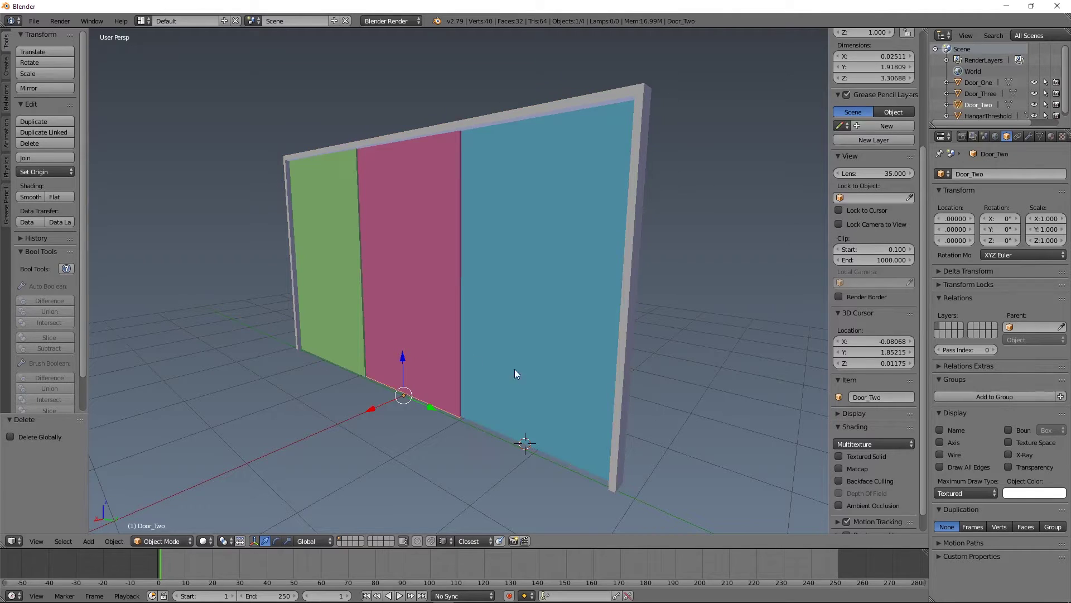
{"action": "right_click", "coordinate": [435, 368]}
Step: From a more frontal view, select Door_One, Door_Two, Door_Three and HangarThreshold in turn
{"action": "middle_click_drag", "start_coordinate": [640, 391], "coordinate": [647, 349]}
{"action": "right_click", "coordinate": [599, 421]}
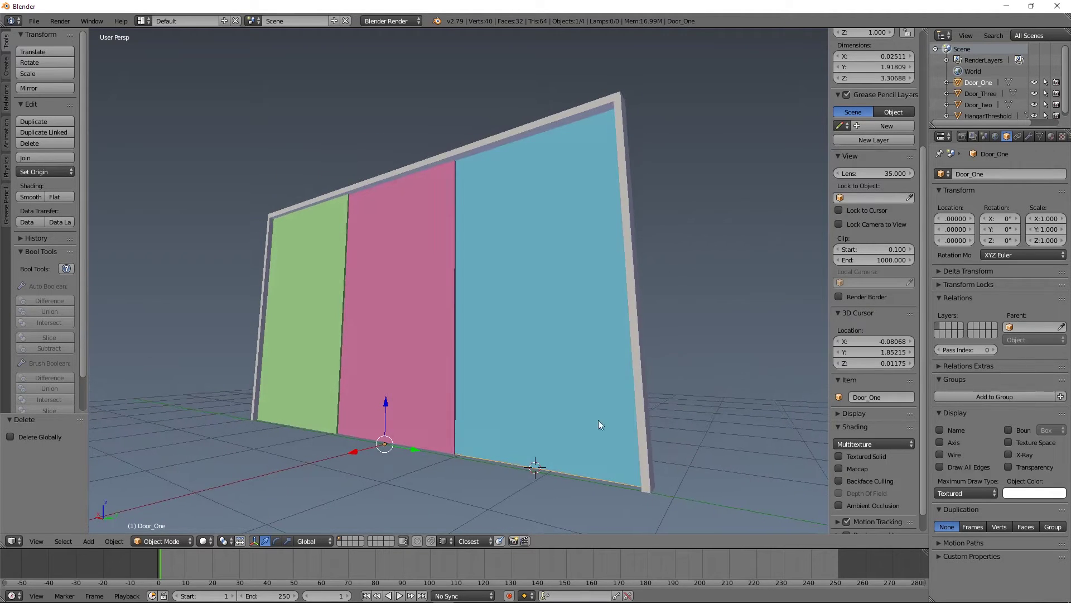
{"action": "middle_click_drag", "start_coordinate": [598, 420], "coordinate": [615, 293]}
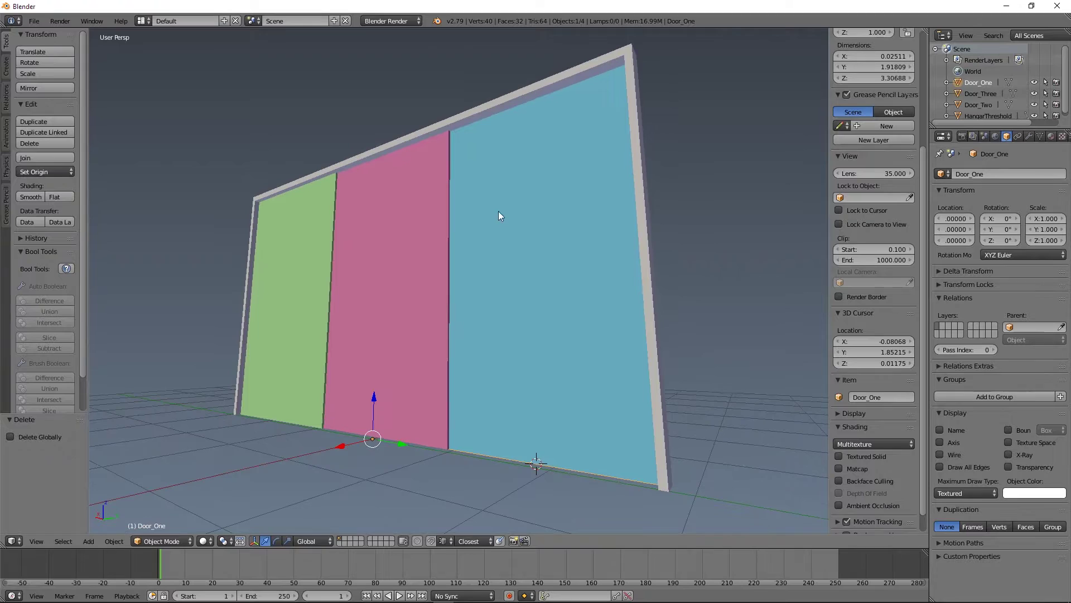
{"action": "middle_click_drag", "start_coordinate": [648, 331], "coordinate": [465, 413]}
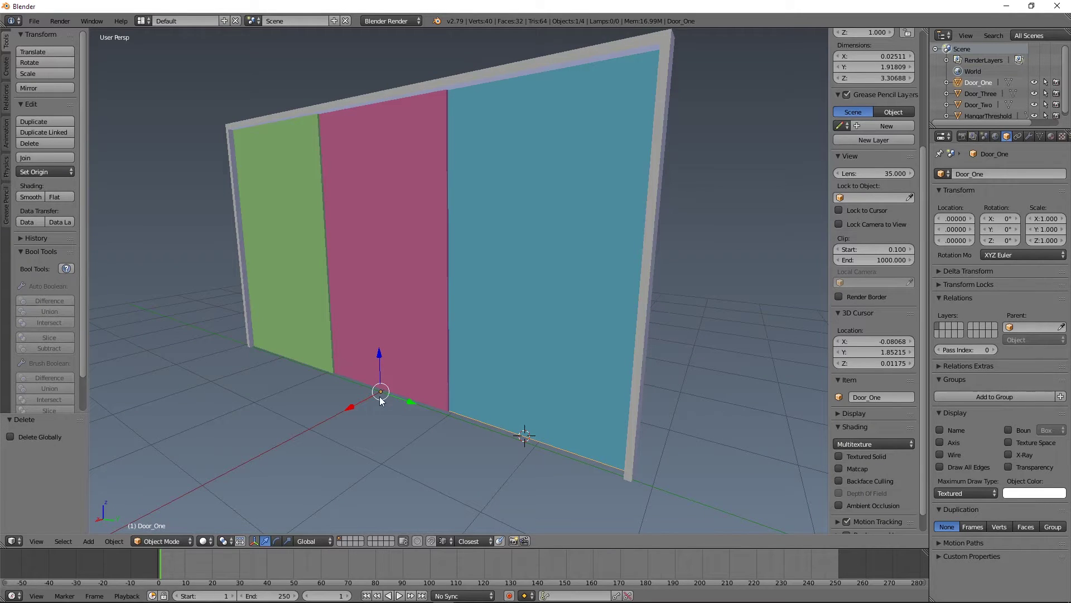
{"action": "right_click", "coordinate": [394, 361]}
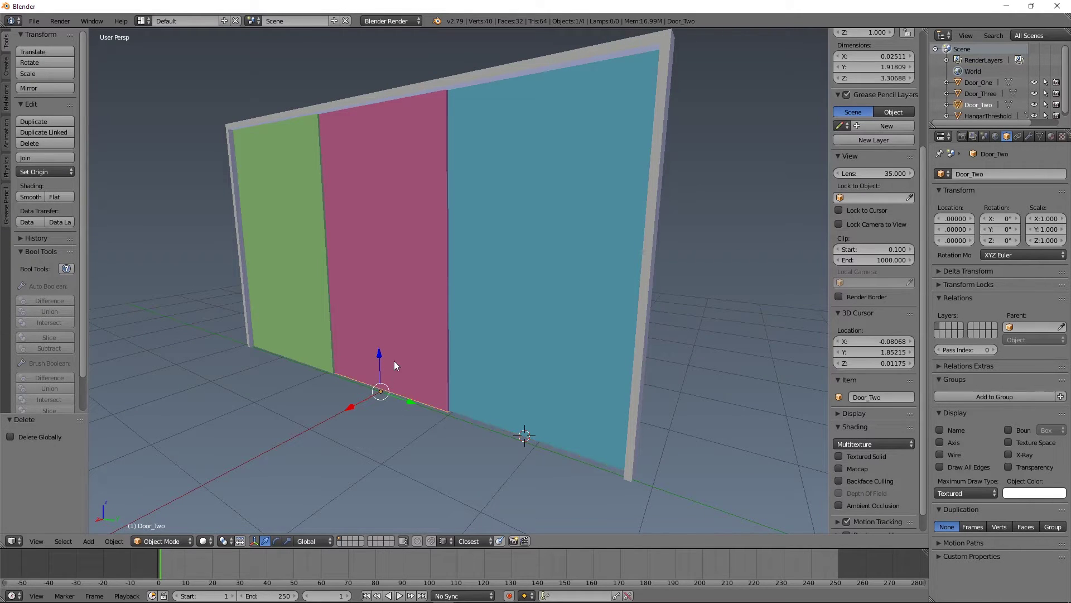
{"action": "right_click", "coordinate": [307, 344]}
{"action": "middle_click_drag", "start_coordinate": [383, 400], "coordinate": [546, 224]}
{"action": "right_click", "coordinate": [540, 158]}
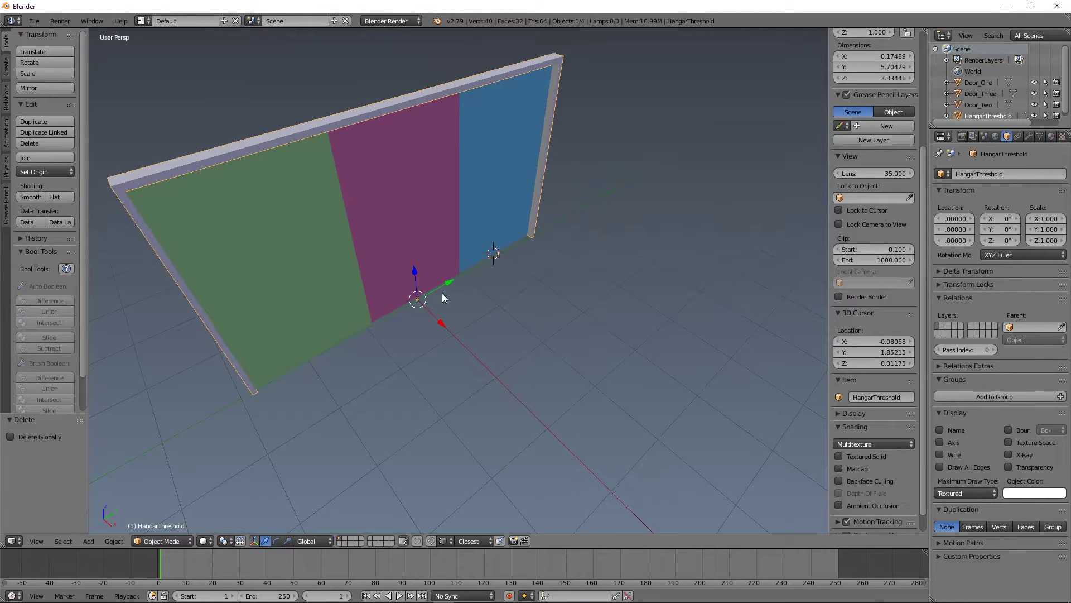
{"action": "middle_click_drag", "start_coordinate": [510, 309], "coordinate": [604, 356]}
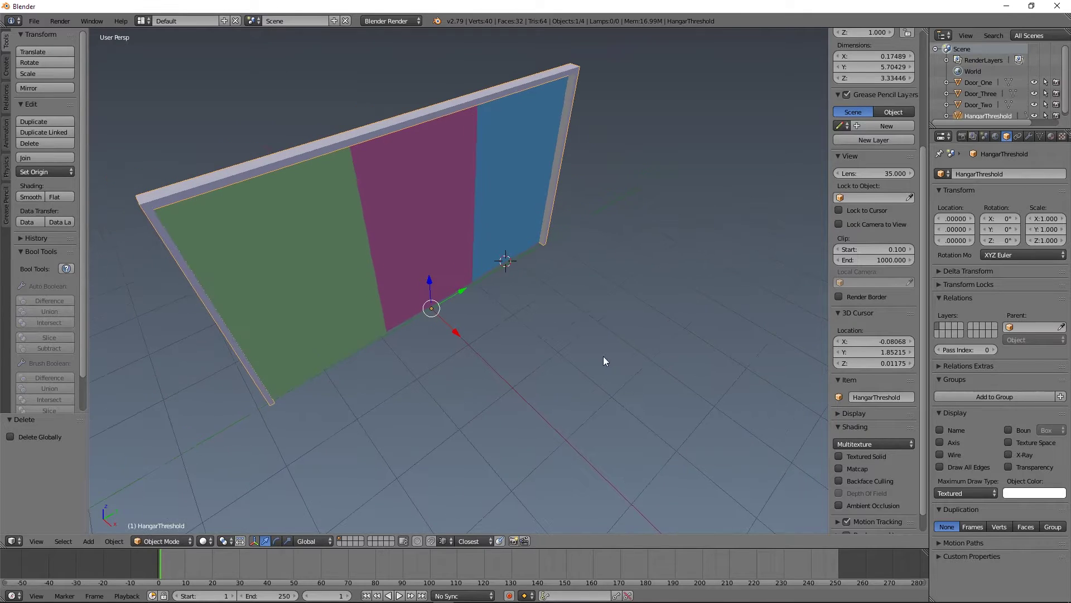
Step: Select all three door panels plus HangarThreshold and apply Rotation & Scale
{"action": "key", "text": "a"}
{"action": "right_click", "coordinate": [343, 349], "text": "shift"}
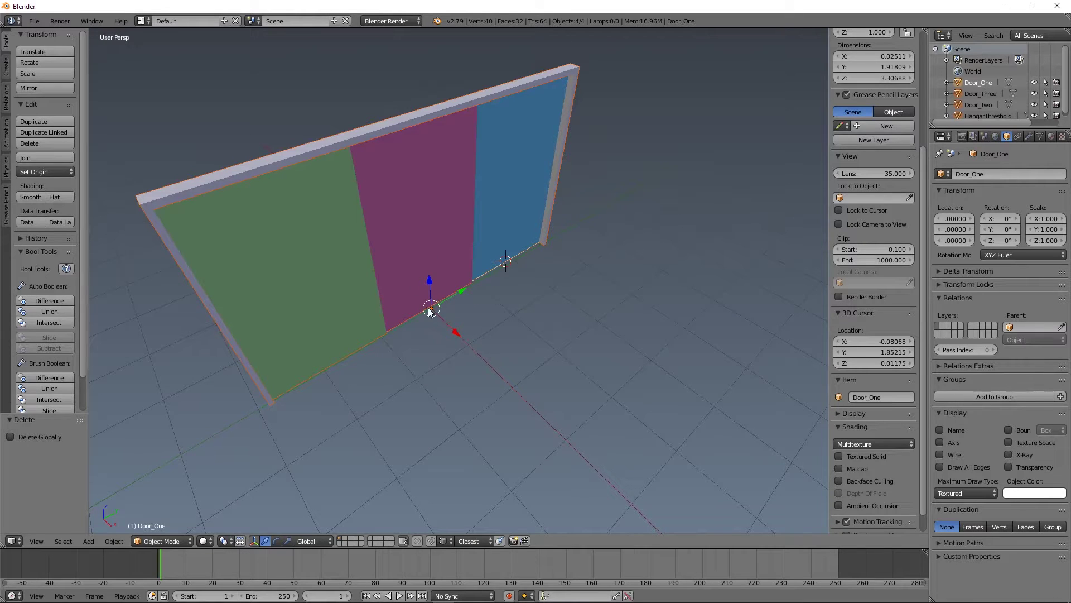
{"action": "right_click", "coordinate": [376, 296]}
{"action": "right_click", "coordinate": [337, 285], "text": "shift"}
{"action": "right_click", "coordinate": [337, 284], "text": "shift"}
{"action": "right_click", "coordinate": [293, 146], "text": "shift"}
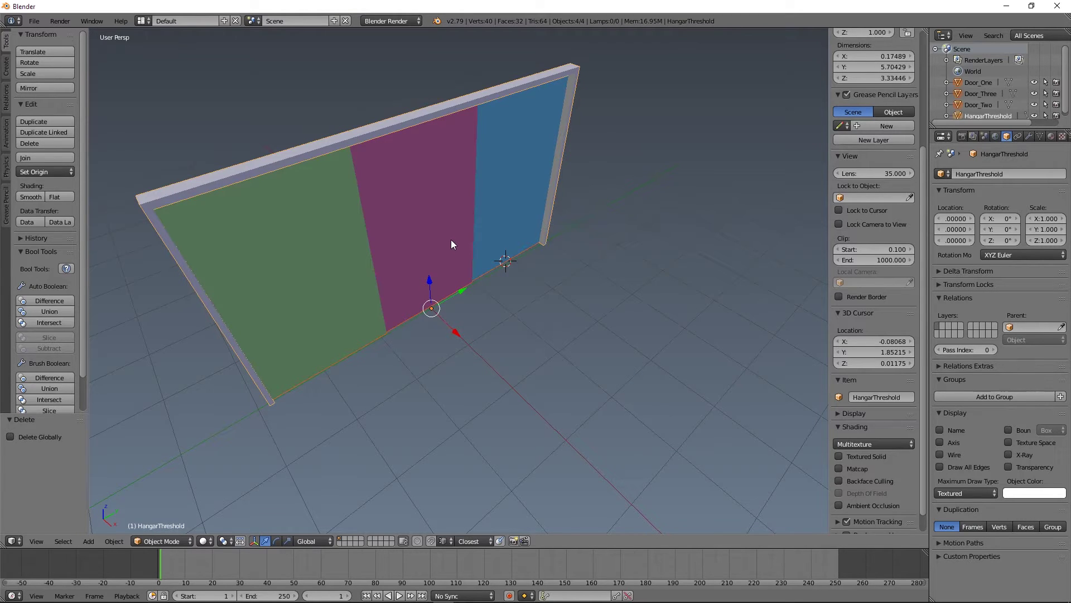
{"action": "key", "text": "ctrl+a"}
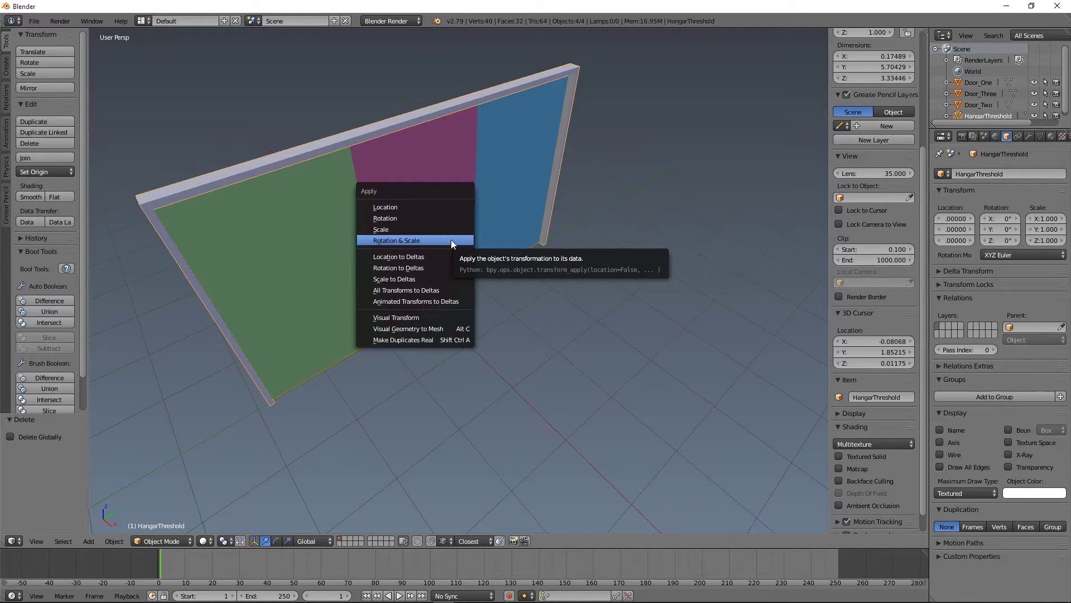
{"action": "left_click", "coordinate": [450, 240]}
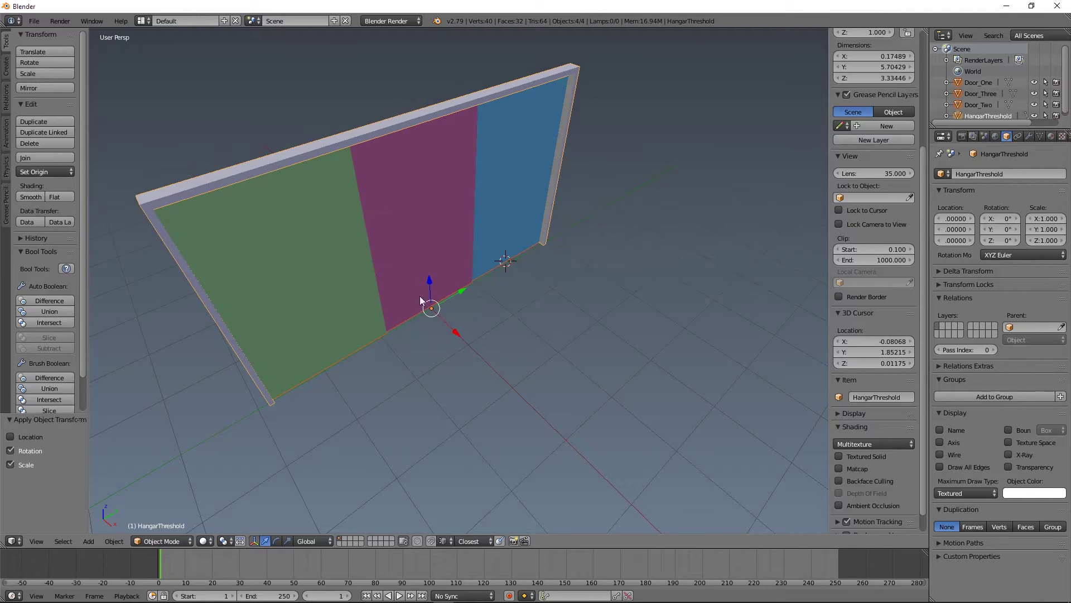
{"action": "middle_click_drag", "start_coordinate": [519, 359], "coordinate": [550, 383]}
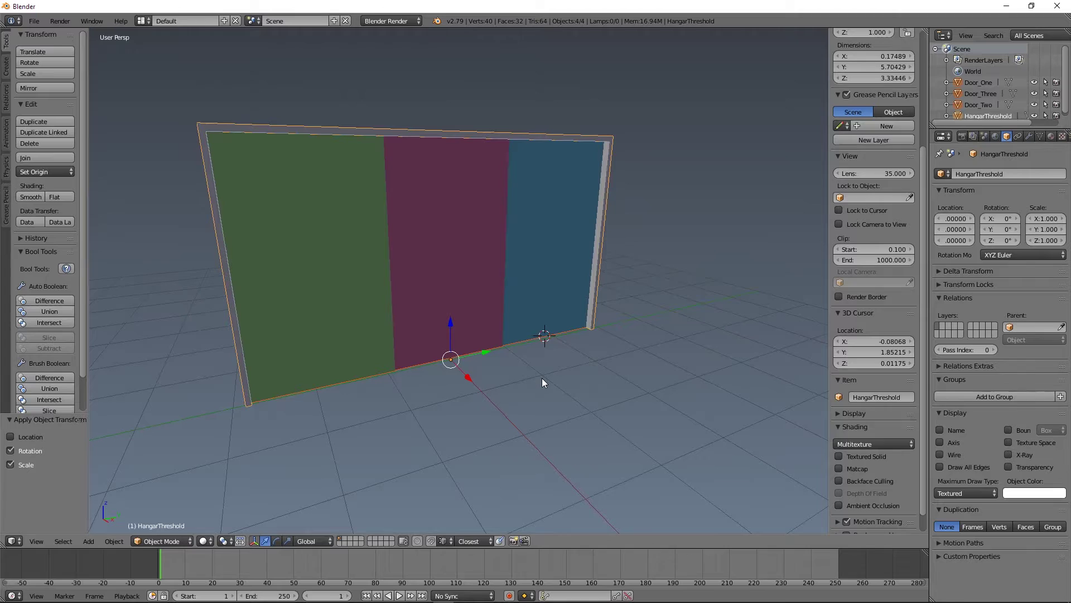
Step: Reset the 3D cursor to the world origin
{"action": "key", "text": "shift+c"}
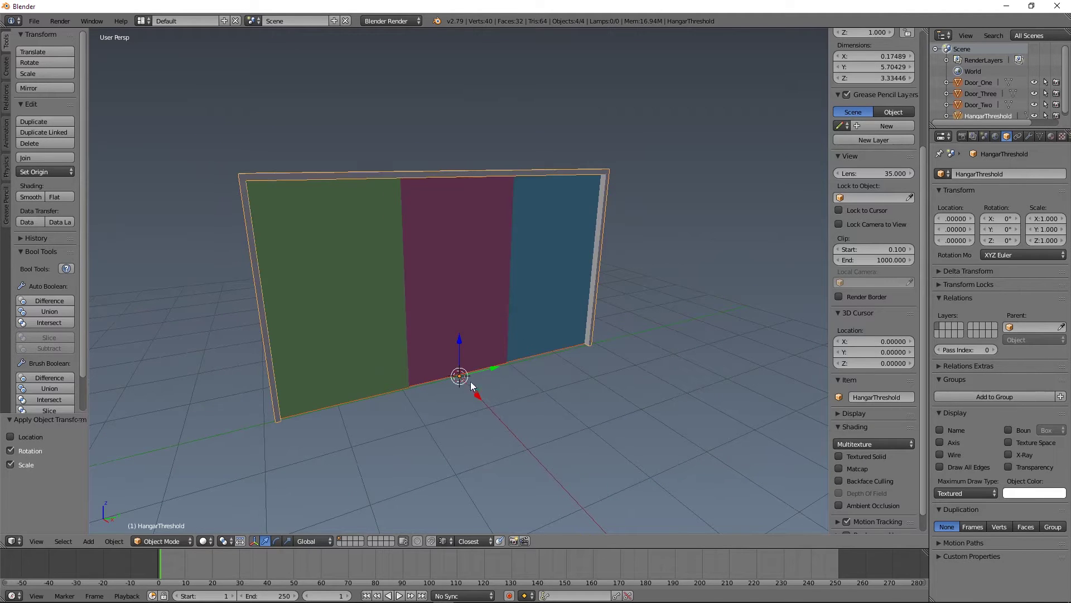
{"action": "middle_click_drag", "start_coordinate": [504, 392], "coordinate": [517, 436]}
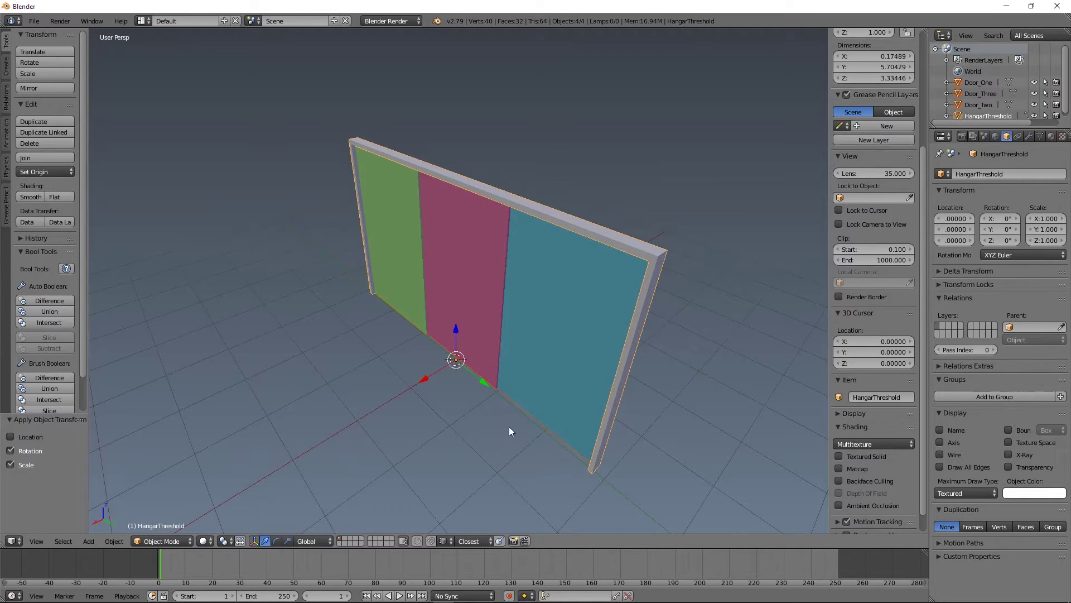
{"action": "middle_click_drag", "start_coordinate": [508, 429], "coordinate": [470, 398]}
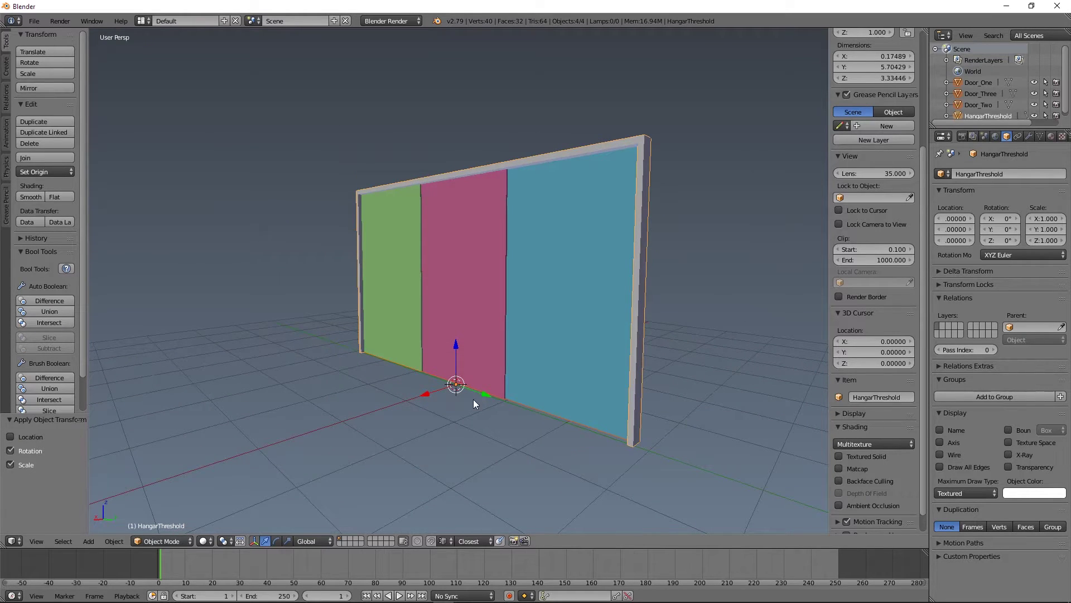
Step: Add a Single Bone armature at the origin in front of the hangar wall
{"action": "key", "text": "shift+a"}
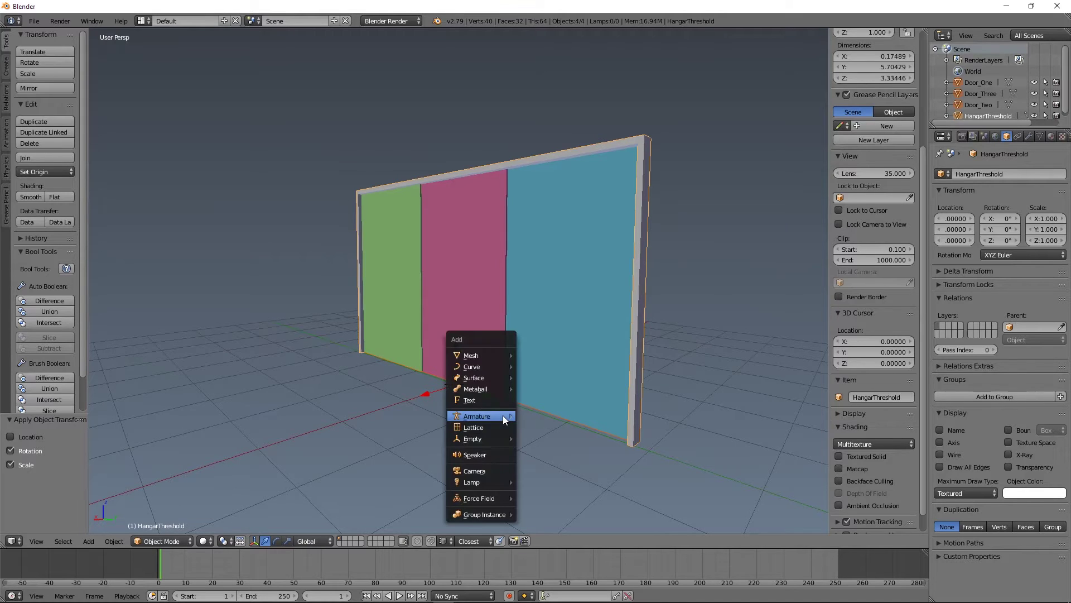
{"action": "mouse_move", "coordinate": [493, 416]}
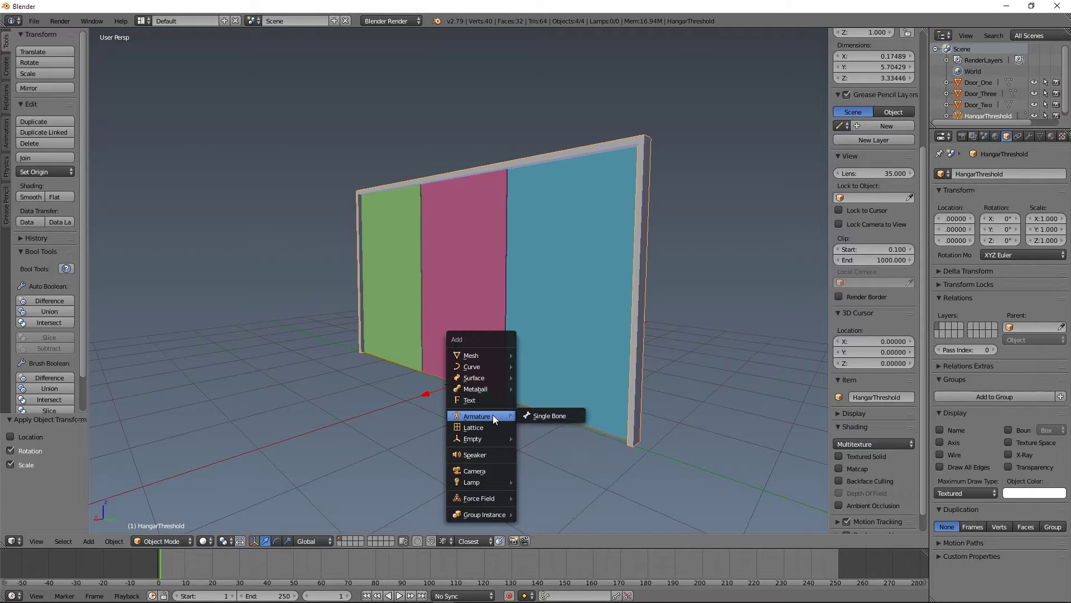
{"action": "left_click", "coordinate": [551, 415]}
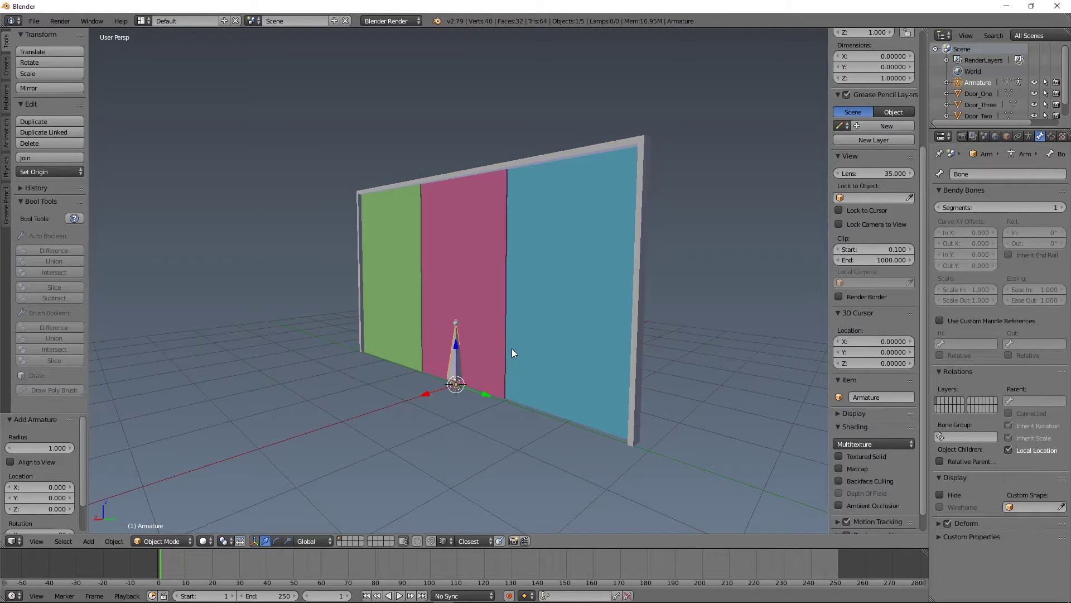
{"action": "scroll", "coordinate": [557, 393], "scroll_direction": "up", "scroll_amount": 4}
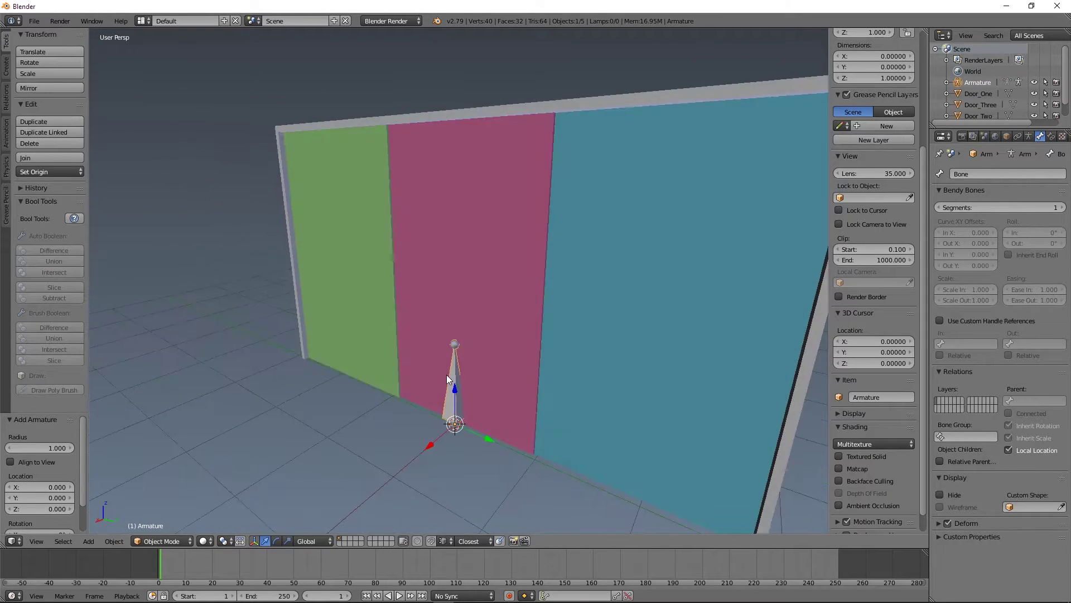
{"action": "middle_click_drag", "start_coordinate": [446, 374], "coordinate": [432, 342]}
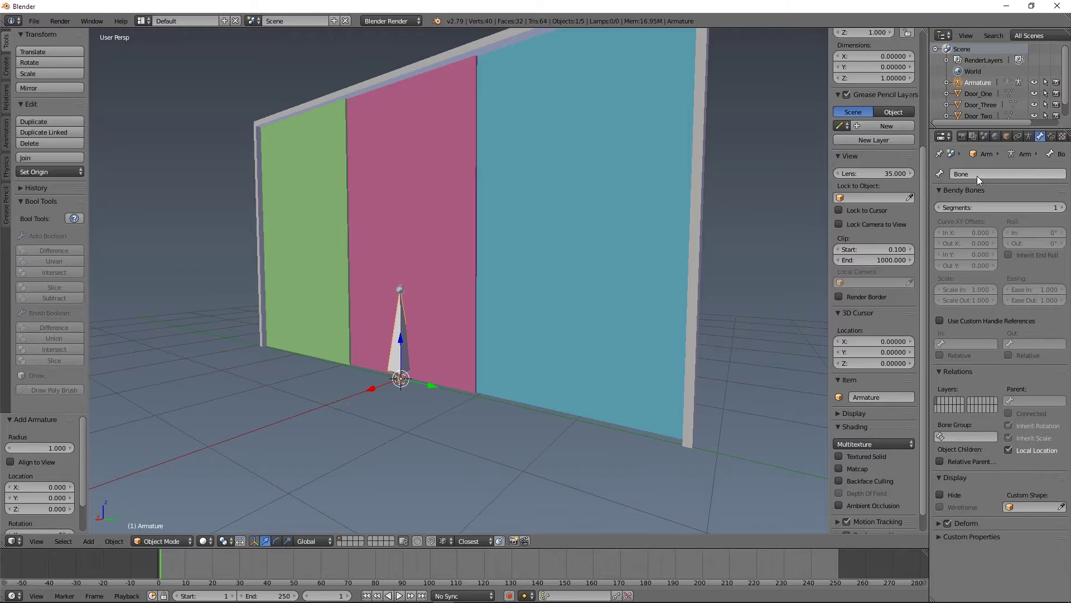
Step: In Edit Mode, duplicate the bone 1.715 along Y, in front of the blue door panel
{"action": "middle_click_drag", "start_coordinate": [429, 349], "coordinate": [440, 374]}
{"action": "key", "text": "Tab"}
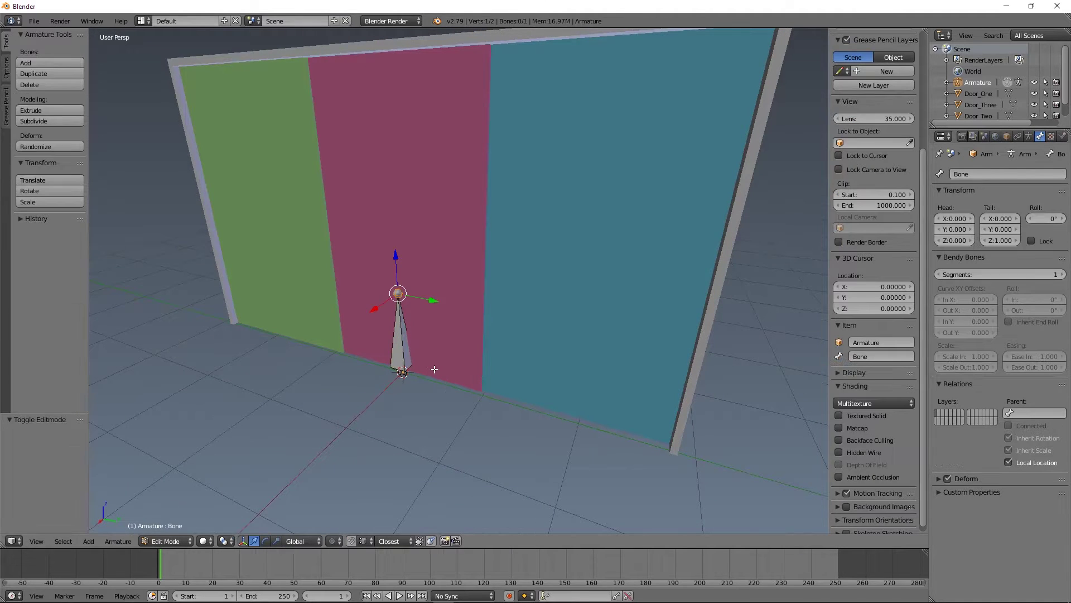
{"action": "left_click", "coordinate": [171, 541]}
{"action": "left_click", "coordinate": [170, 514]}
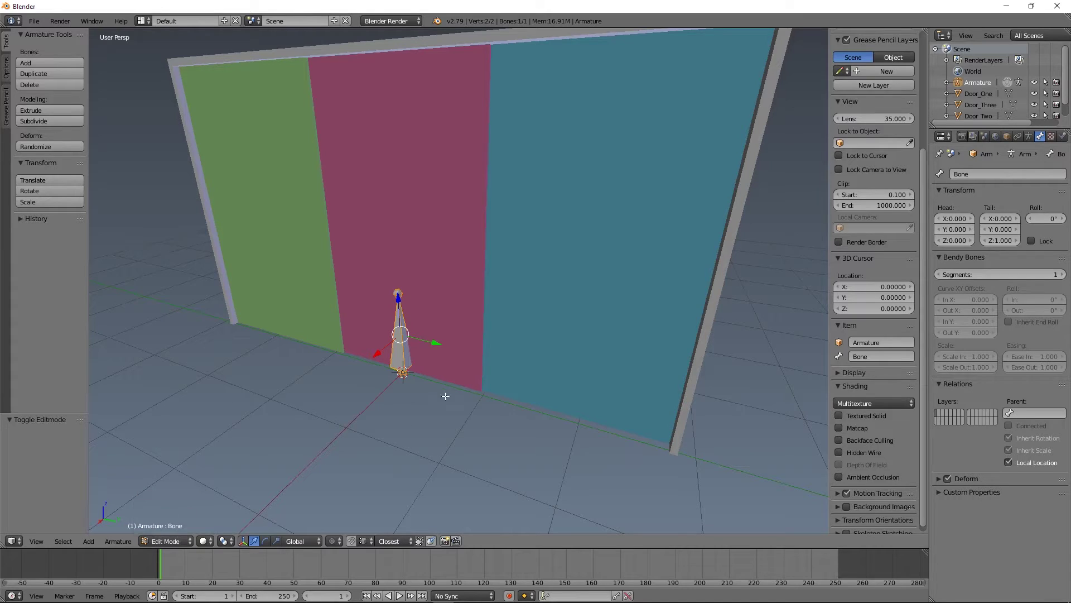
{"action": "key", "text": "shift+d"}
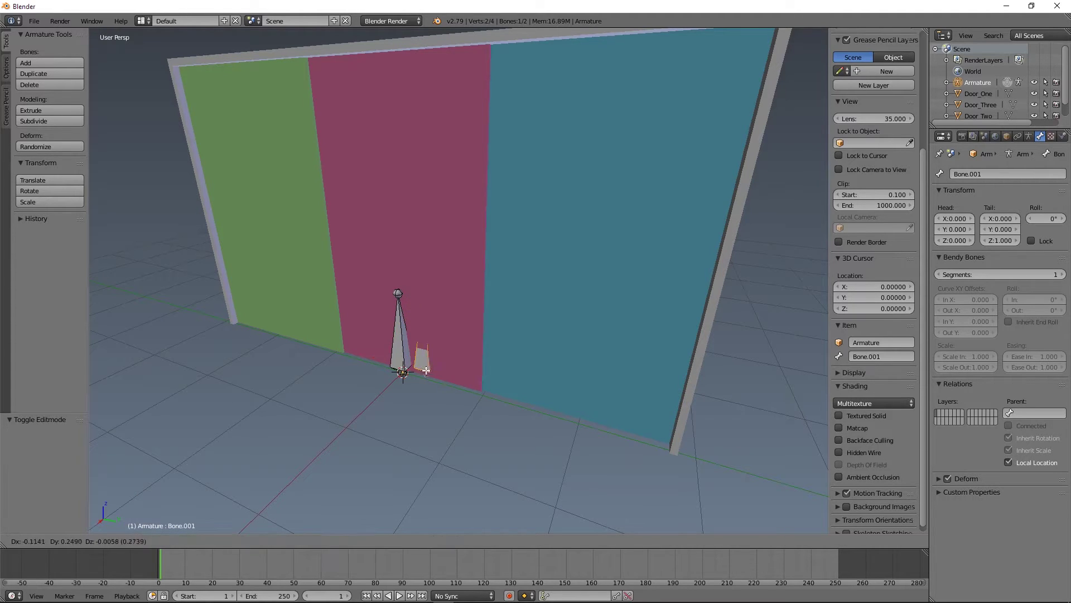
{"action": "key", "text": "y"}
{"action": "left_click", "coordinate": [545, 430]}
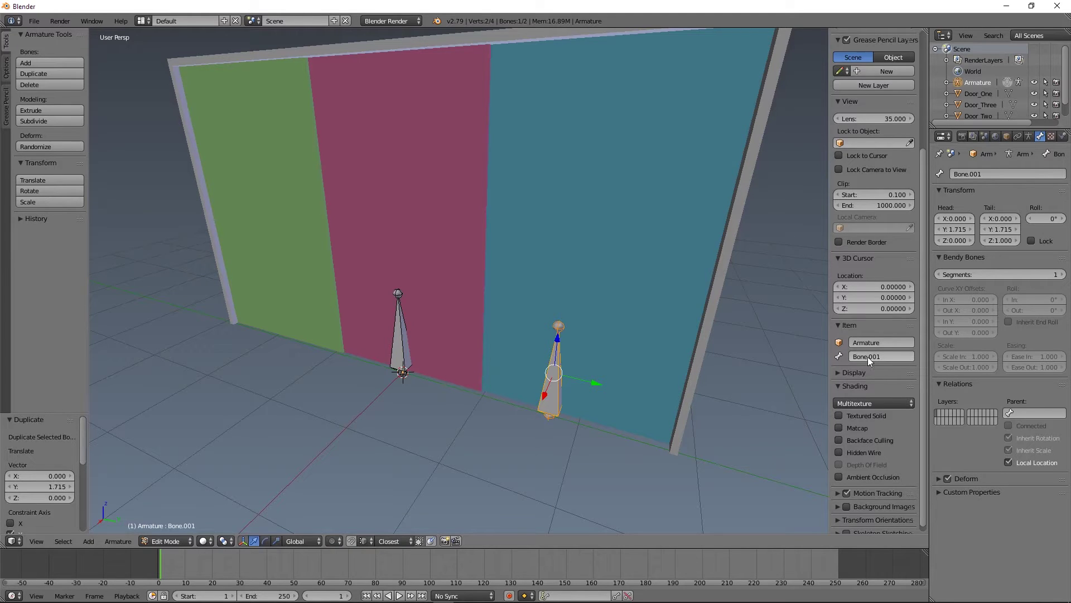
Step: Rename the armature object to SK_HangarDoors
{"action": "key", "text": "Tab"}
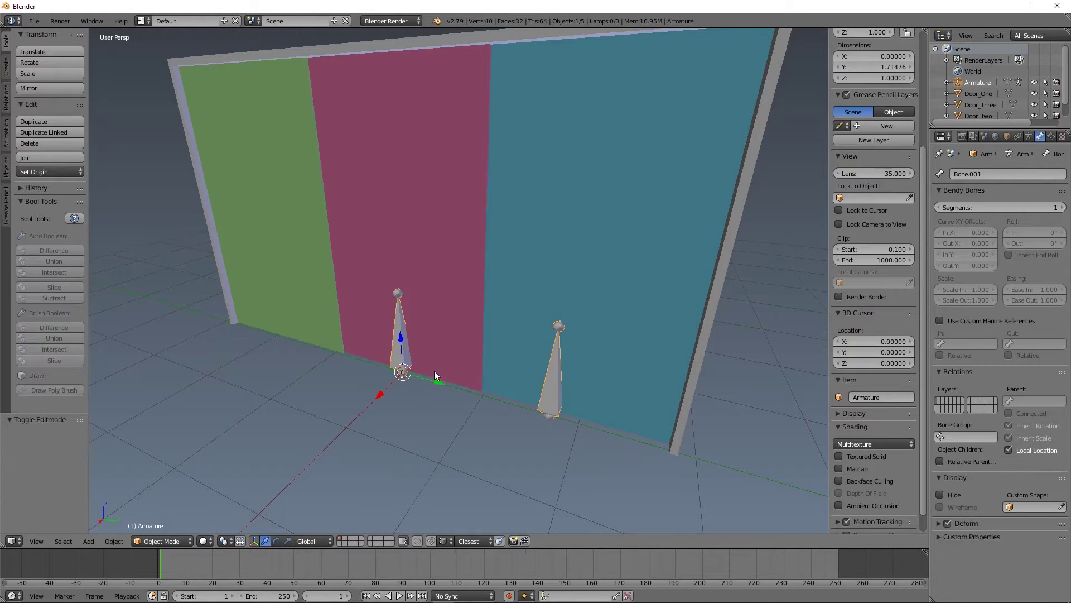
{"action": "key", "text": "Tab"}
{"action": "right_click", "coordinate": [395, 351]}
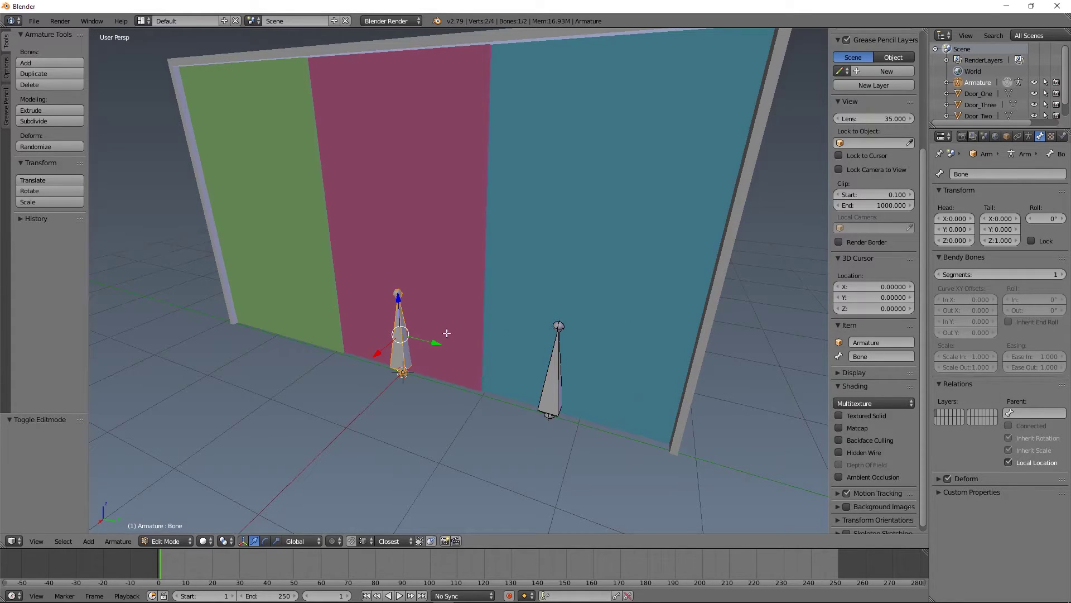
{"action": "left_click", "coordinate": [868, 343]}
{"action": "type", "text": "SK_HangarDoors"}
Step: Confirm the SK_HangarDoors name and rename the first bone to Root
{"action": "key", "text": "Return"}
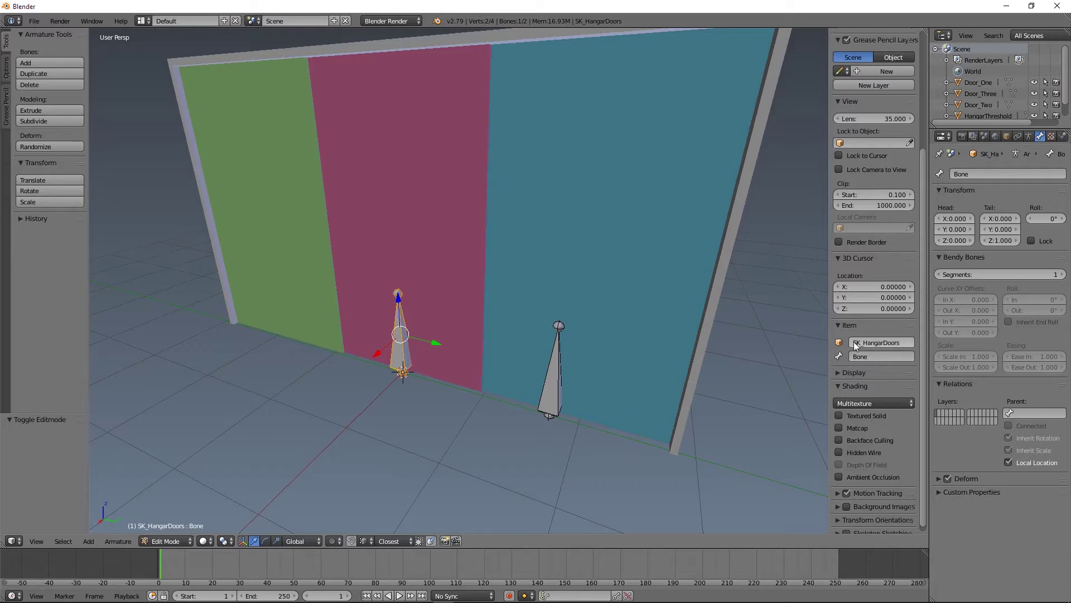
{"action": "left_click", "coordinate": [866, 356]}
{"action": "type", "text": "Root"}
{"action": "key", "text": "Return"}
Step: Rename the second bone, in front of the blue panel, to SK_DoorOne
{"action": "right_click", "coordinate": [551, 405]}
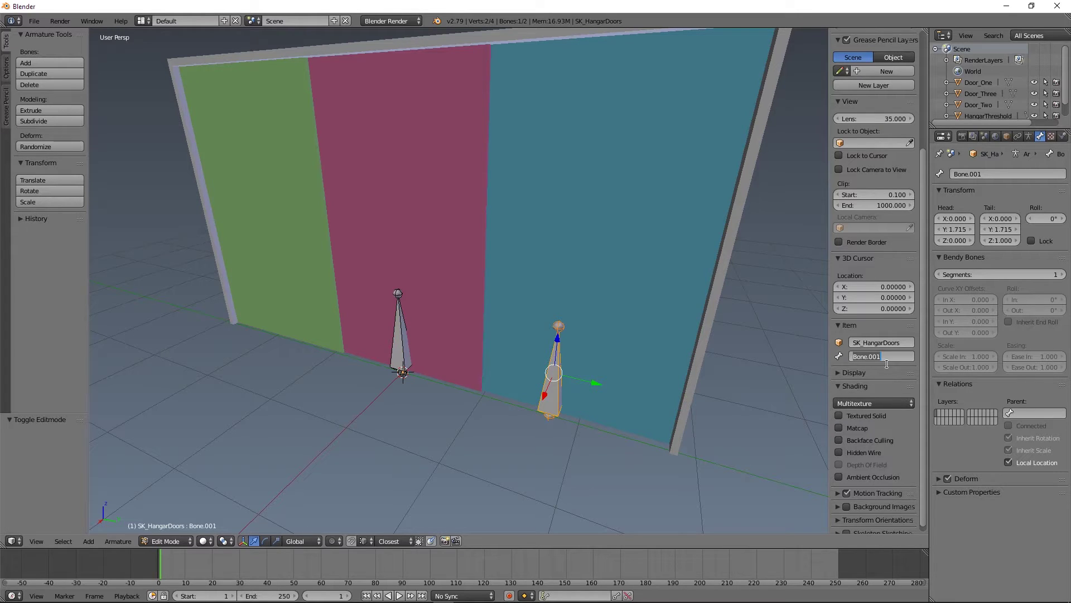
{"action": "type", "text": "Door"}
{"action": "key", "text": "BackSpace"}
{"action": "key", "text": "BackSpace"}
{"action": "key", "text": "BackSpace"}
{"action": "key", "text": "BackSpace"}
{"action": "type", "text": "SK_DoorOne"}
{"action": "key", "text": "Return"}
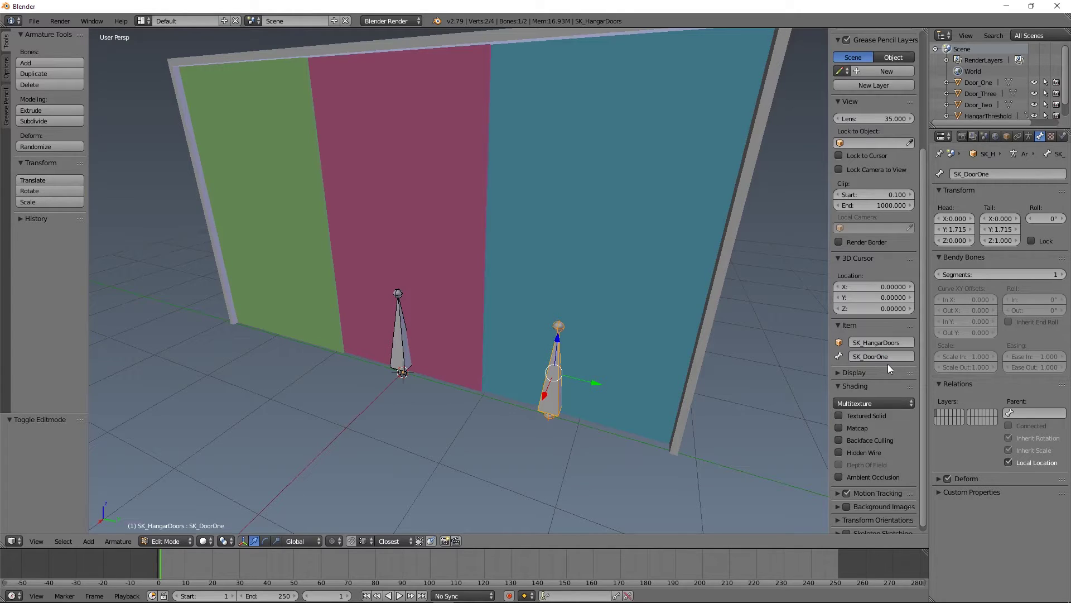
Step: Rename the Root bone to SK_Root
{"action": "right_click", "coordinate": [401, 340]}
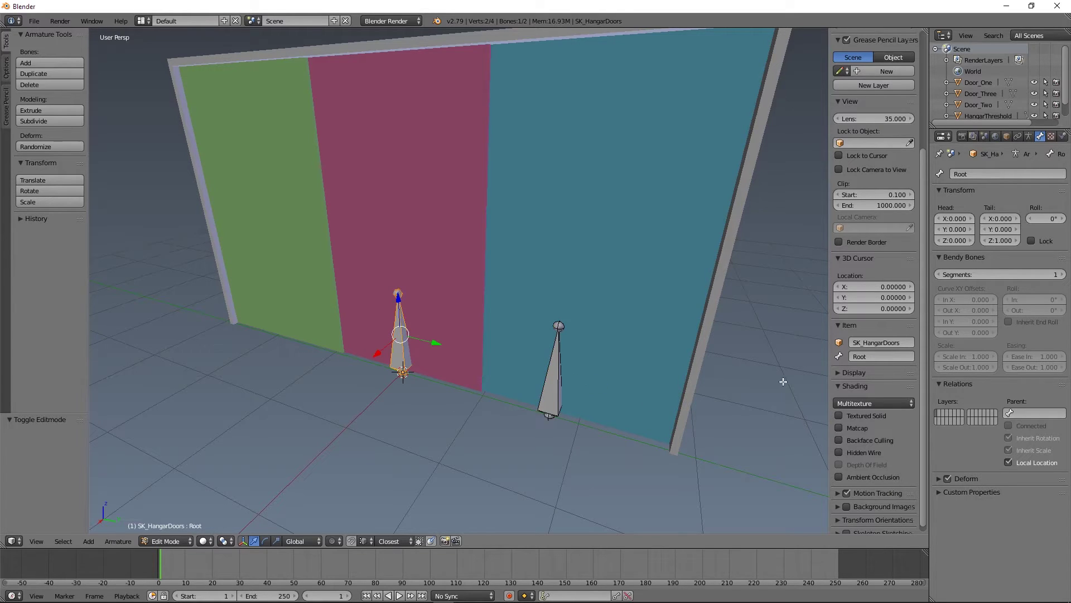
{"action": "left_click", "coordinate": [873, 357]}
{"action": "type", "text": "SK_Root"}
{"action": "key", "text": "Return"}
{"action": "right_click", "coordinate": [558, 326]}
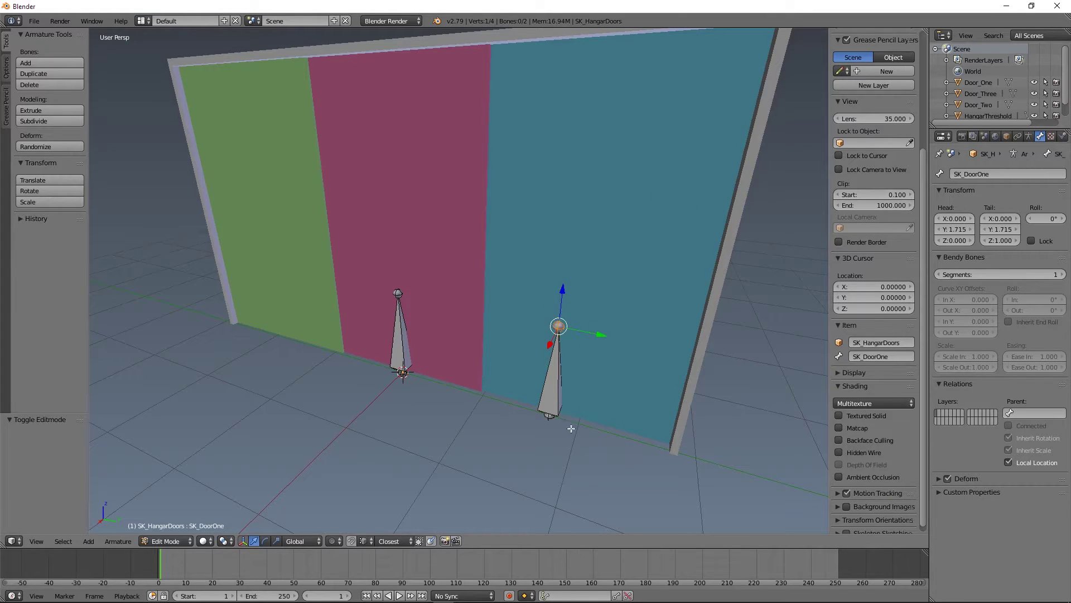
{"action": "middle_click_drag", "start_coordinate": [570, 430], "coordinate": [608, 419]}
Step: Snap the 3D cursor to the blue Door_One panel's bottom edge
{"action": "key", "text": "Tab"}
{"action": "right_click", "coordinate": [618, 430]}
{"action": "scroll", "coordinate": [626, 431], "scroll_direction": "up", "scroll_amount": 4}
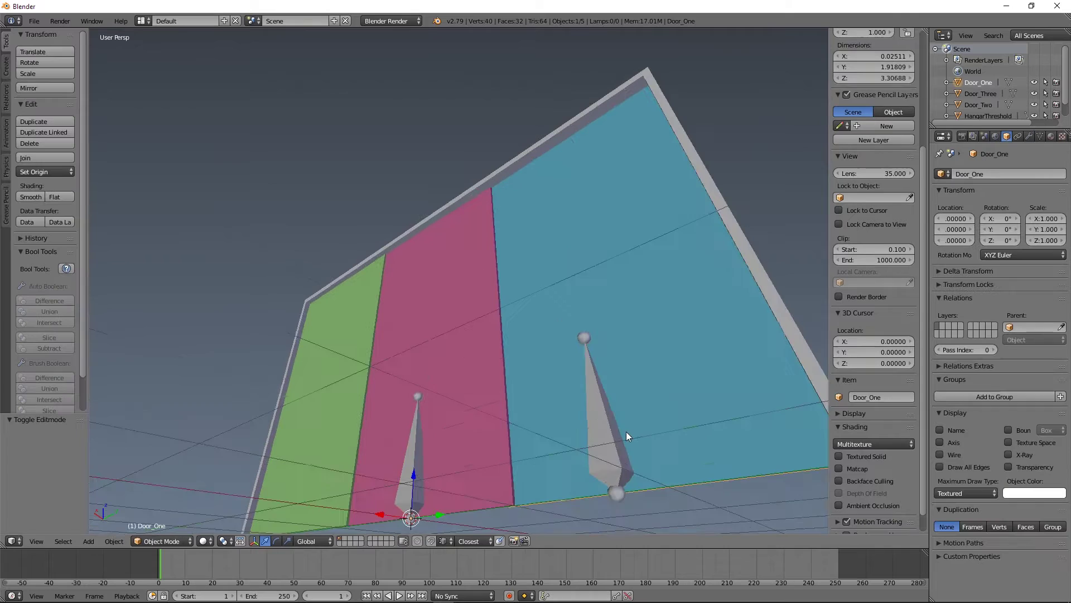
{"action": "scroll", "coordinate": [655, 437], "scroll_direction": "down", "scroll_amount": 4}
{"action": "middle_click_drag", "start_coordinate": [607, 366], "coordinate": [554, 392]}
{"action": "key", "text": "Tab"}
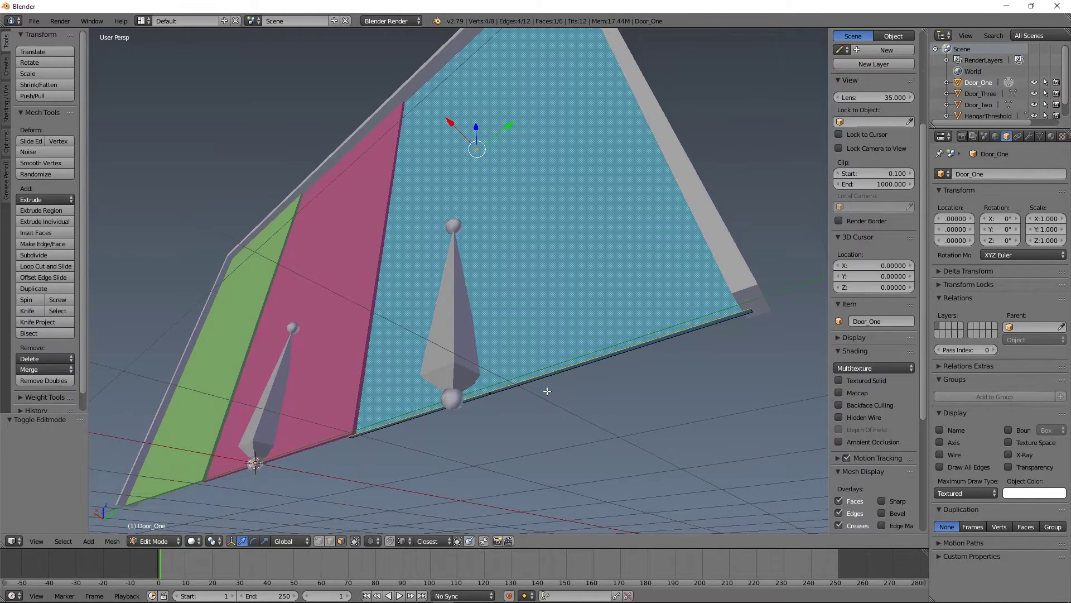
{"action": "right_click", "coordinate": [491, 392]}
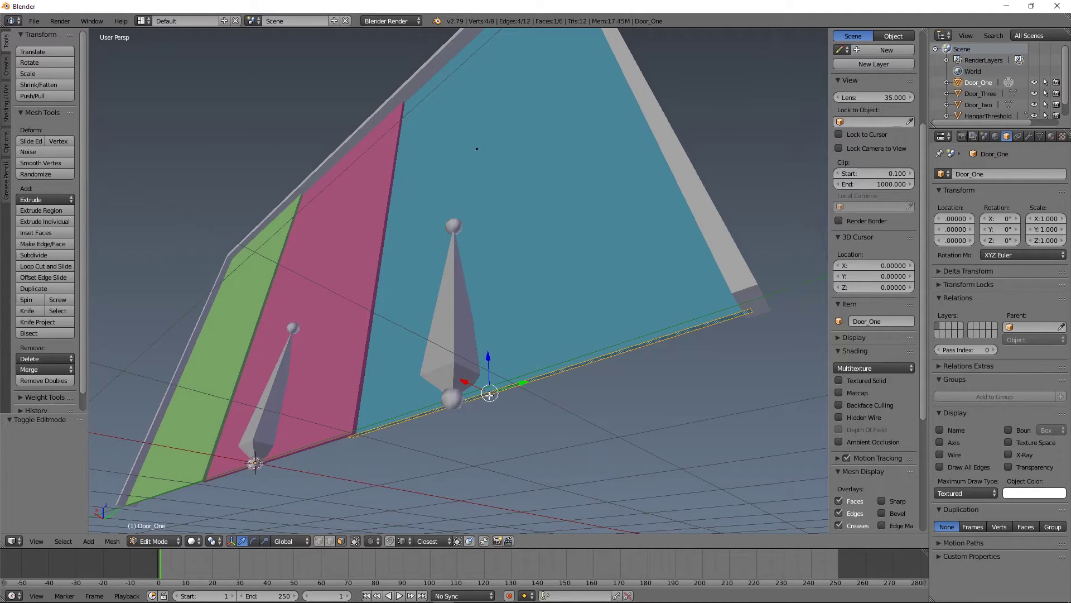
{"action": "key", "text": "shift+s"}
{"action": "left_click", "coordinate": [465, 434]}
{"action": "key", "text": "Tab"}
Step: Snap SK_DoorOne's base and top joints onto the 3D cursor
{"action": "right_click", "coordinate": [459, 377]}
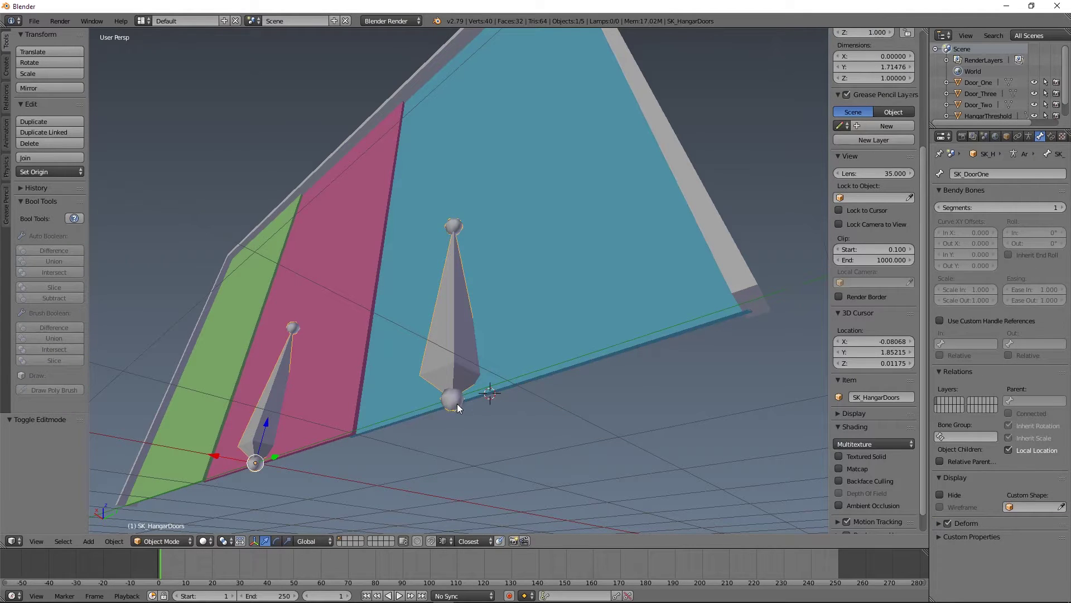
{"action": "key", "text": "Tab"}
{"action": "right_click", "coordinate": [453, 400]}
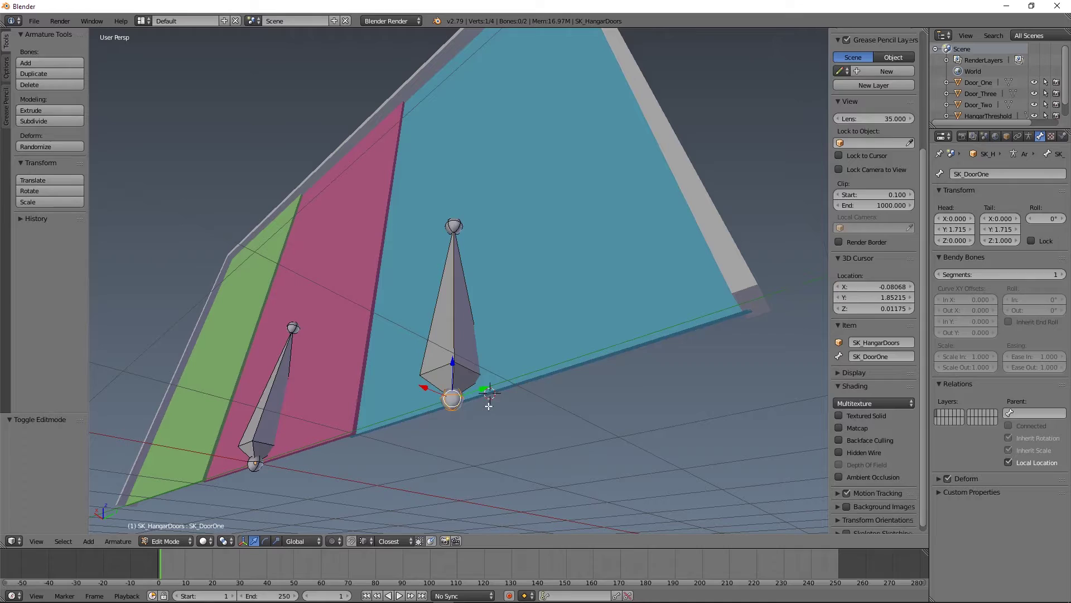
{"action": "key", "text": "shift+s"}
{"action": "left_click", "coordinate": [473, 366]}
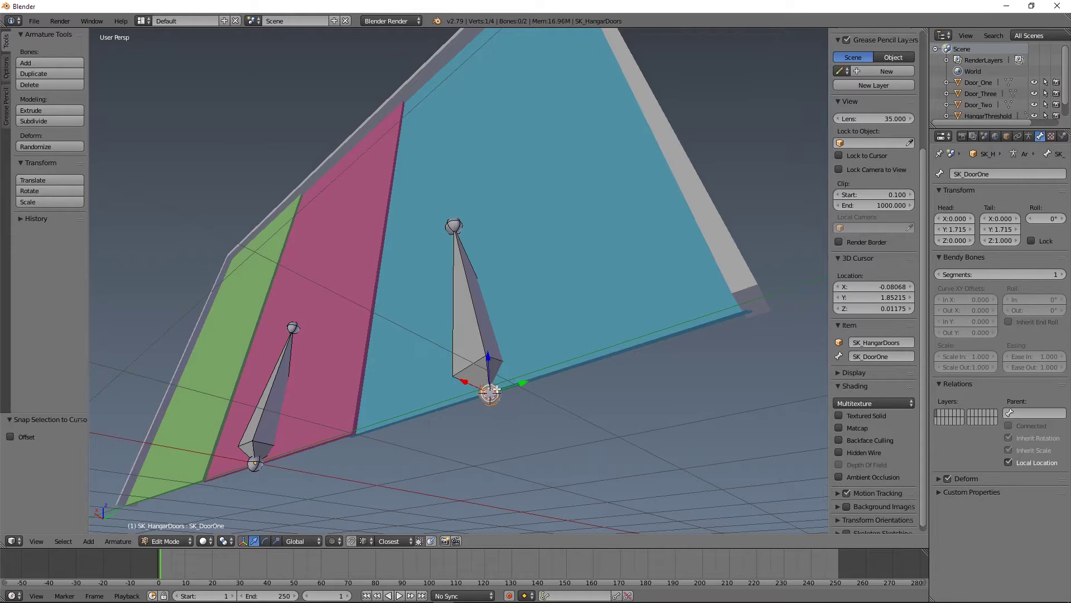
{"action": "right_click", "coordinate": [453, 227]}
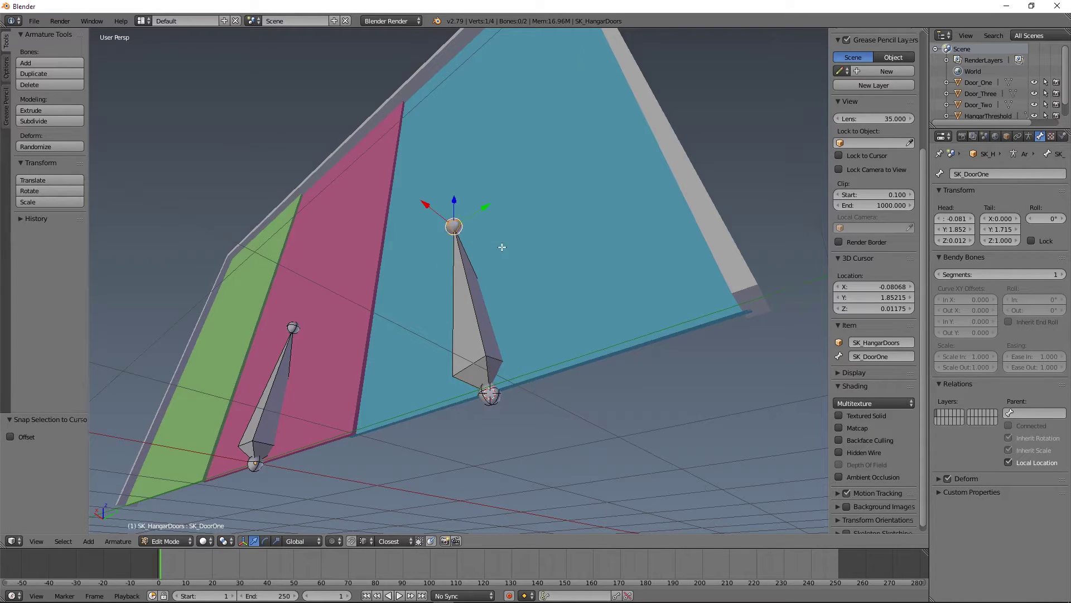
{"action": "key", "text": "shift+s"}
{"action": "left_click", "coordinate": [497, 287]}
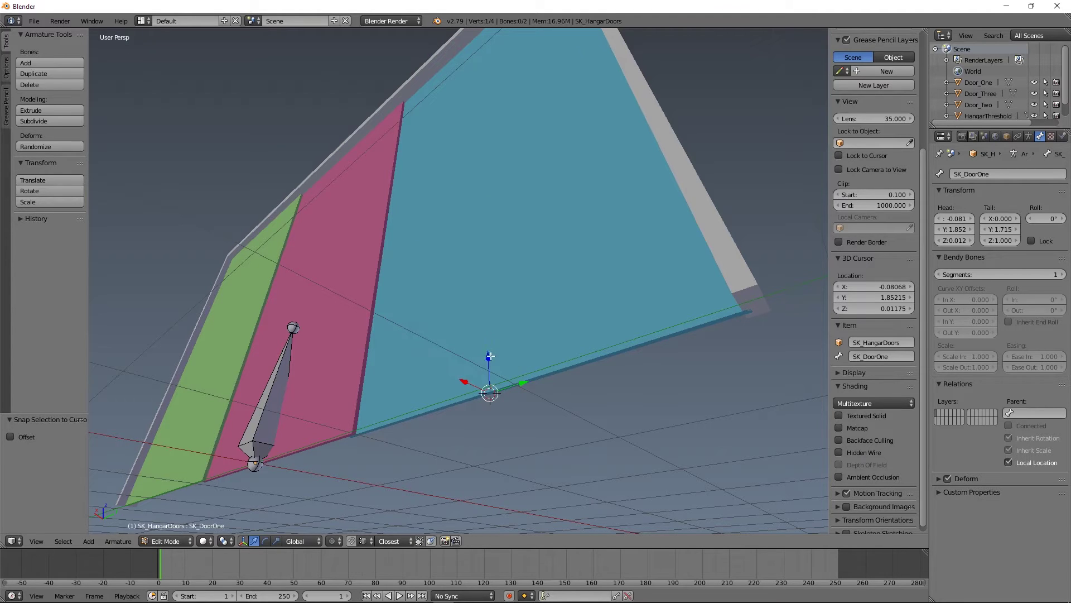
Step: Raise SK_DoorOne's tail straight up along Z to 3.271, at the door's top
{"action": "key", "text": "e"}
{"action": "left_click", "coordinate": [489, 79]}
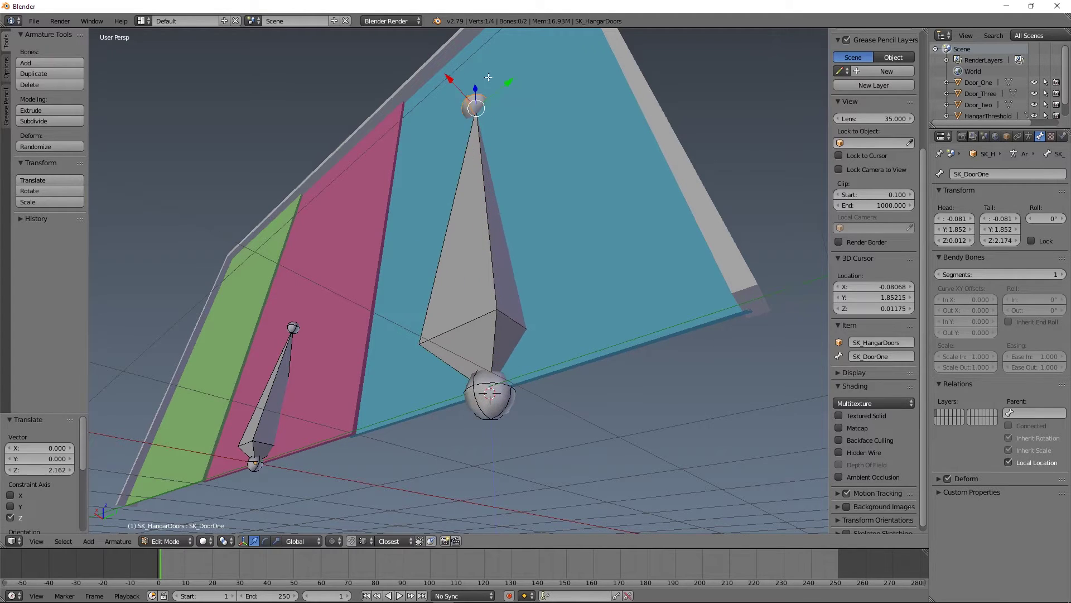
{"action": "middle_click_drag", "start_coordinate": [517, 141], "coordinate": [512, 349]}
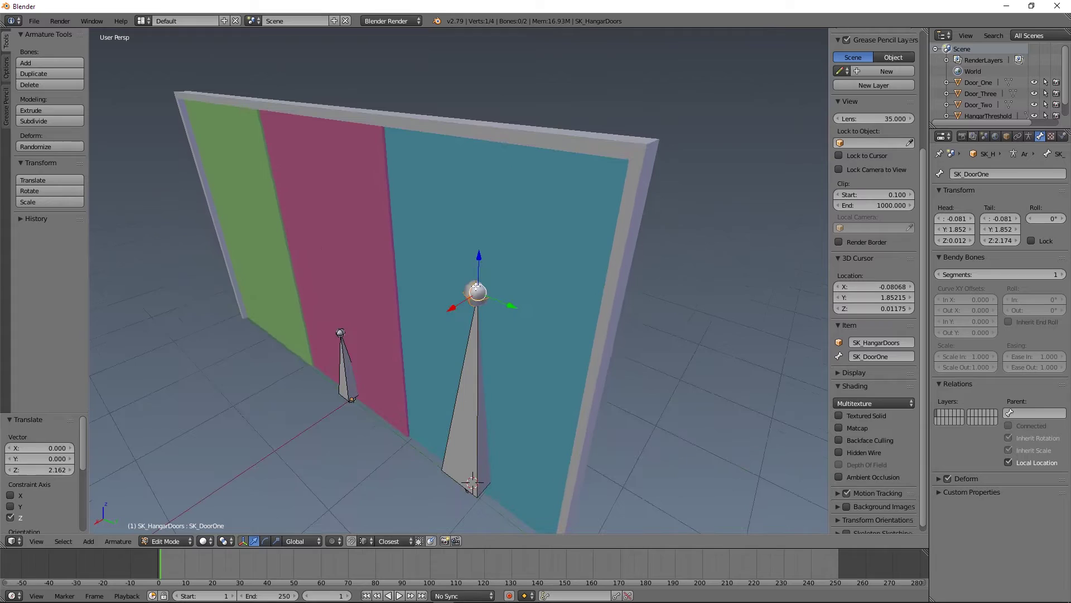
{"action": "key", "text": "g"}
{"action": "key", "text": "z"}
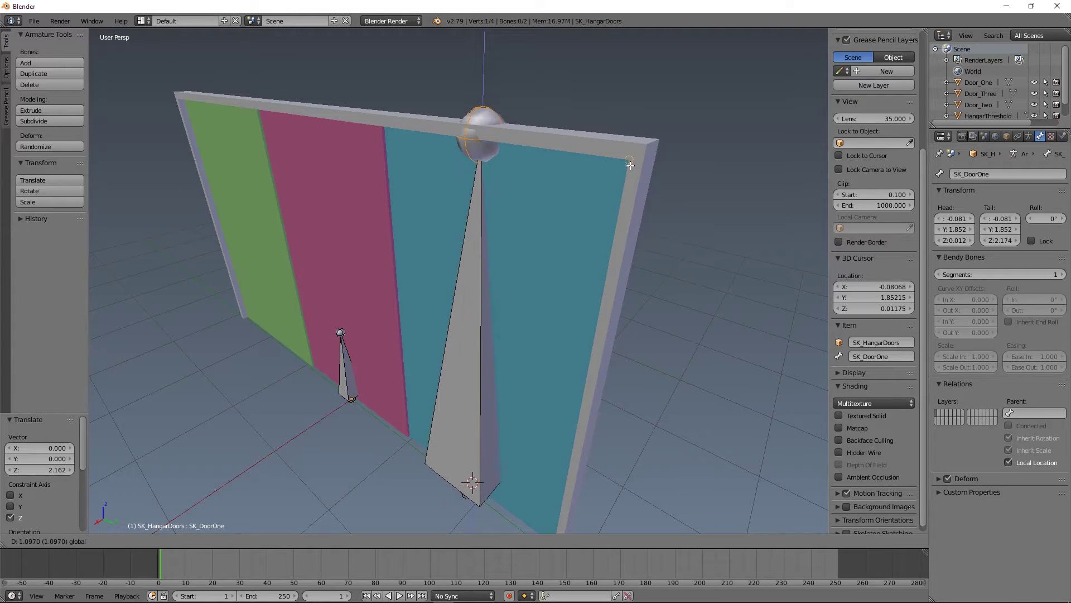
{"action": "left_click", "coordinate": [629, 170]}
{"action": "scroll", "coordinate": [565, 244], "scroll_direction": "down", "scroll_amount": 1}
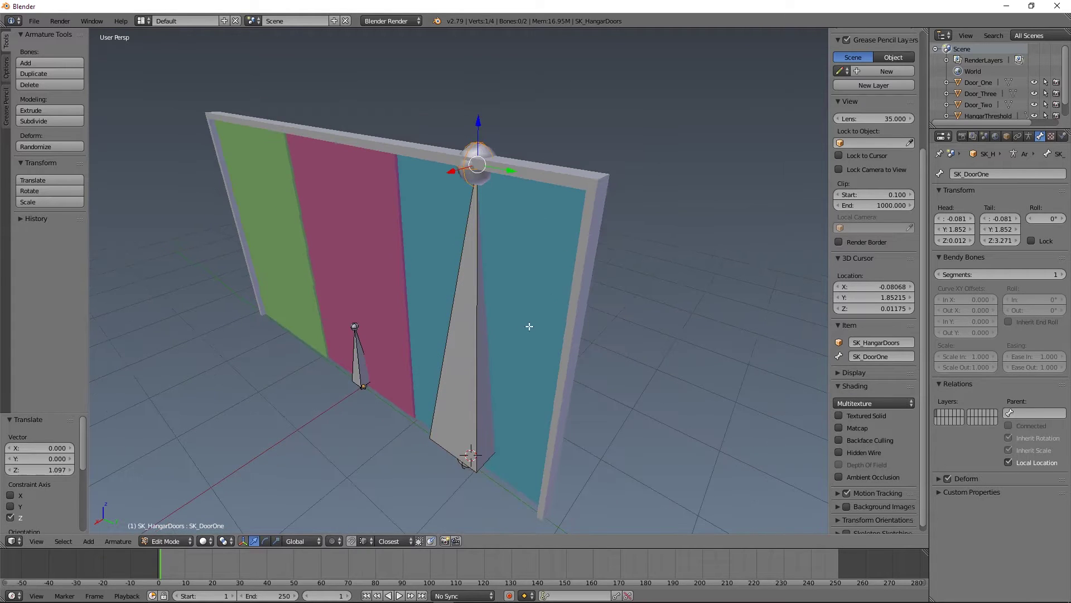
{"action": "middle_click_drag", "start_coordinate": [531, 328], "coordinate": [590, 312]}
{"action": "left_click", "coordinate": [583, 346]}
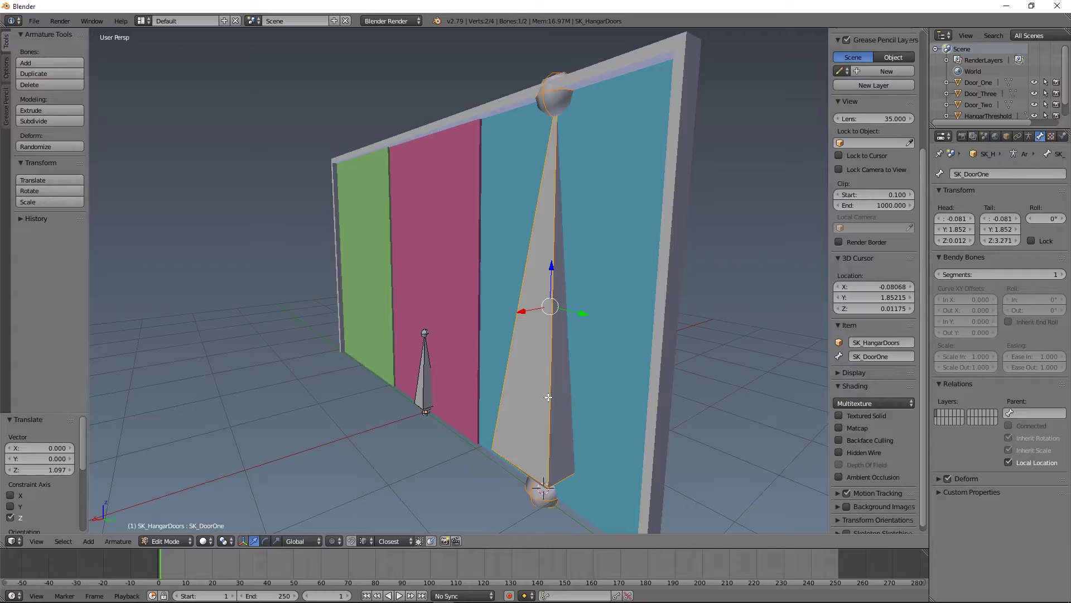
Step: Duplicate SK_DoorOne and move the copy -0.771 along Y to the pink panel's edge
{"action": "key", "text": "Tab"}
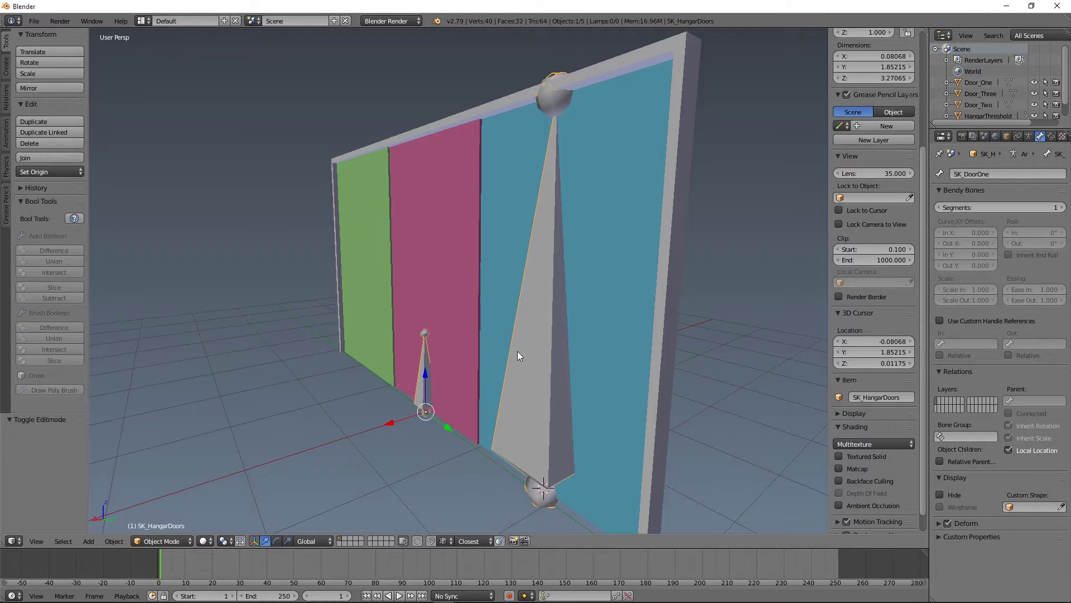
{"action": "key", "text": "Tab"}
{"action": "middle_click_drag", "start_coordinate": [518, 345], "coordinate": [563, 377]}
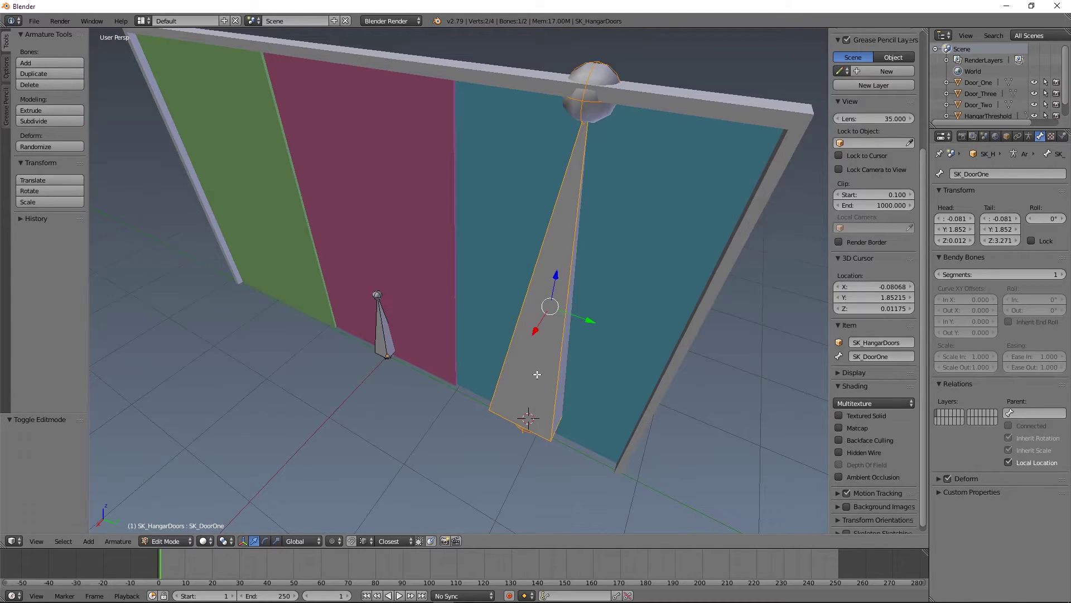
{"action": "key", "text": "shift+d"}
{"action": "key", "text": "y"}
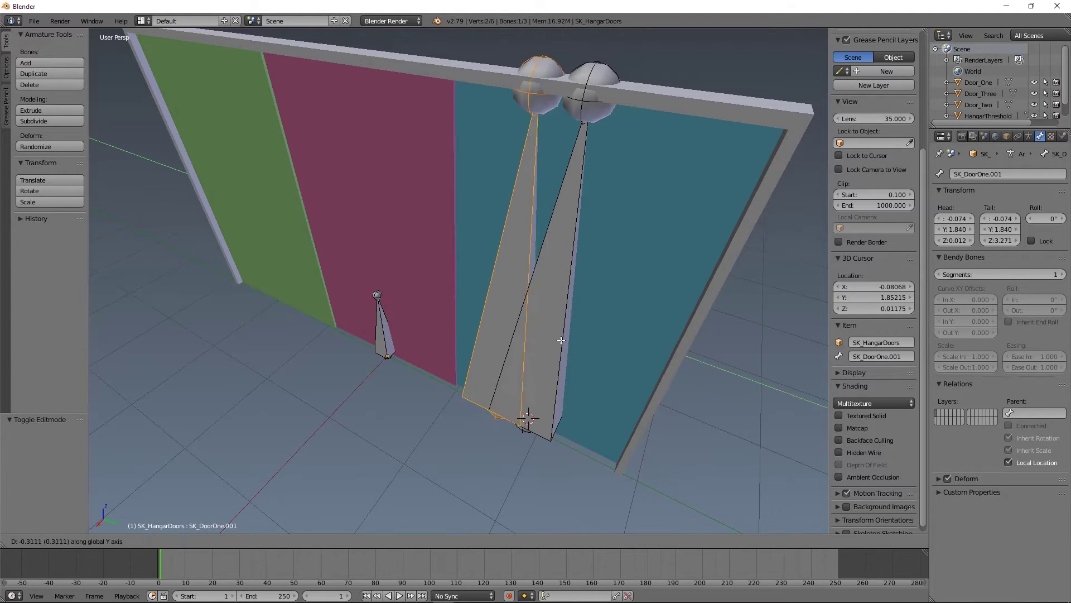
{"action": "left_click", "coordinate": [509, 337]}
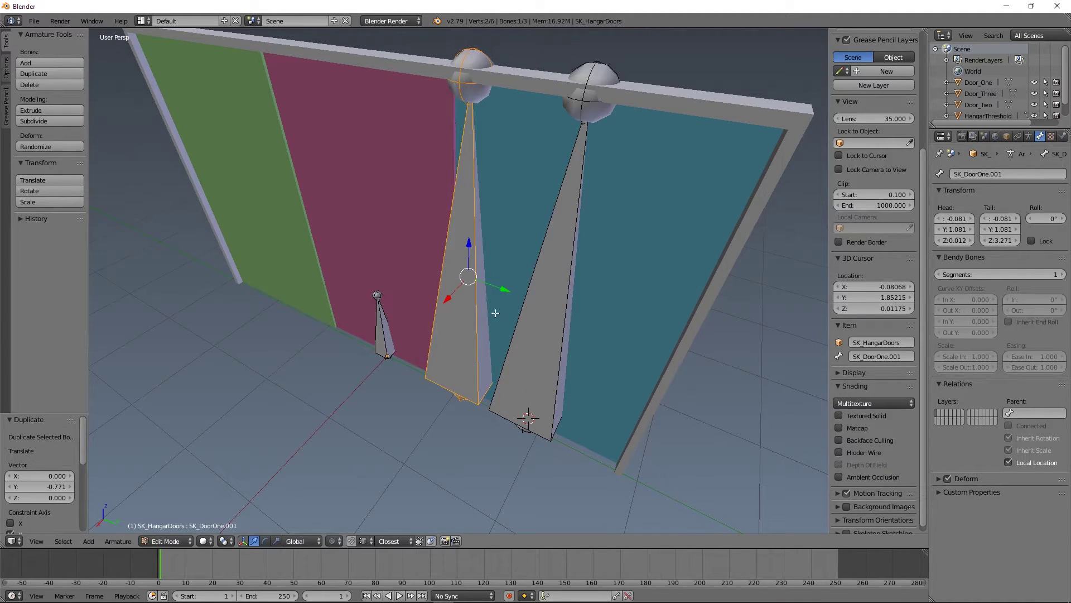
{"action": "scroll", "coordinate": [373, 311], "scroll_direction": "down", "scroll_amount": 2}
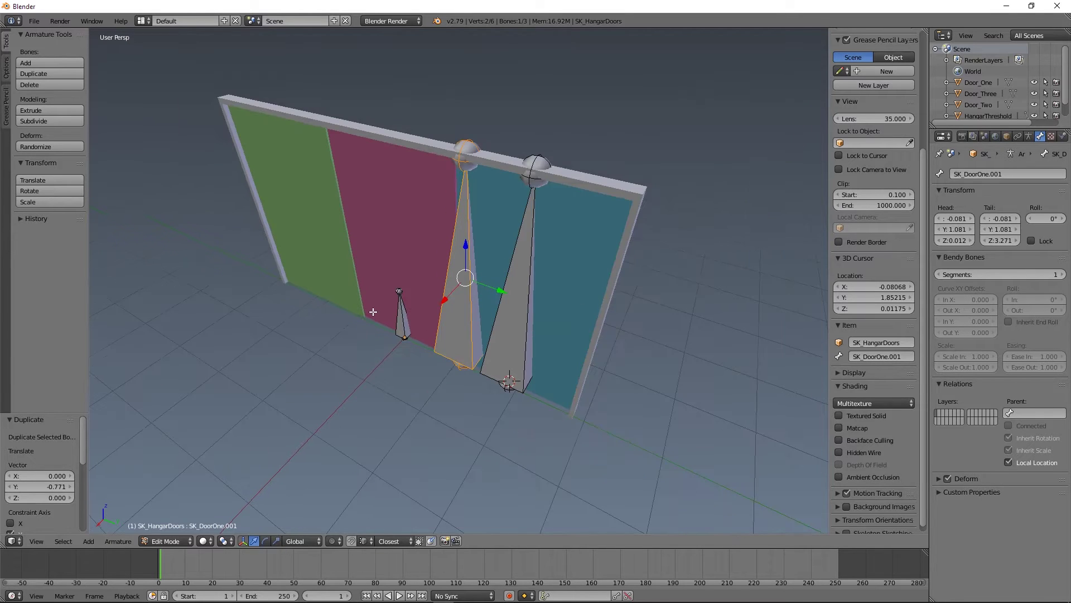
{"action": "middle_click_drag", "start_coordinate": [373, 312], "coordinate": [614, 333]}
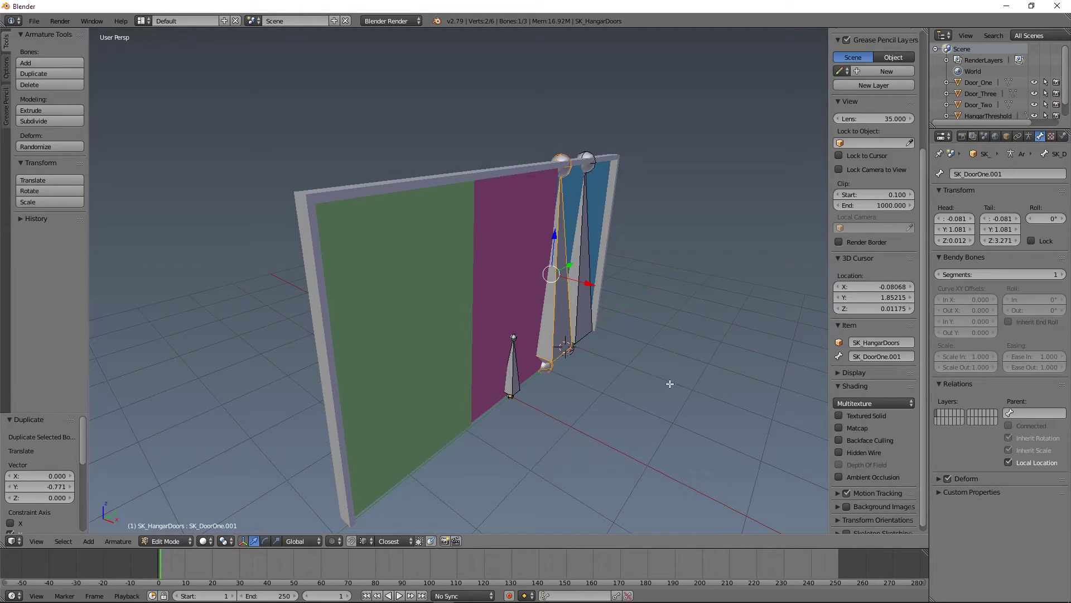
{"action": "mouse_move", "coordinate": [672, 383]}
{"action": "middle_mouse_down"}
{"action": "mouse_move", "coordinate": [586, 446]}
{"action": "mouse_move", "coordinate": [377, 407]}
{"action": "mouse_move", "coordinate": [673, 432]}
{"action": "mouse_move", "coordinate": [653, 389]}
{"action": "mouse_move", "coordinate": [662, 376]}
{"action": "mouse_move", "coordinate": [658, 385]}
{"action": "middle_mouse_up"}
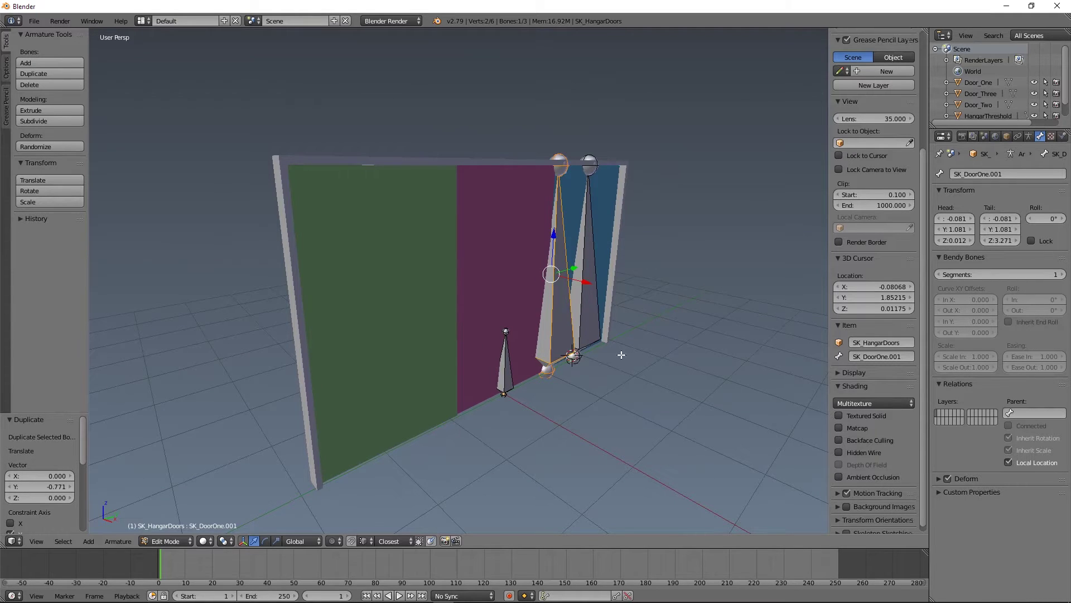
{"action": "middle_click_drag", "start_coordinate": [621, 354], "coordinate": [494, 294]}
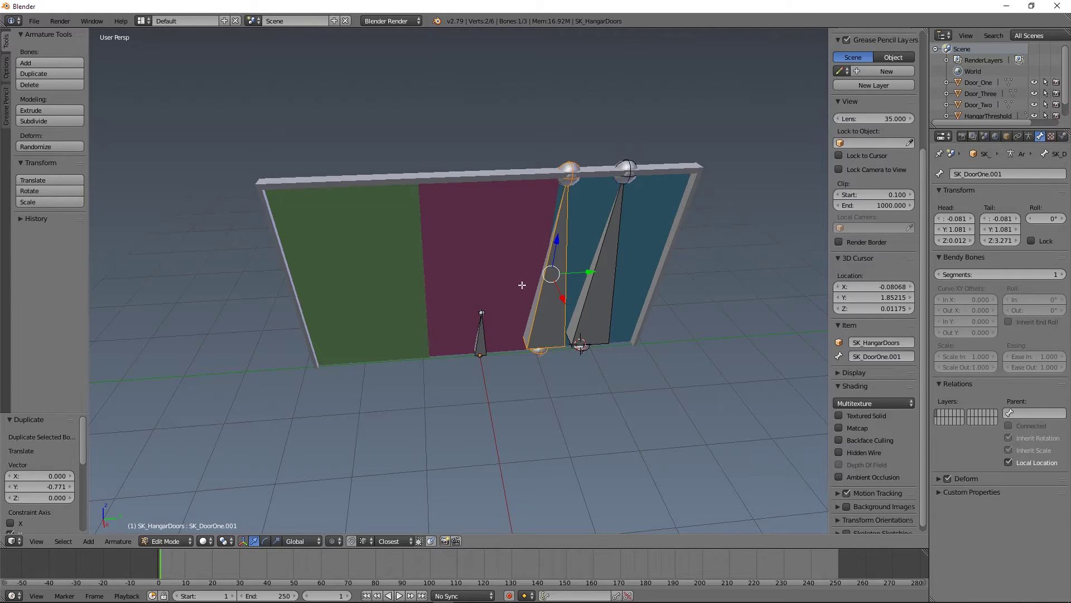
Step: Duplicate the door bone again along Y to create SK_DoorOne.002
{"action": "key", "text": "shift+d"}
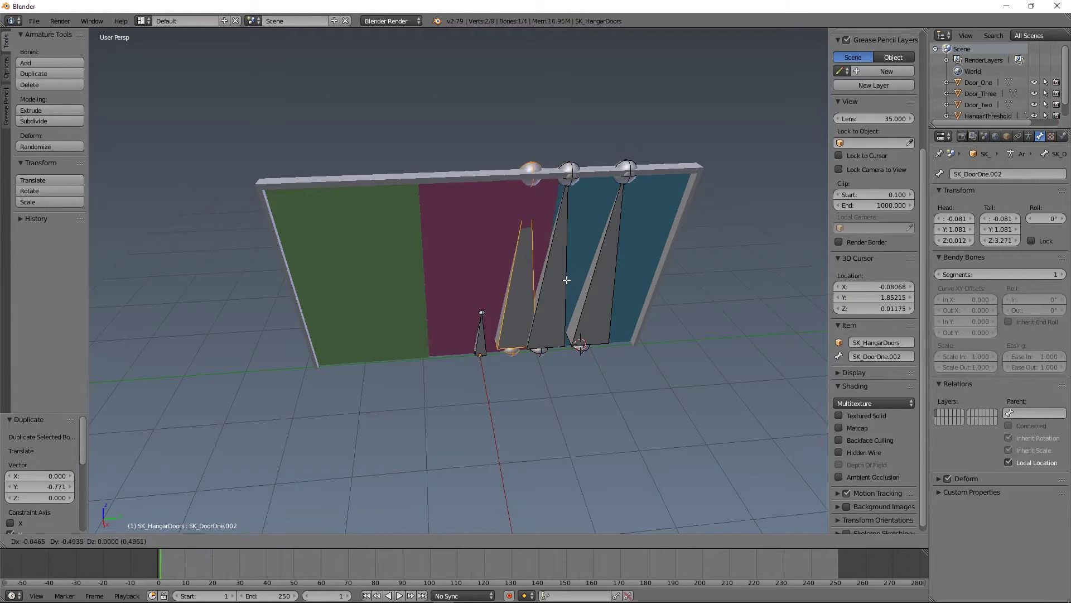
{"action": "key", "text": "y"}
{"action": "left_click", "coordinate": [502, 307]}
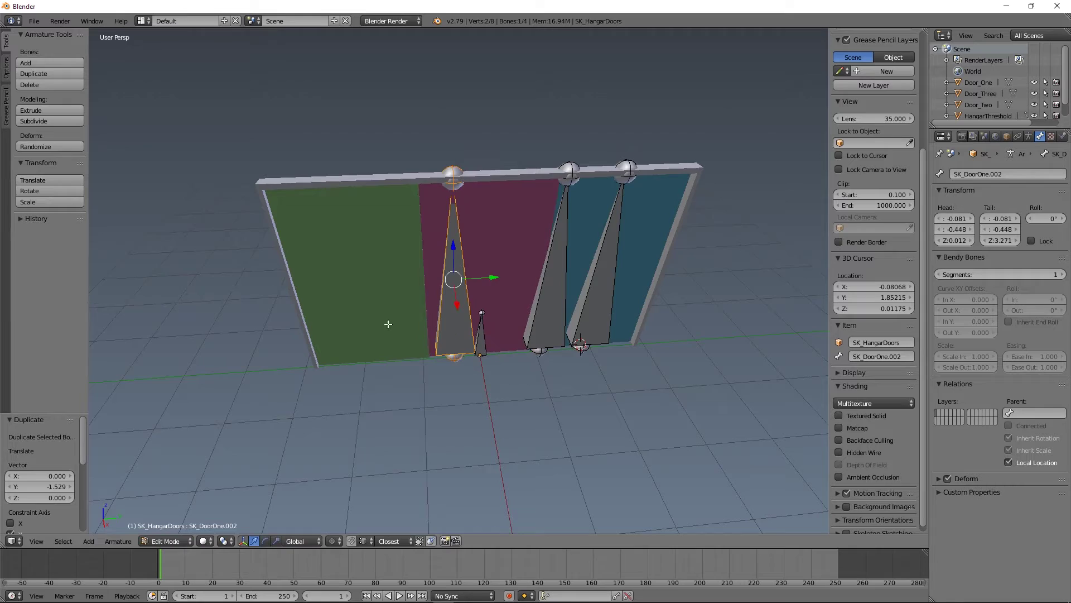
{"action": "middle_click_drag", "start_coordinate": [407, 342], "coordinate": [354, 322]}
Step: Snap the 3D cursor to the green Door_Three panel's front face
{"action": "key", "text": "Tab"}
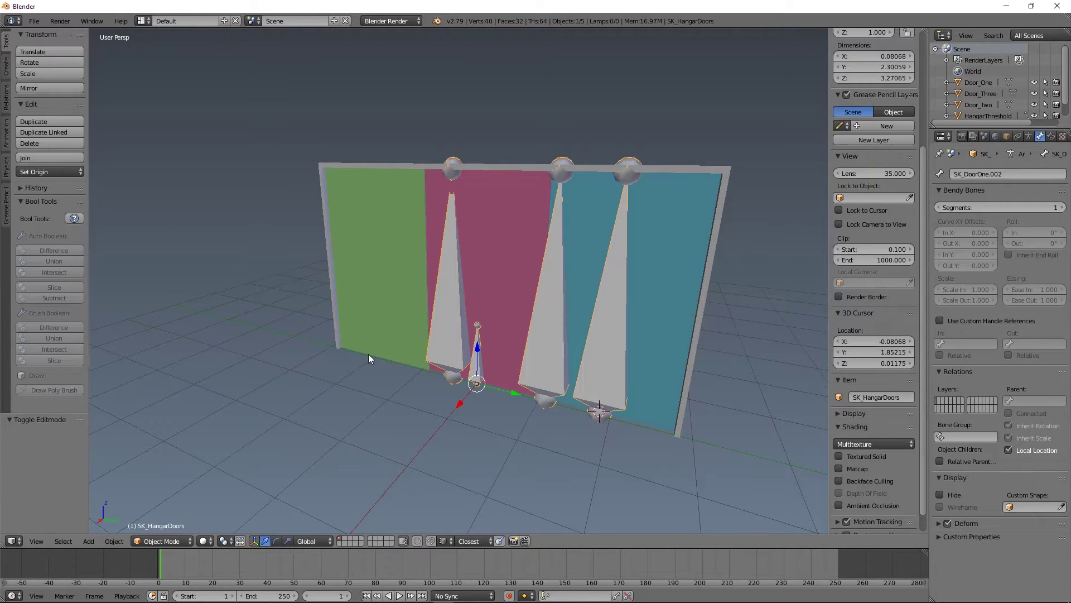
{"action": "right_click", "coordinate": [393, 359]}
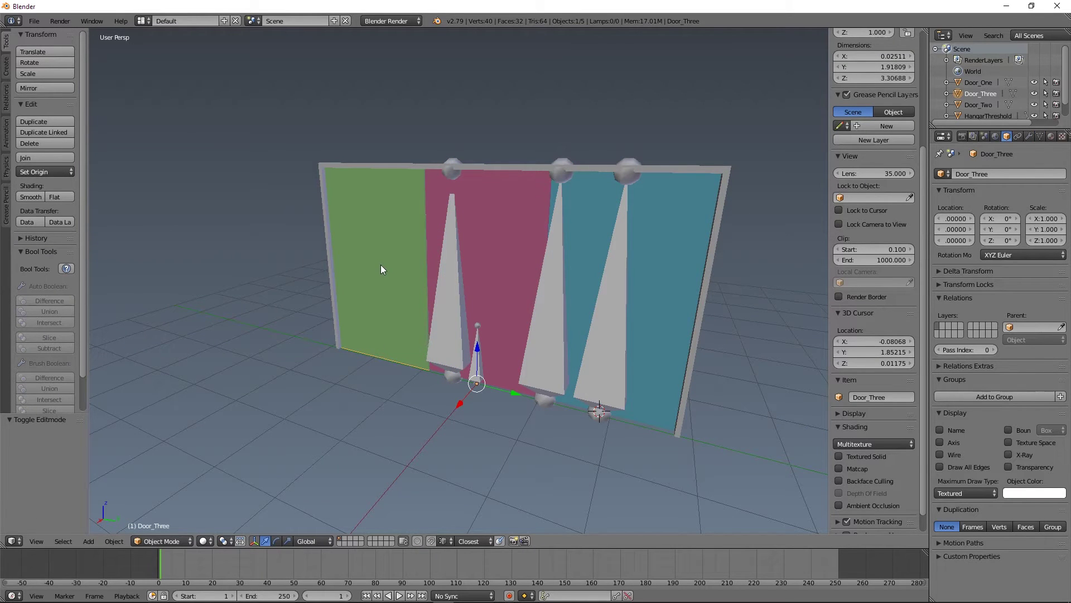
{"action": "key", "text": "ctrl+Tab"}
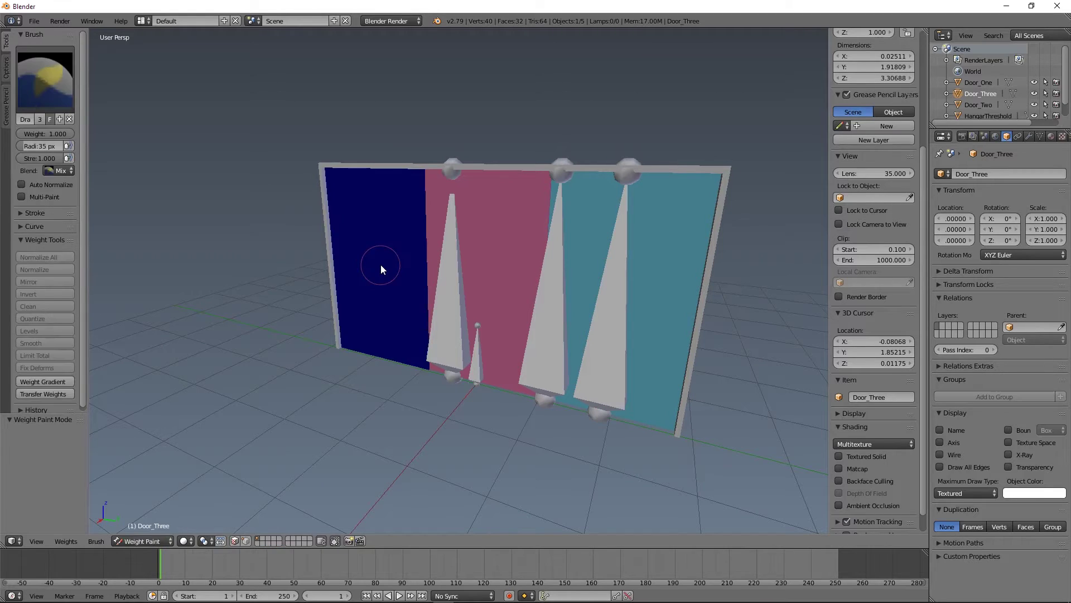
{"action": "key", "text": "ctrl+Tab"}
{"action": "key", "text": "Tab"}
{"action": "right_click", "coordinate": [383, 274]}
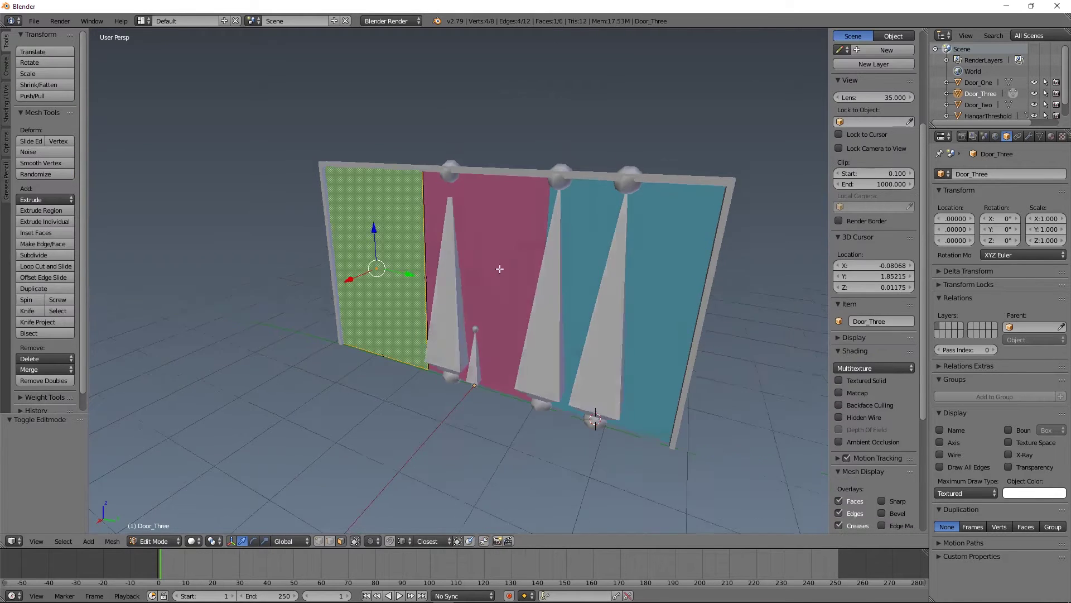
{"action": "middle_click_drag", "start_coordinate": [383, 274], "coordinate": [386, 272]}
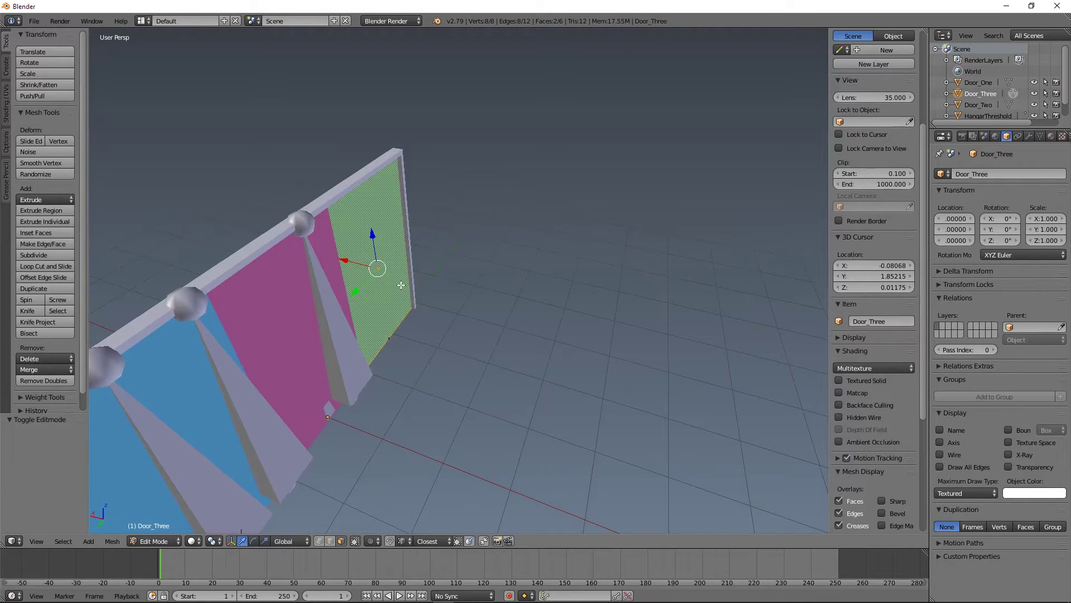
{"action": "key", "text": "shift+s"}
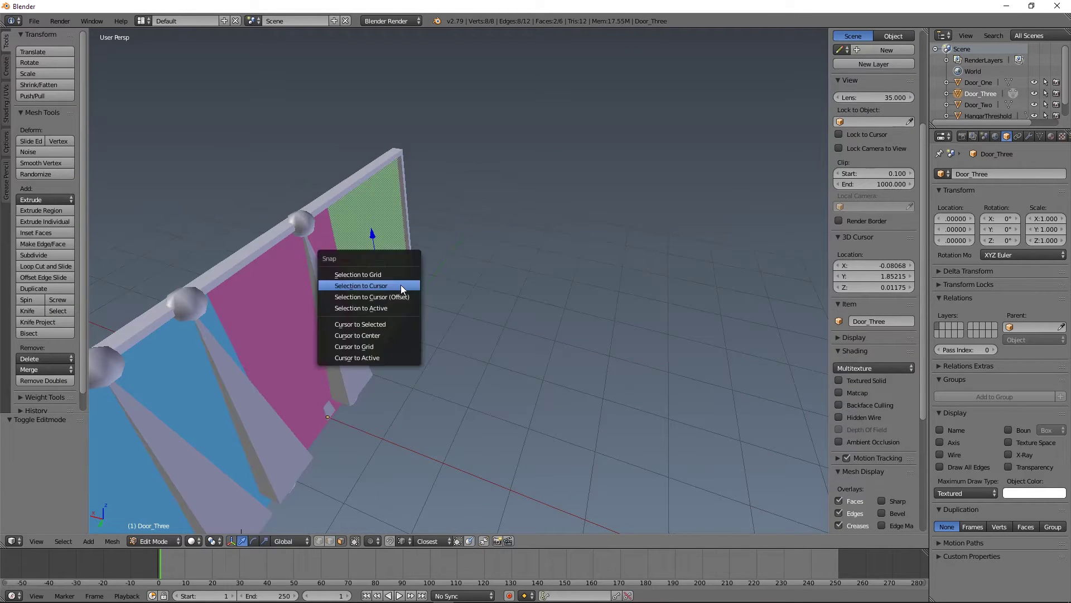
{"action": "left_click", "coordinate": [377, 323]}
Step: Snap SK_DoorOne.002 onto the cursor with Selection to Cursor (Offset)
{"action": "key", "text": "Tab"}
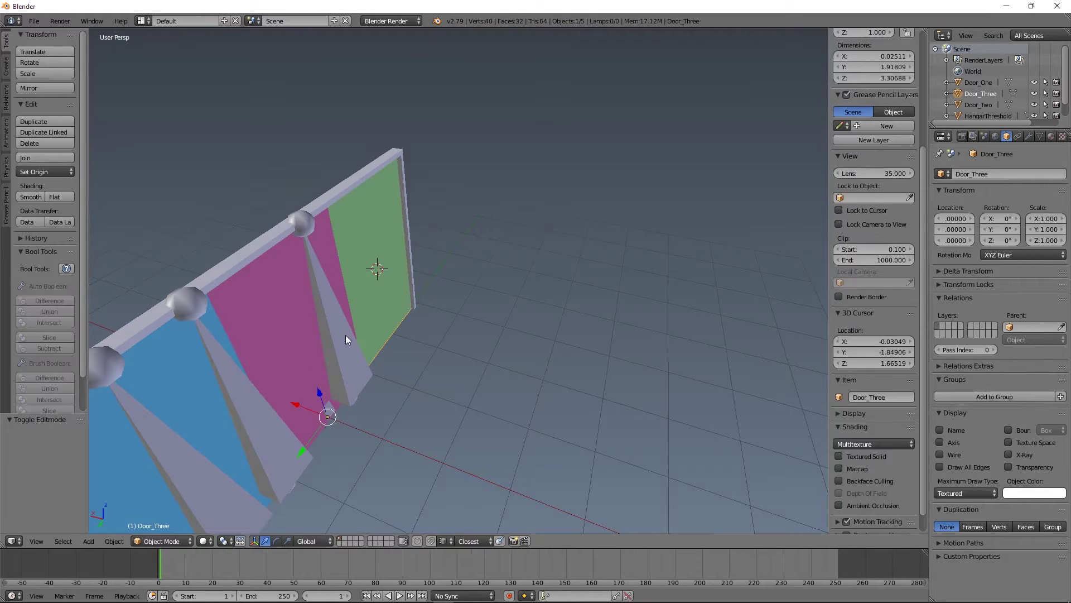
{"action": "right_click", "coordinate": [327, 323]}
{"action": "middle_click_drag", "start_coordinate": [326, 323], "coordinate": [396, 380]}
{"action": "middle_click_drag", "start_coordinate": [493, 407], "coordinate": [450, 341]}
{"action": "key", "text": "Tab"}
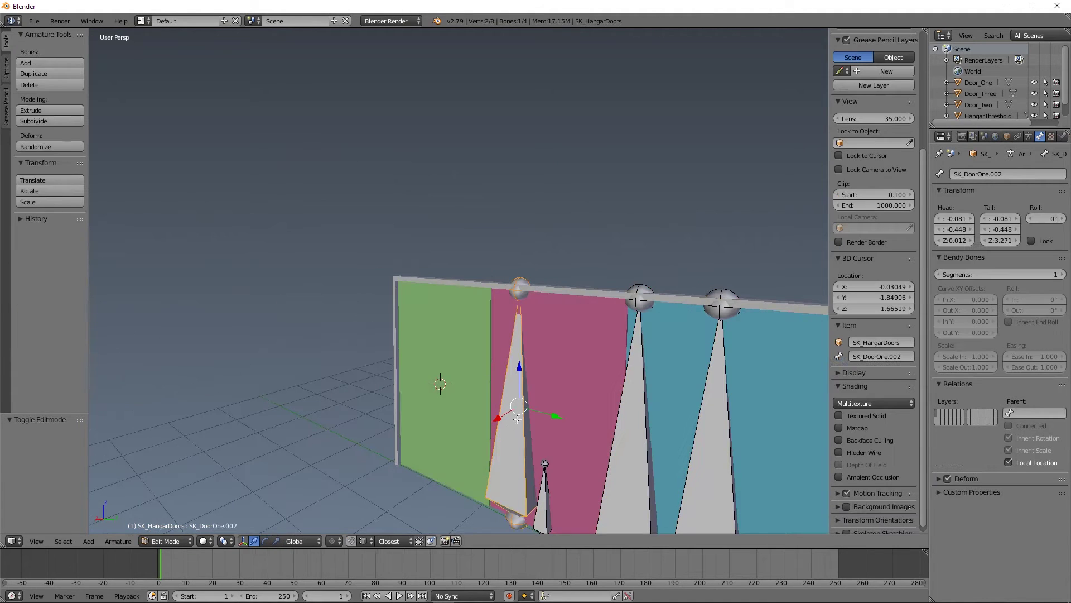
{"action": "key", "text": "shift+s"}
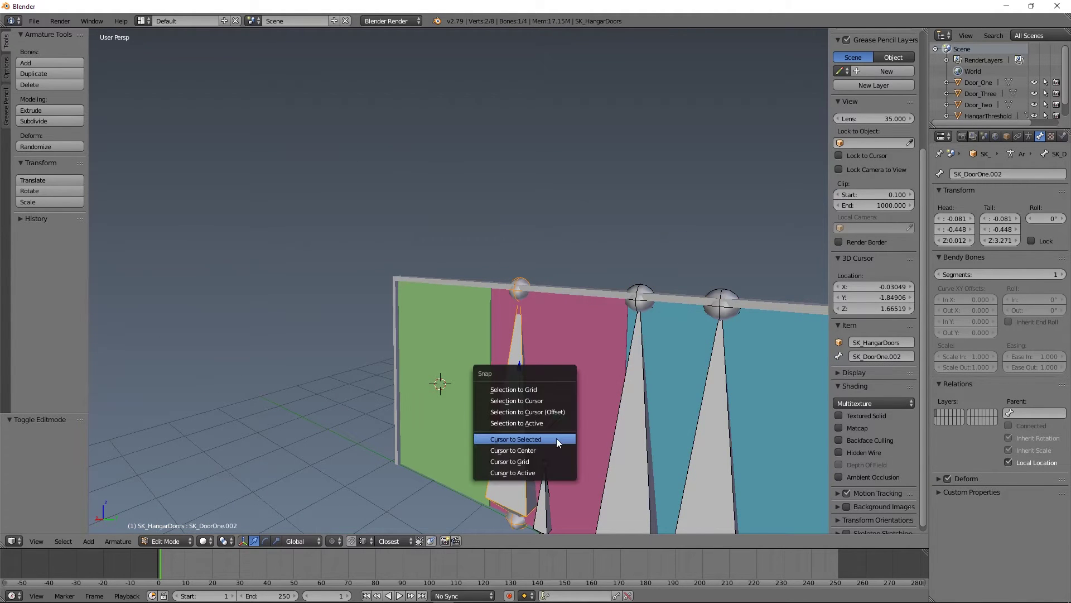
{"action": "left_click", "coordinate": [534, 412]}
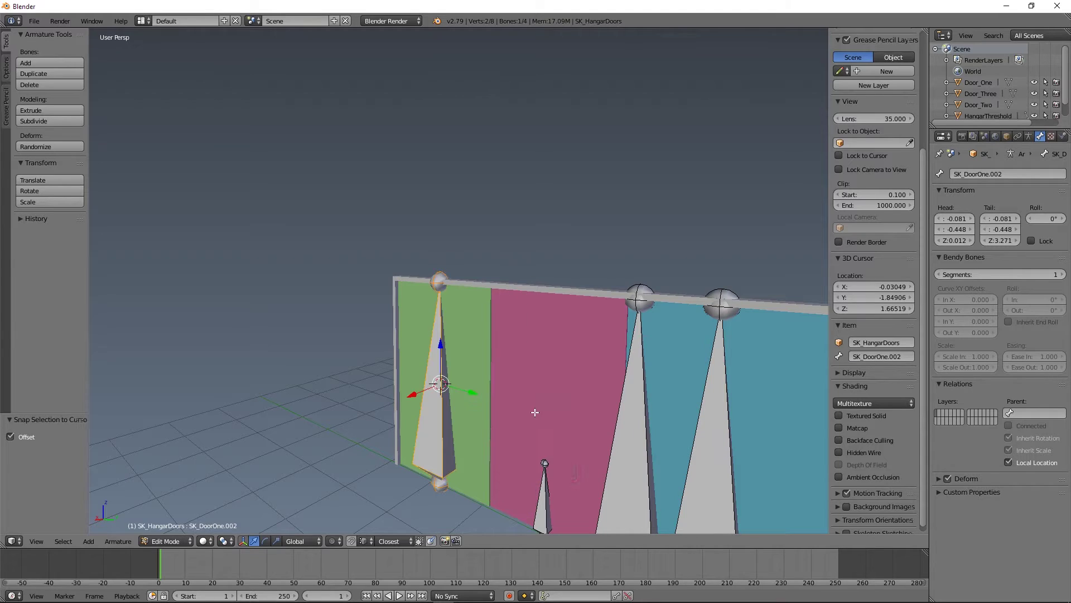
{"action": "middle_click_drag", "start_coordinate": [573, 432], "coordinate": [475, 363]}
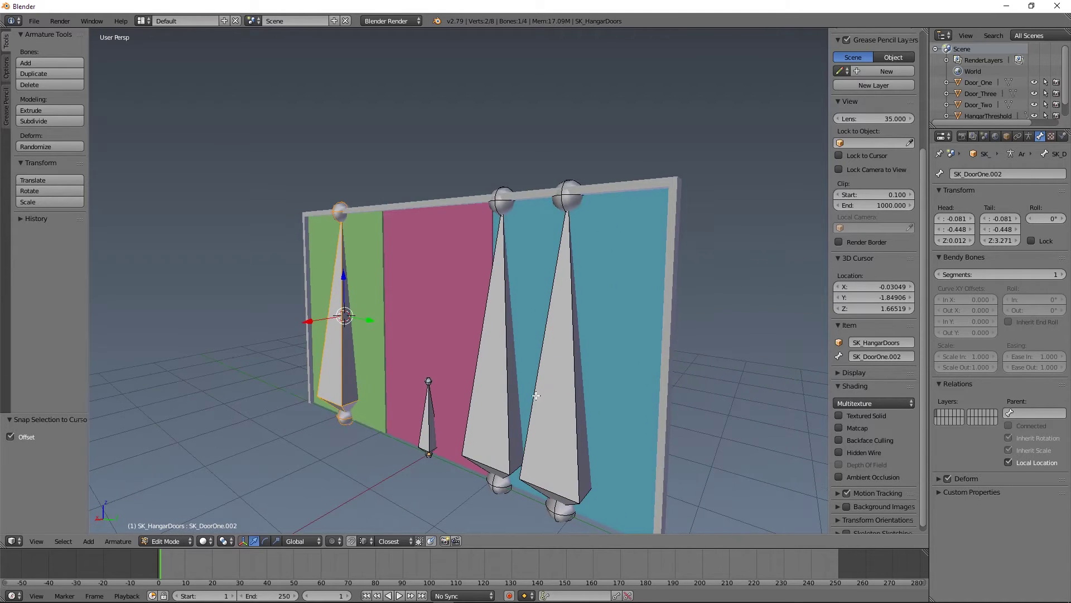
Step: Place the 3D cursor at the pink Door_Two panel's centre using its front and back faces
{"action": "key", "text": "Tab"}
{"action": "right_click", "coordinate": [413, 318]}
{"action": "key", "text": "Tab"}
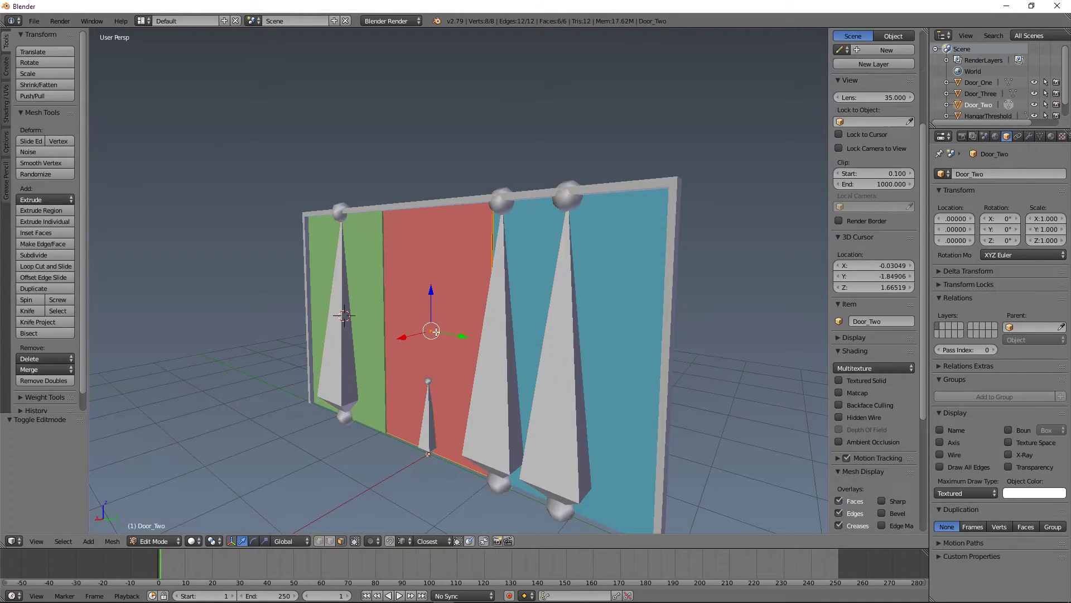
{"action": "right_click", "coordinate": [424, 334]}
{"action": "key", "text": "KP_Decimal"}
{"action": "middle_click_drag", "start_coordinate": [421, 348], "coordinate": [425, 340]}
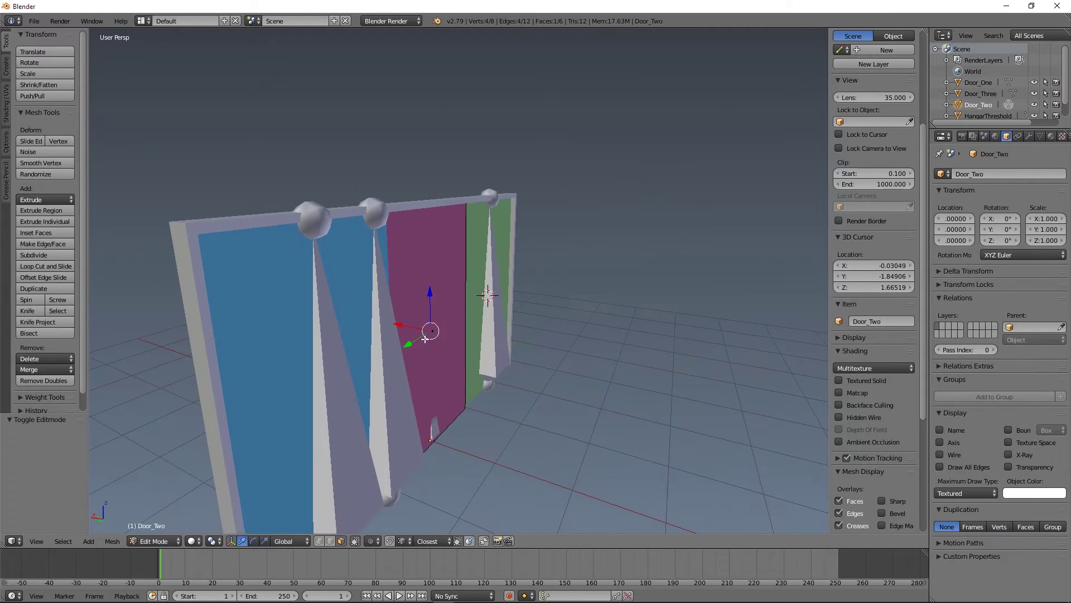
{"action": "right_click", "coordinate": [463, 351], "text": "shift"}
{"action": "key", "text": "shift+s"}
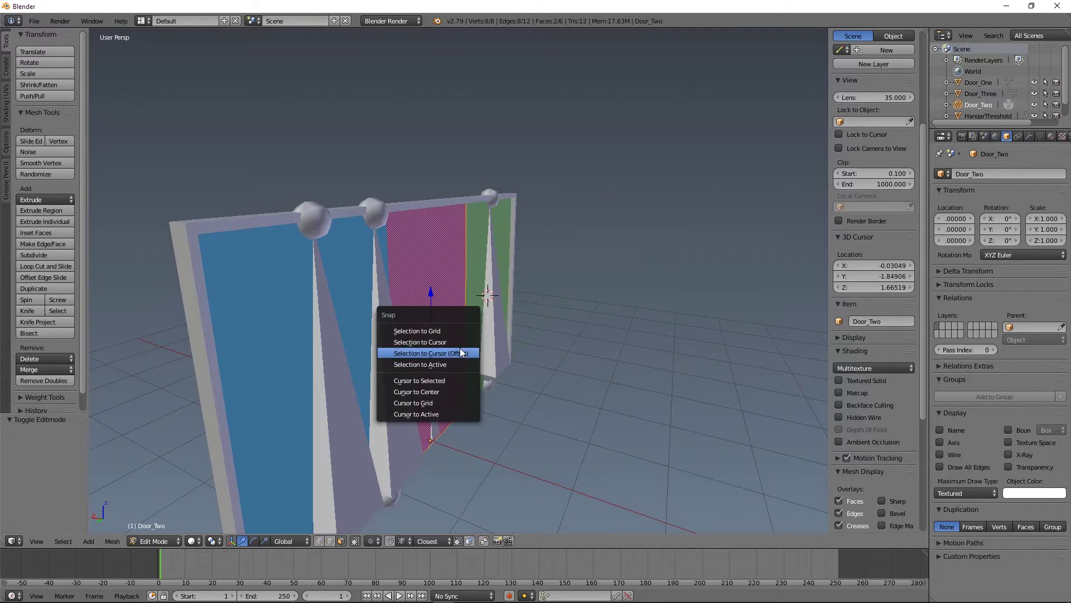
{"action": "left_click", "coordinate": [430, 380]}
Step: Snap bone SK_DoorOne.001 onto the cursor at Door_Two's centre
{"action": "key", "text": "Tab"}
{"action": "right_click", "coordinate": [391, 355]}
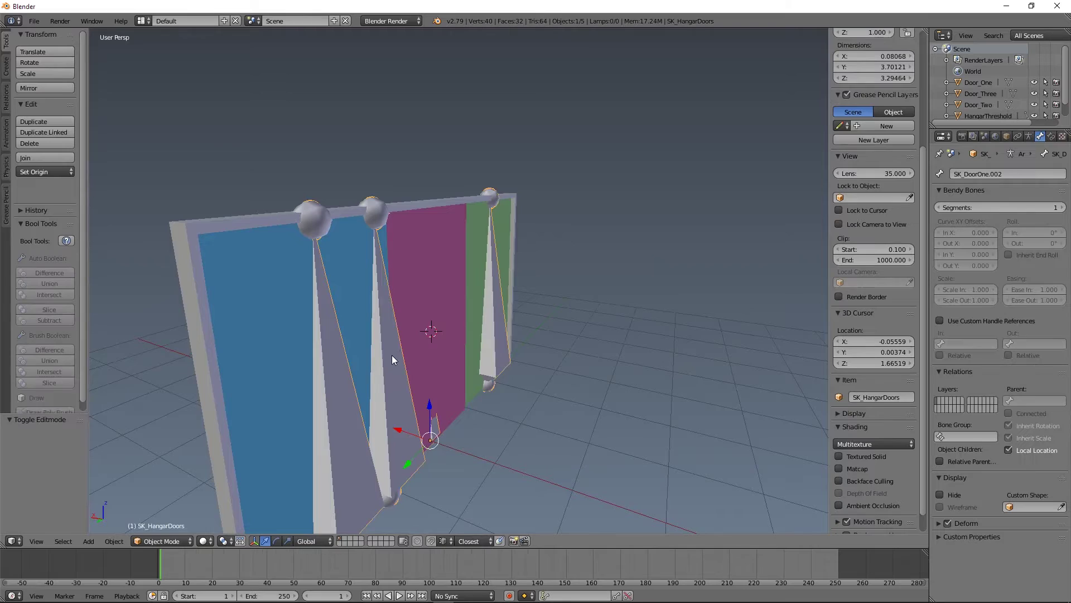
{"action": "middle_click_drag", "start_coordinate": [392, 355], "coordinate": [483, 327]}
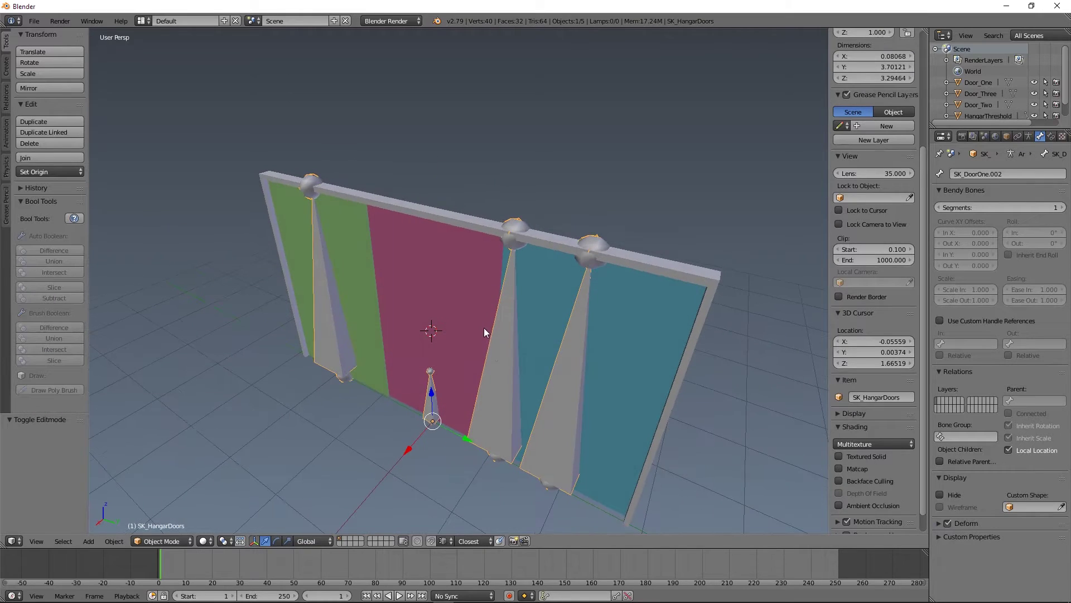
{"action": "key", "text": "Tab"}
{"action": "right_click", "coordinate": [498, 390]}
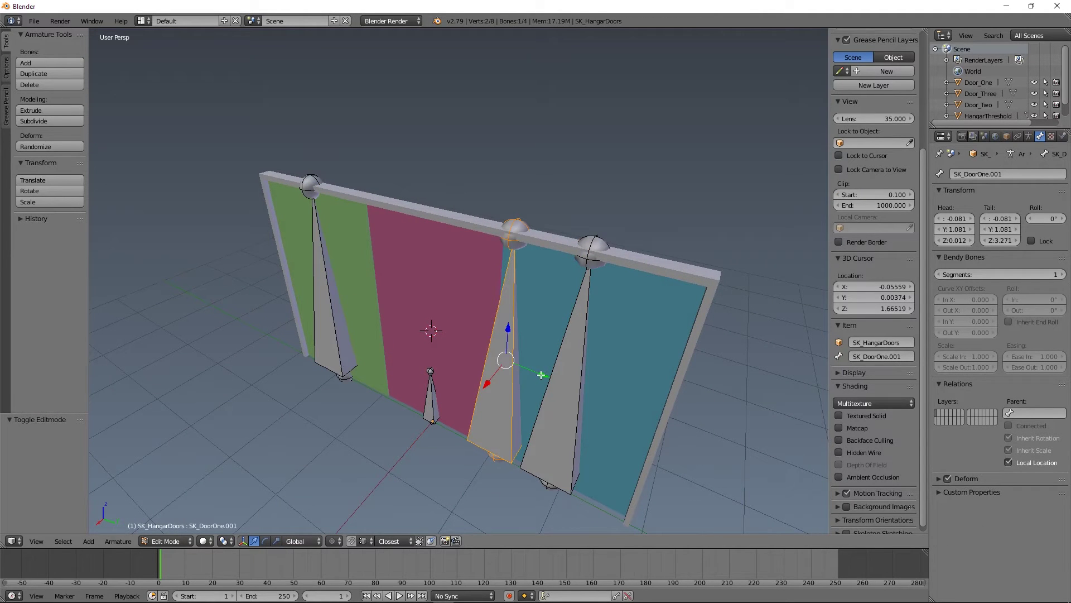
{"action": "key", "text": "shift+s"}
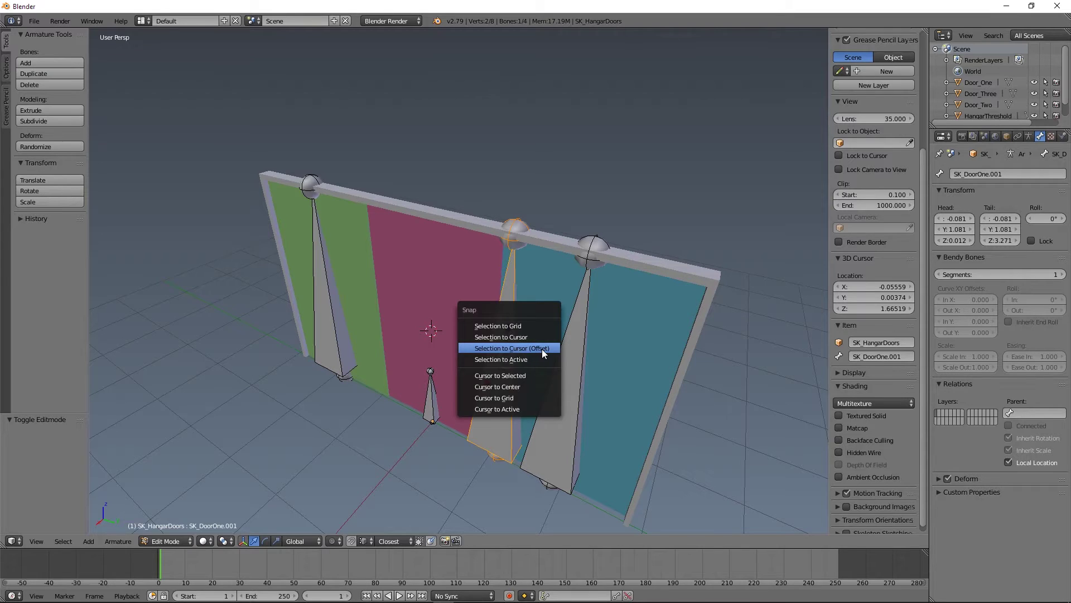
{"action": "left_click", "coordinate": [541, 349]}
{"action": "middle_click_drag", "start_coordinate": [502, 370], "coordinate": [474, 392]}
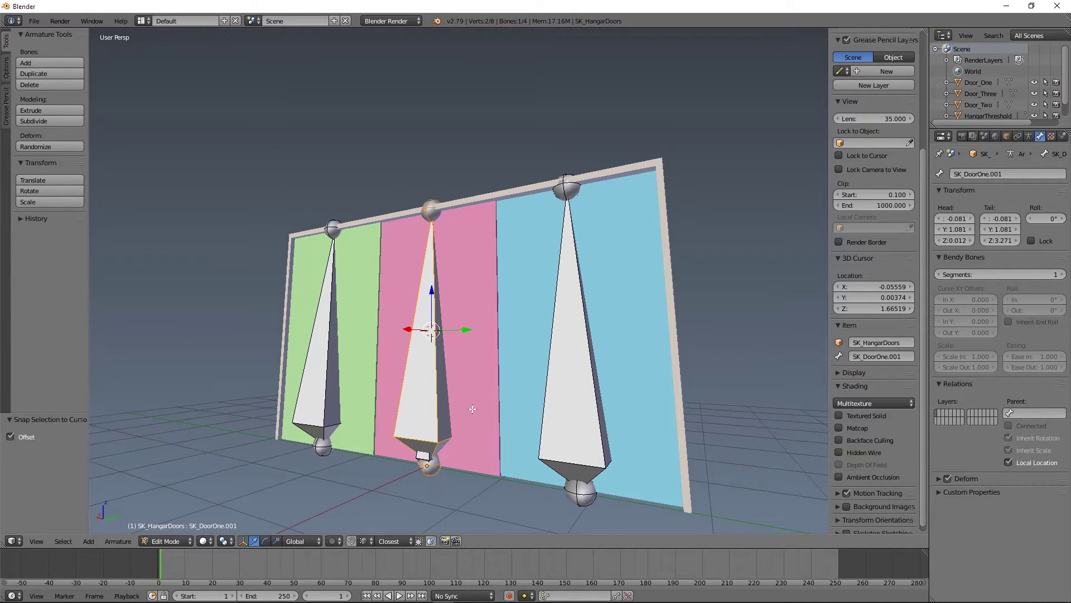
Step: In wireframe view, select the left-door bone and rename it SK_DoorThree
{"action": "key", "text": "z"}
{"action": "right_click", "coordinate": [556, 353]}
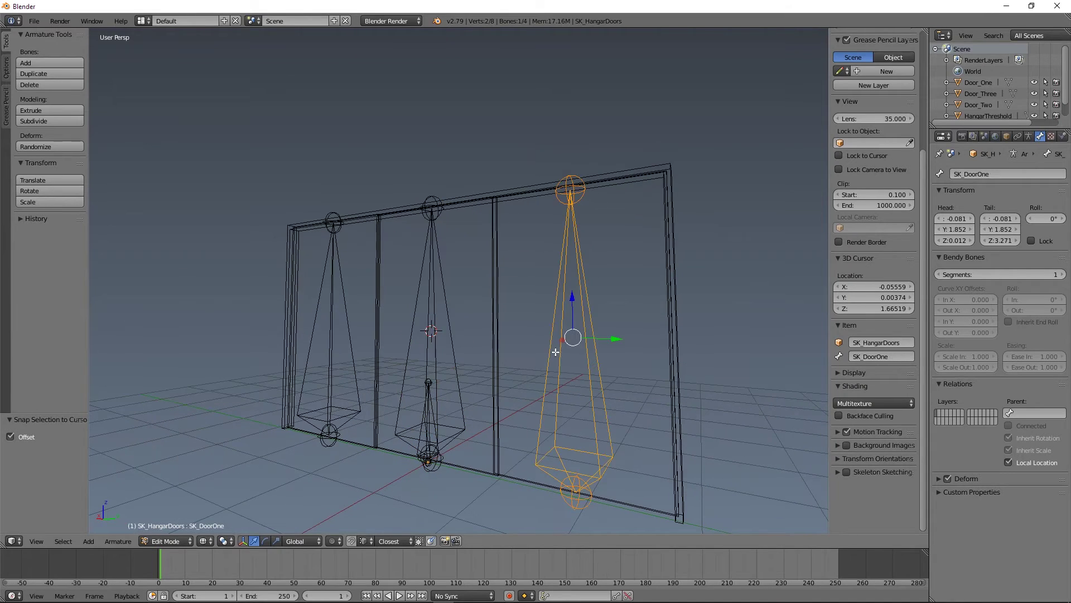
{"action": "right_click", "coordinate": [444, 310]}
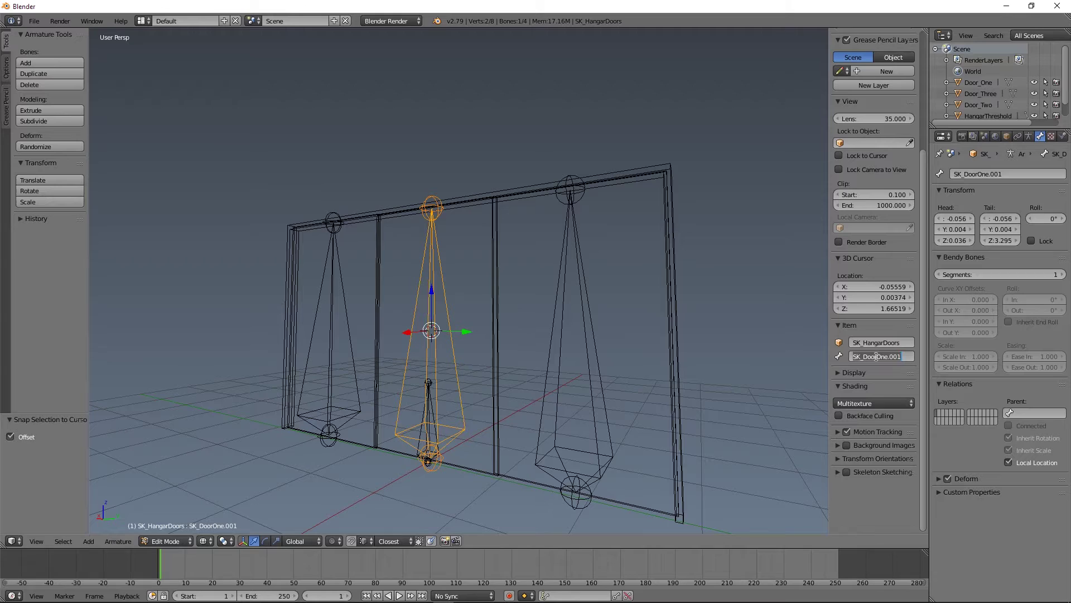
{"action": "left_click_drag", "start_coordinate": [876, 356], "coordinate": [962, 379]}
{"action": "key", "text": "Return"}
{"action": "key", "text": "shift+d"}
{"action": "left_click", "coordinate": [326, 314]}
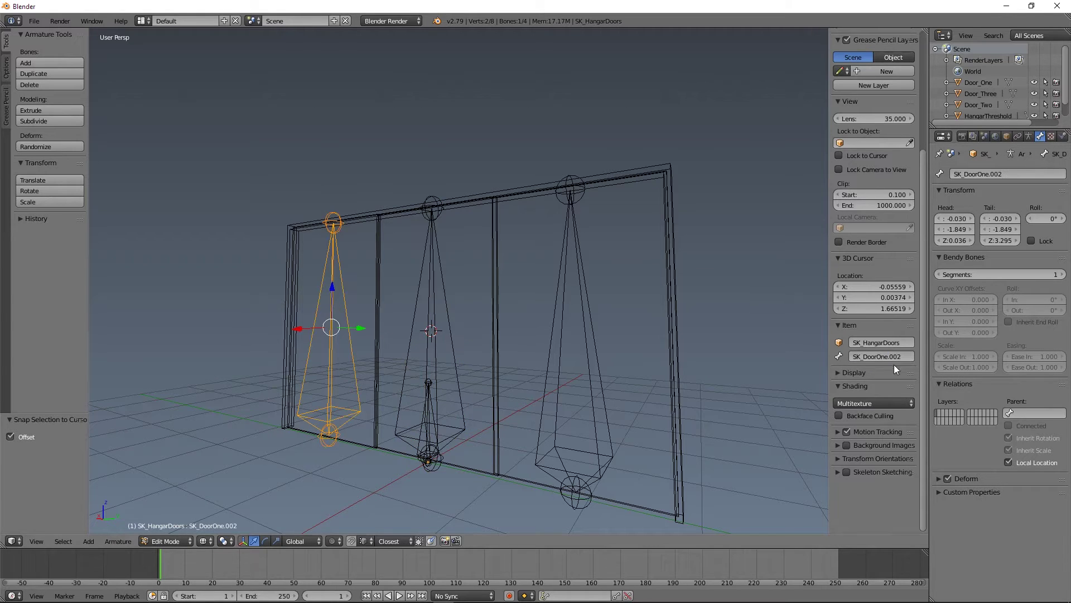
{"action": "left_click_drag", "start_coordinate": [881, 356], "coordinate": [964, 368]}
{"action": "type", "text": "Three"}
{"action": "key", "text": "Return"}
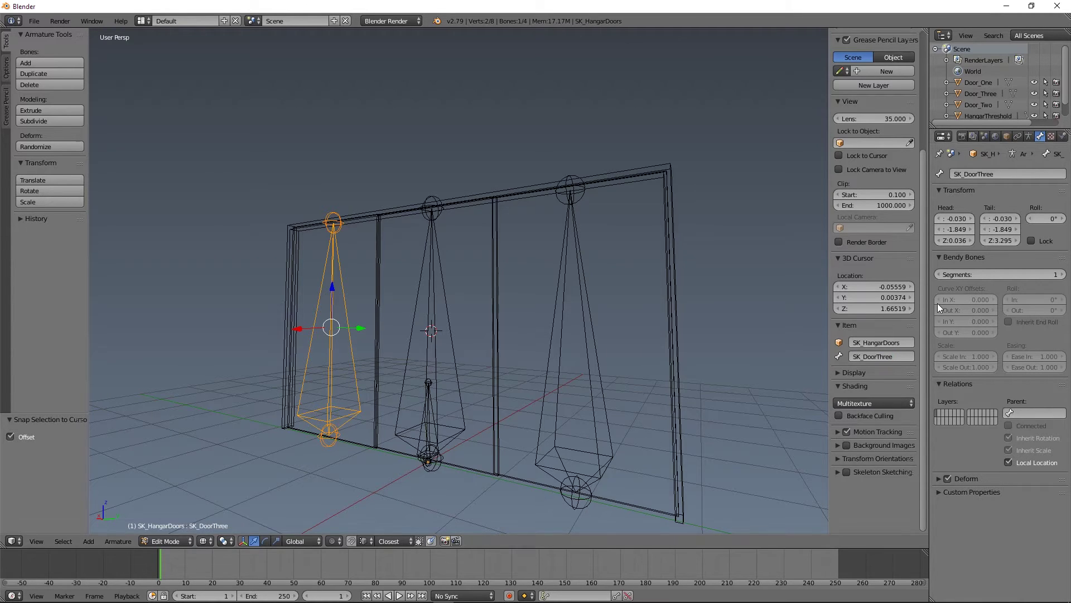
{"action": "key", "text": "Tab"}
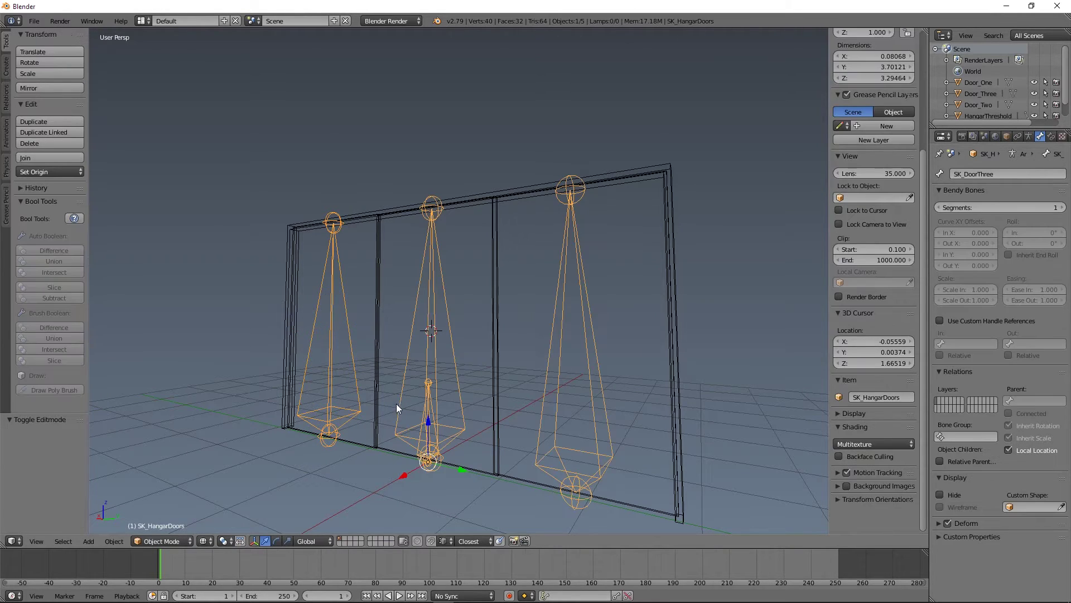
{"action": "right_click", "coordinate": [674, 367]}
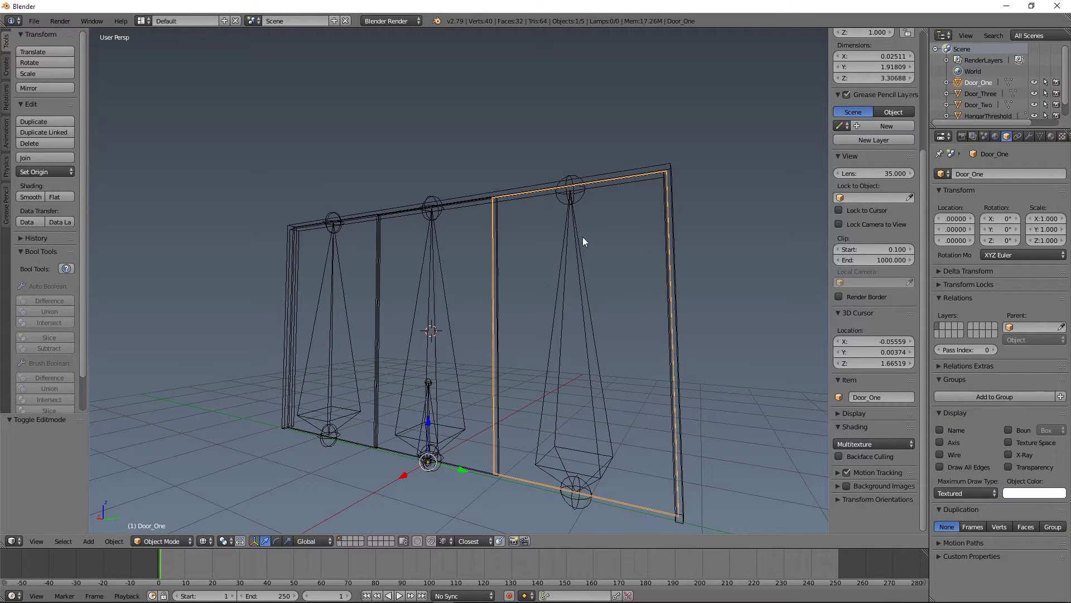
{"action": "right_click", "coordinate": [577, 272]}
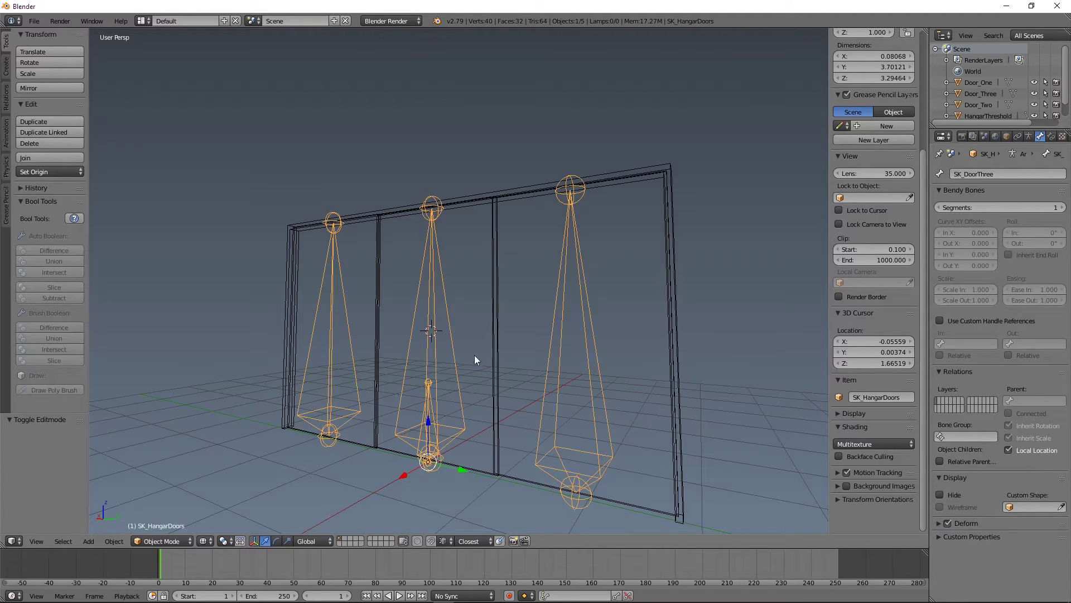
{"action": "right_click", "coordinate": [521, 483]}
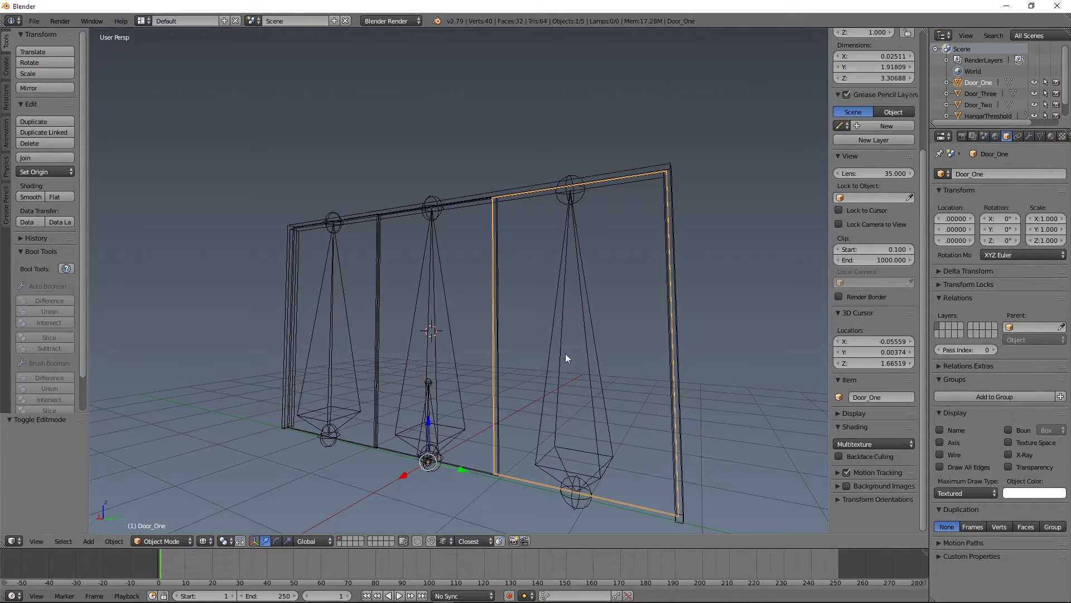
{"action": "right_click", "coordinate": [471, 469]}
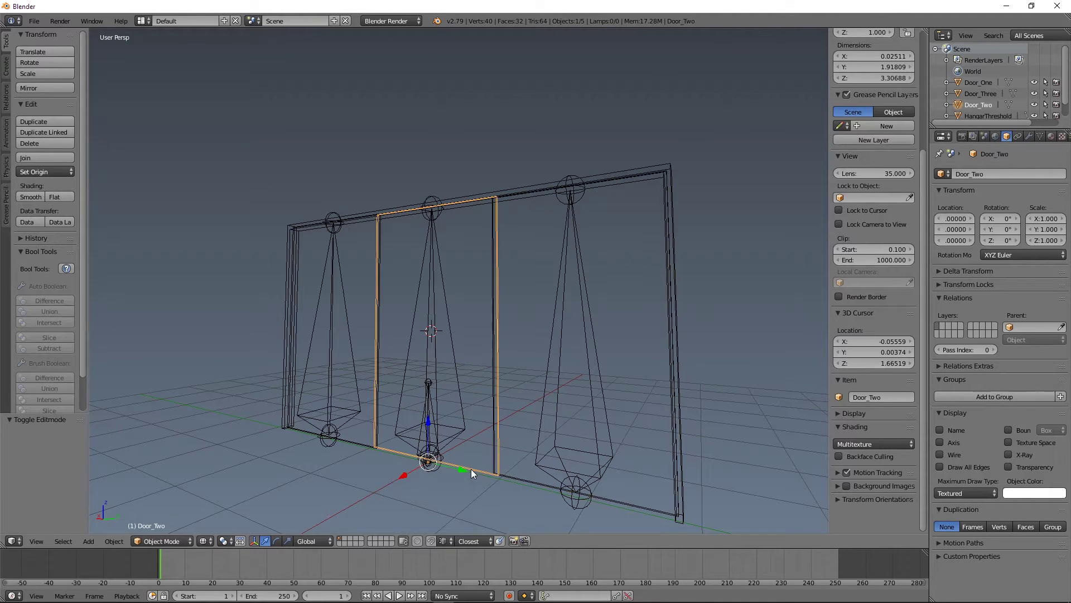
{"action": "right_click", "coordinate": [363, 445]}
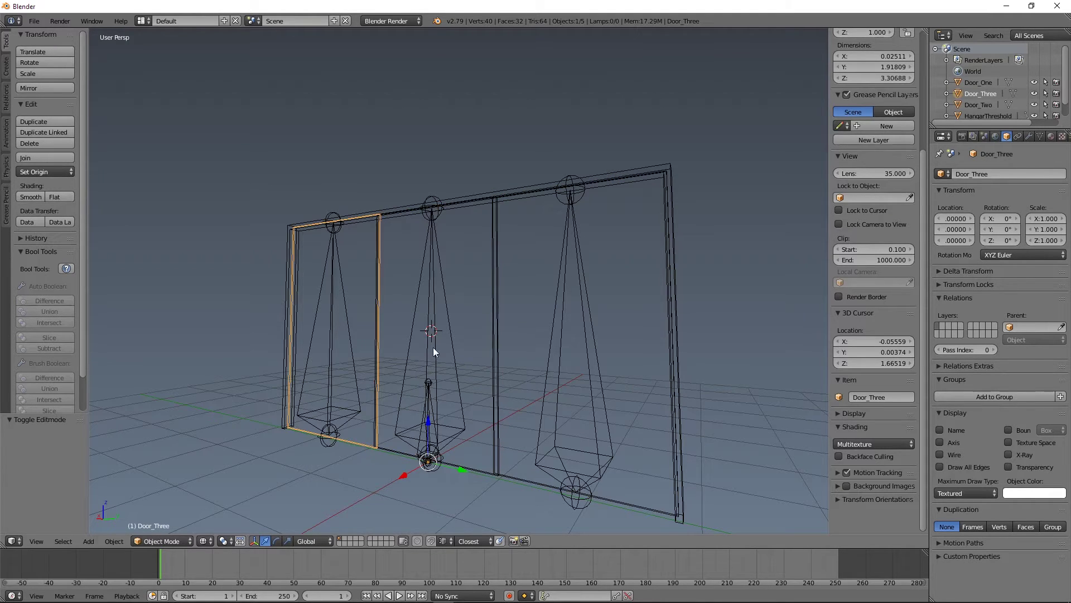
{"action": "right_click", "coordinate": [675, 186]}
{"action": "middle_click_drag", "start_coordinate": [697, 274], "coordinate": [706, 247]}
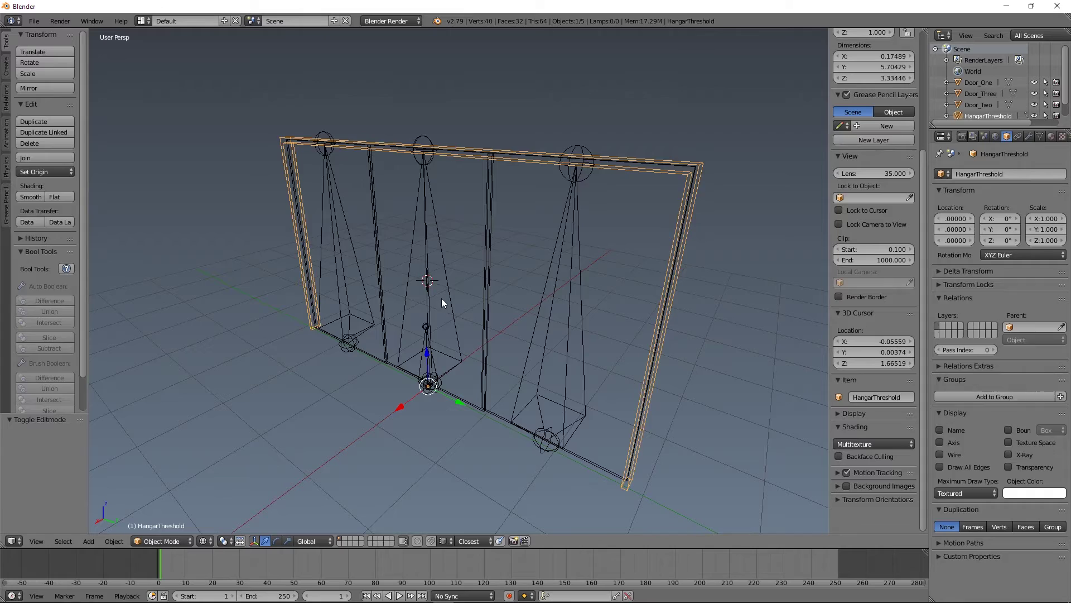
Step: Enter Edit Mode on the HangarDoors armature and select the door bones with SK_Root active
{"action": "right_click", "coordinate": [438, 352]}
{"action": "key", "text": "Tab"}
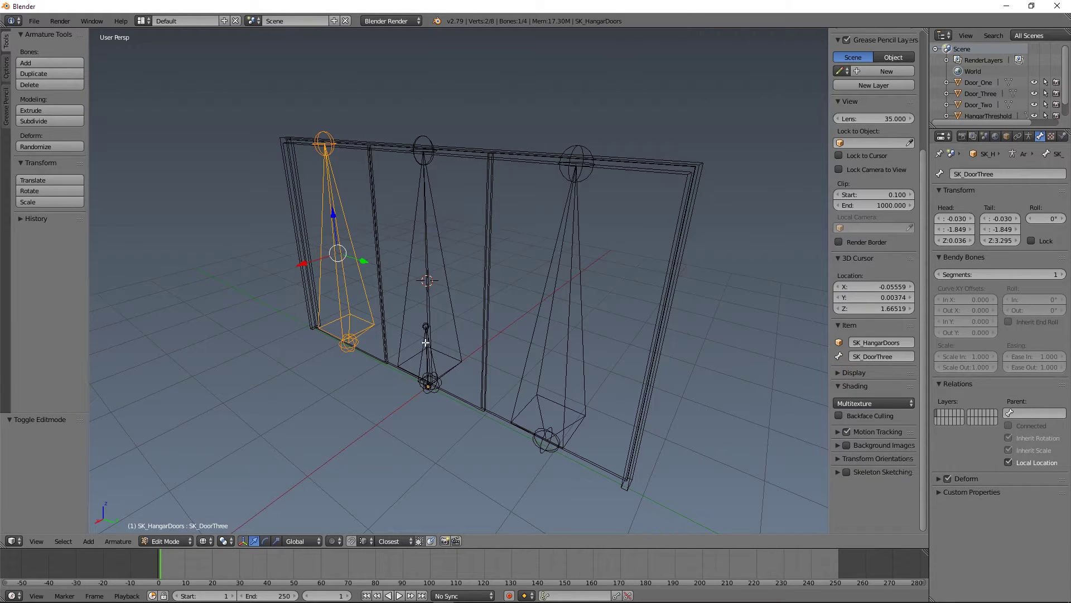
{"action": "right_click", "coordinate": [420, 276], "text": "shift"}
{"action": "right_click", "coordinate": [577, 258], "text": "shift"}
{"action": "right_click", "coordinate": [433, 345], "text": "shift"}
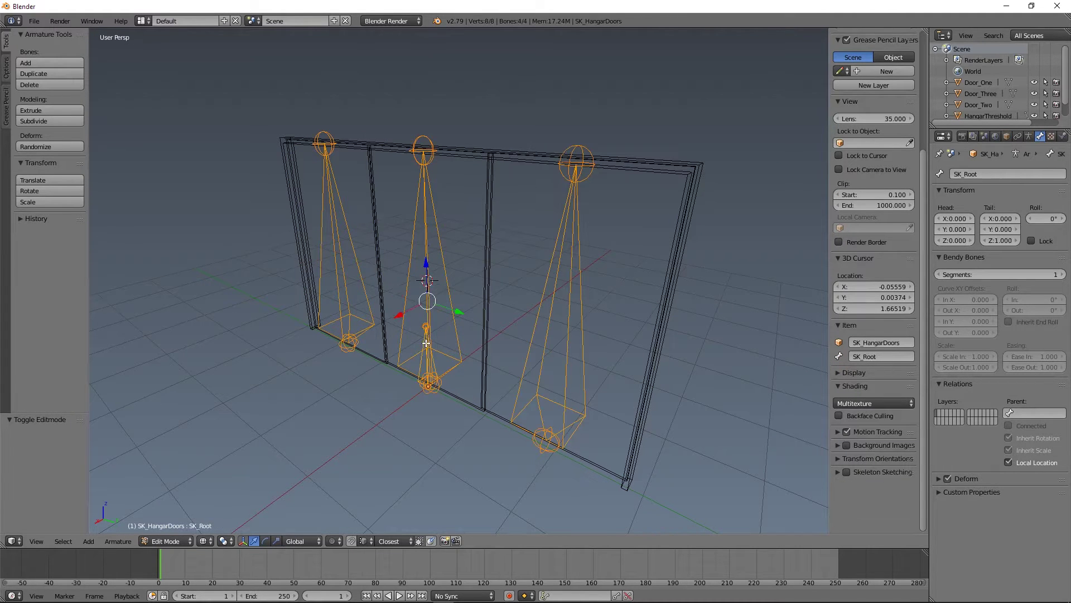
Step: In Pose Mode, test-move SK_Root, cancel, and step through the door bones
{"action": "key", "text": "ctrl+Tab"}
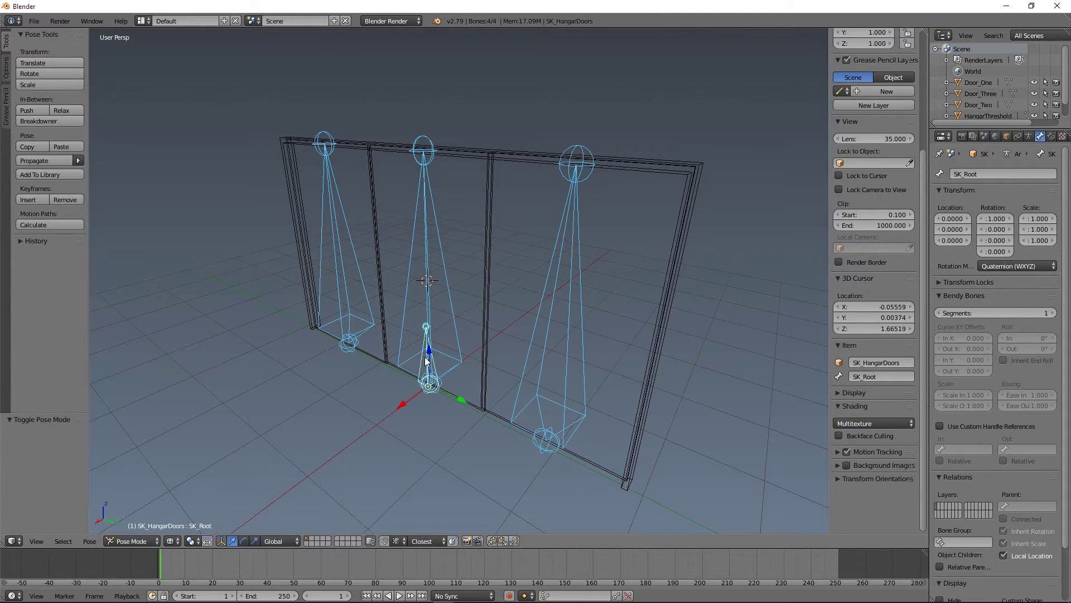
{"action": "right_click", "coordinate": [427, 373]}
{"action": "key", "text": "g"}
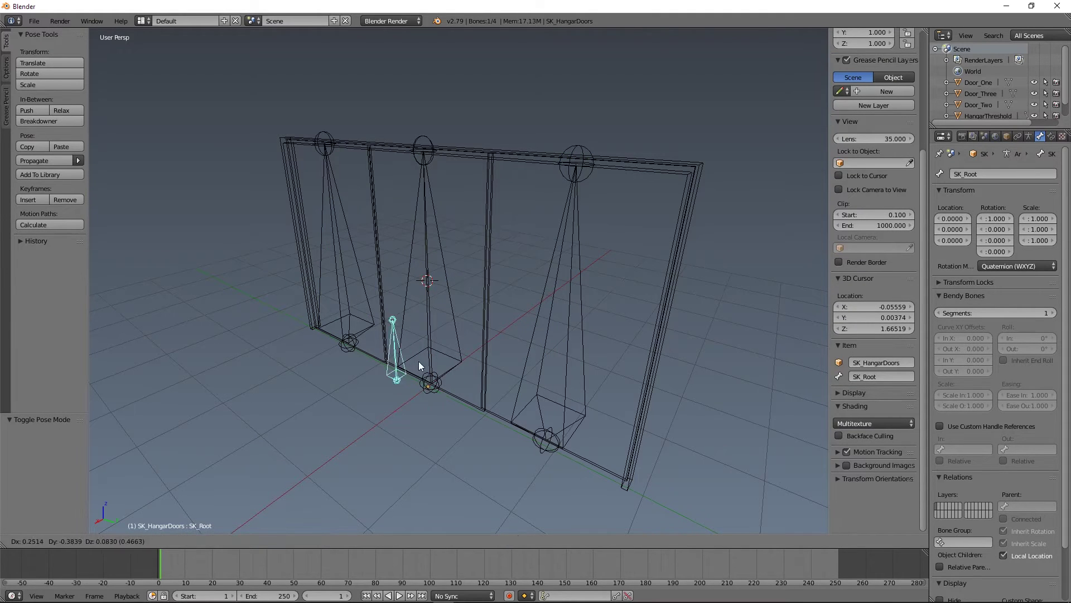
{"action": "key", "text": "Escape"}
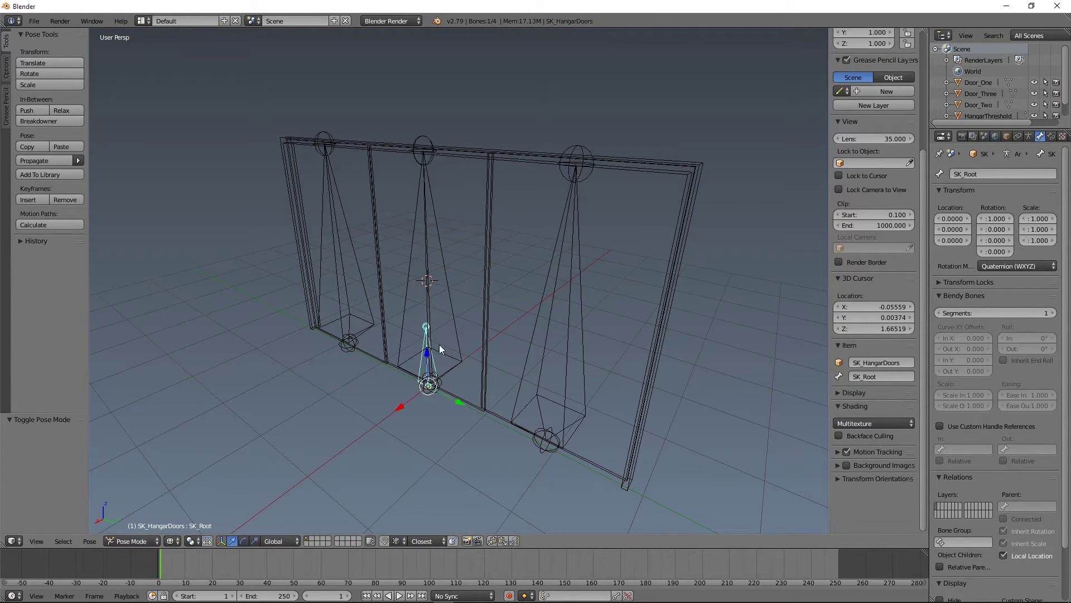
{"action": "key", "text": "bracketright"}
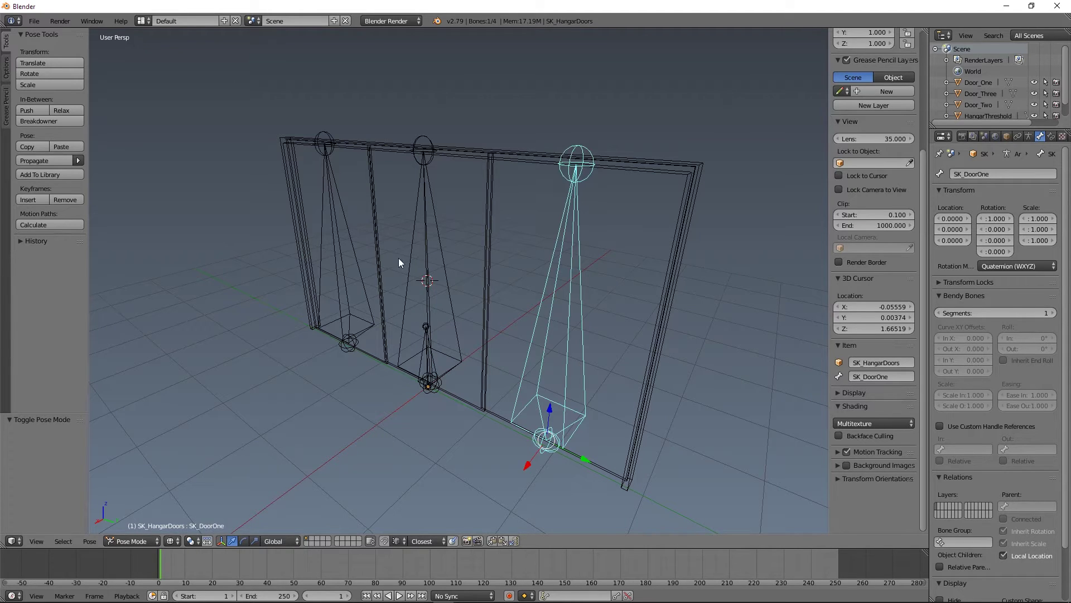
{"action": "key", "text": "bracketleft"}
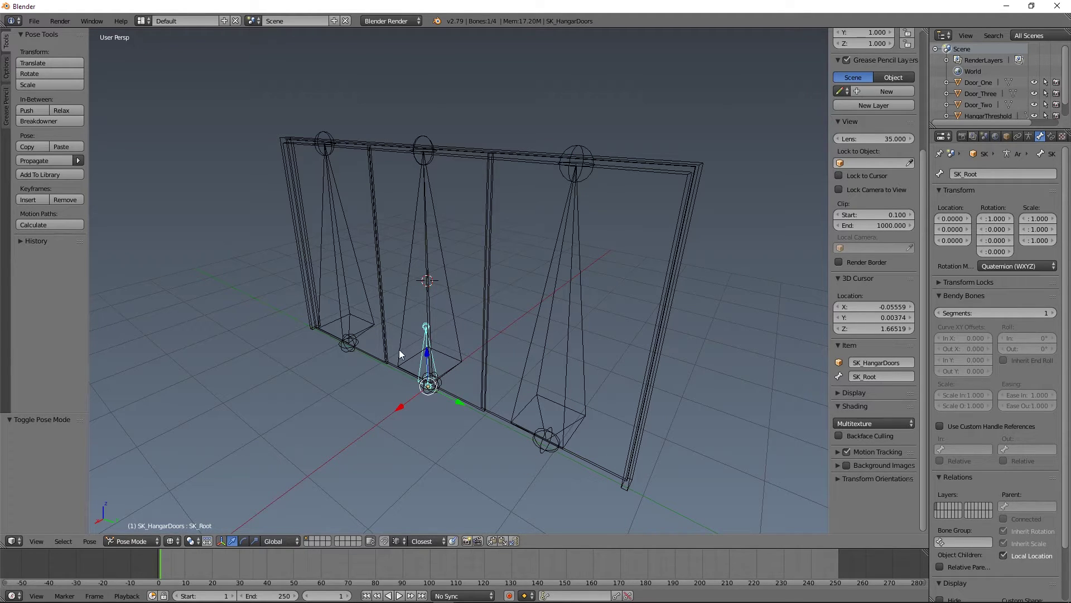
{"action": "right_click", "coordinate": [356, 312]}
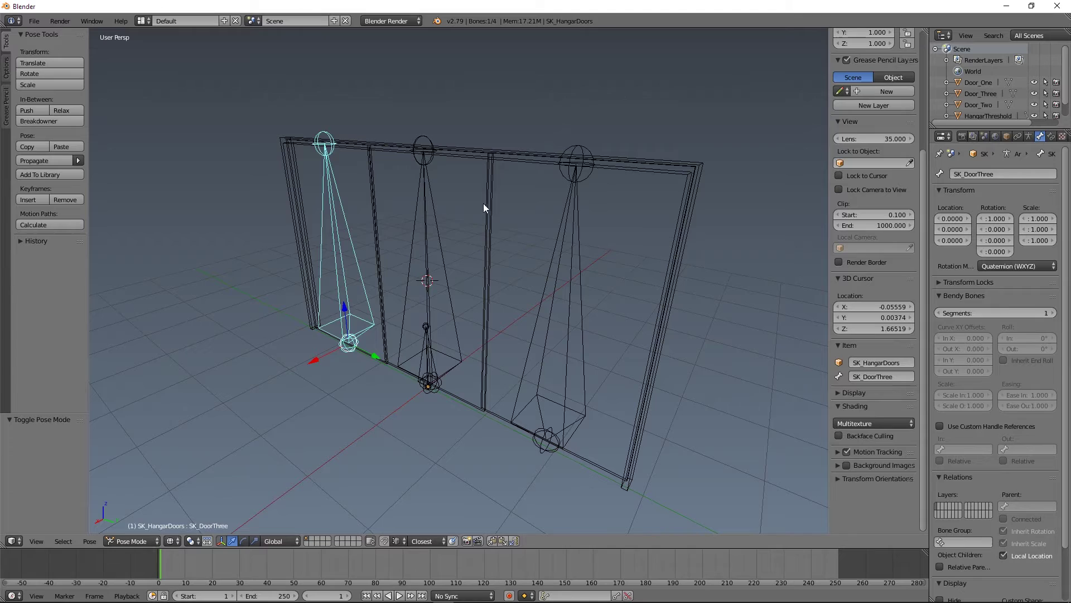
Step: Test-move the HangarThreshold frame, cancel the move, and orbit around the door frame
{"action": "right_click", "coordinate": [488, 153]}
{"action": "right_click", "coordinate": [510, 146]}
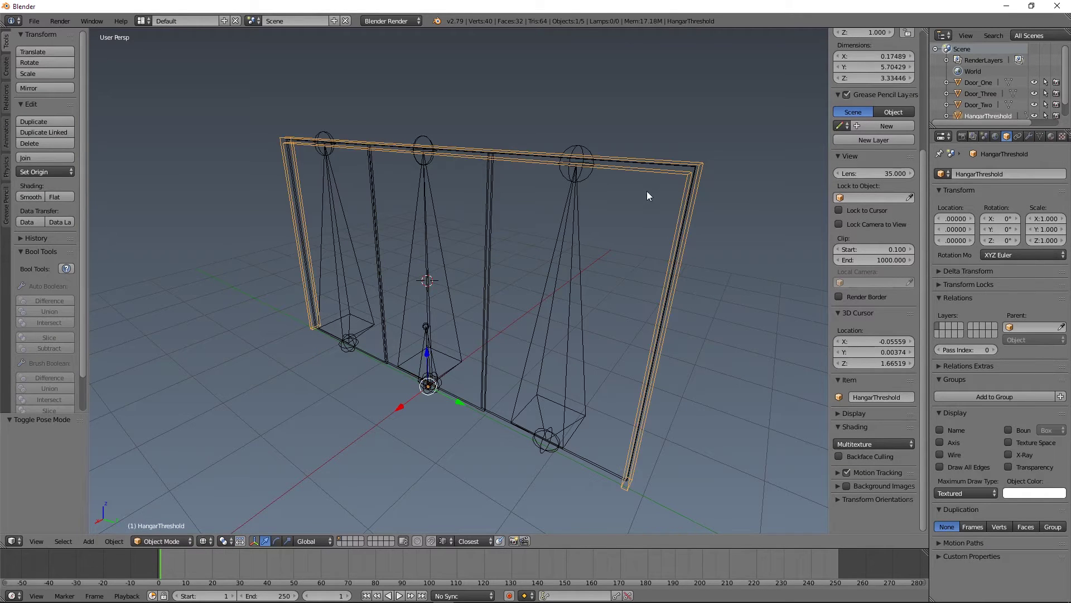
{"action": "key", "text": "g"}
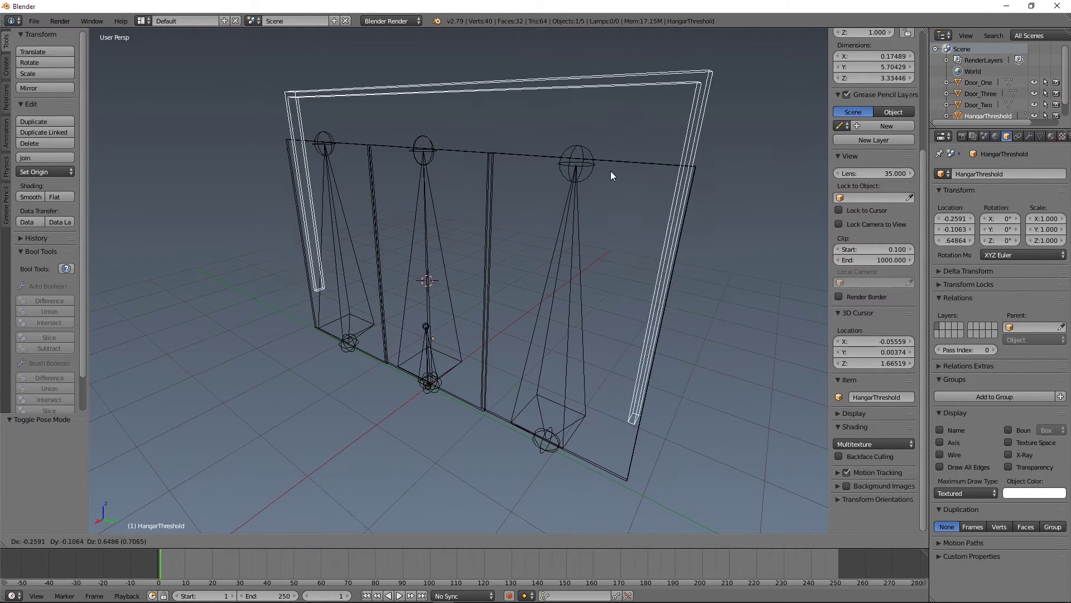
{"action": "key", "text": "Escape"}
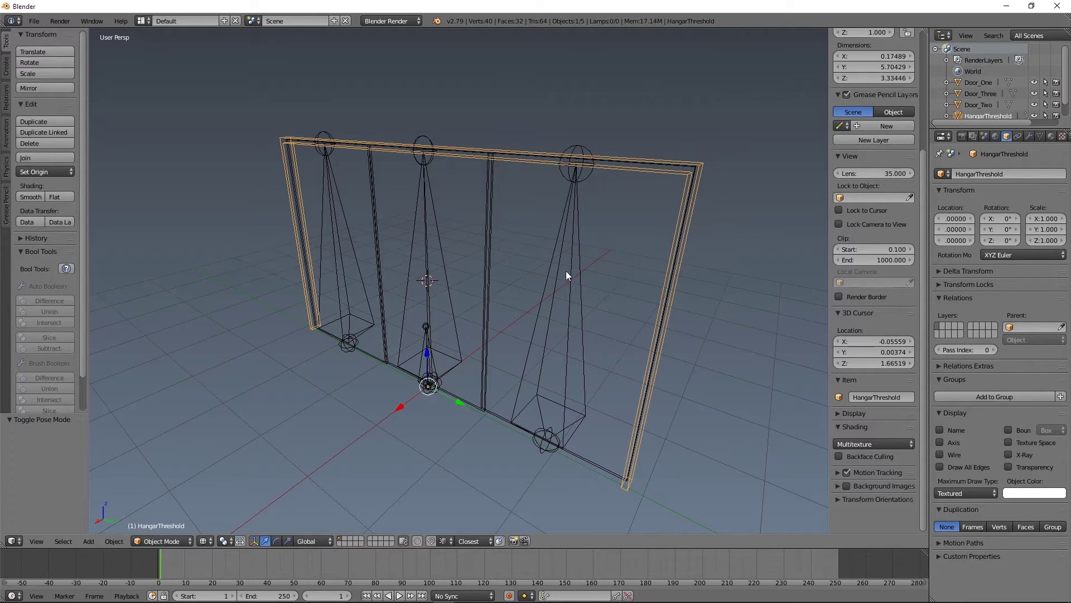
{"action": "middle_click_drag", "start_coordinate": [475, 295], "coordinate": [470, 332]}
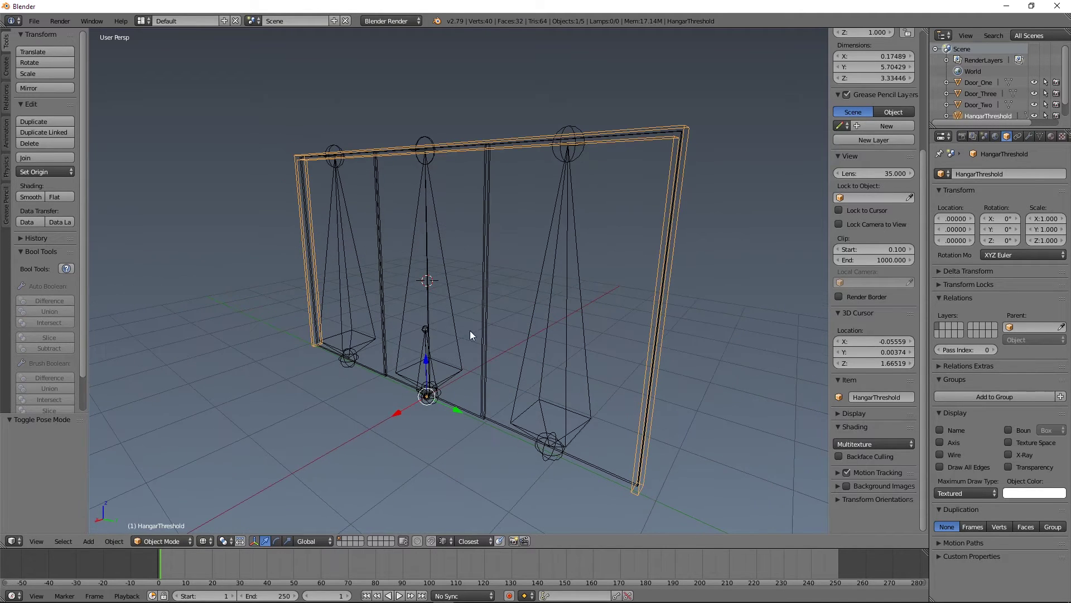
Step: In Edit Mode, select SK_DoorTwo, SK_DoorThree, SK_DoorOne, then SK_Root, and parent them with Keep Offset
{"action": "right_click", "coordinate": [419, 360]}
{"action": "key", "text": "Tab"}
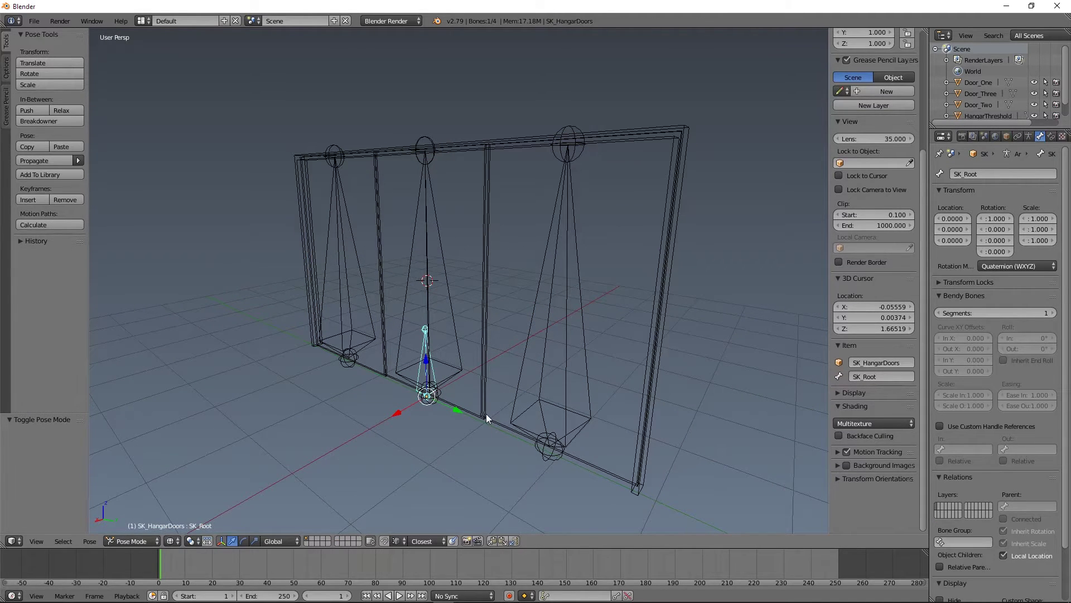
{"action": "right_click", "coordinate": [408, 288]}
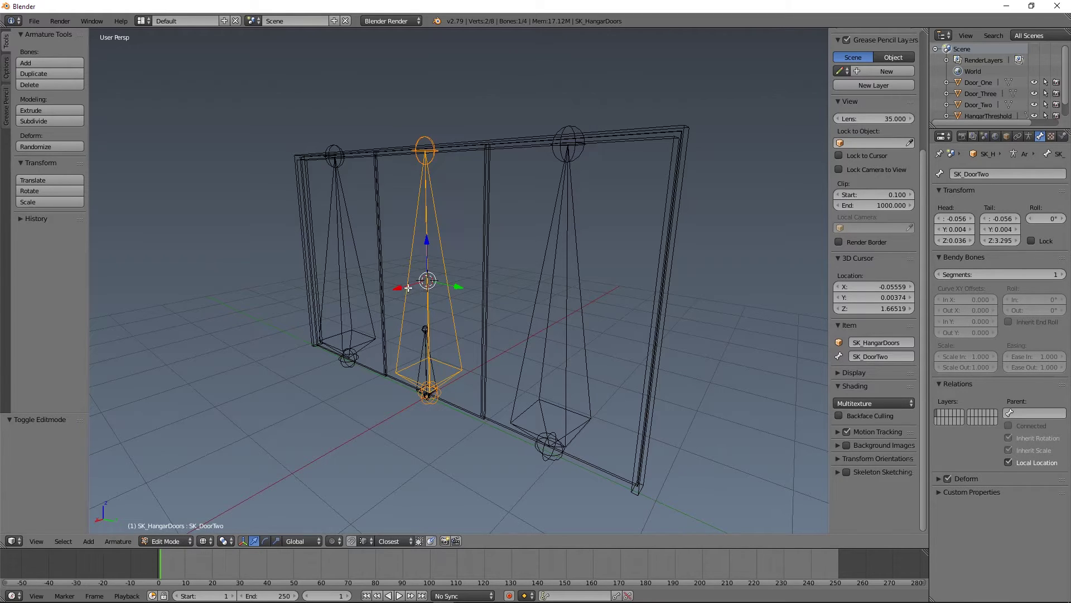
{"action": "right_click", "coordinate": [350, 251], "text": "shift"}
{"action": "right_click", "coordinate": [571, 233], "text": "shift"}
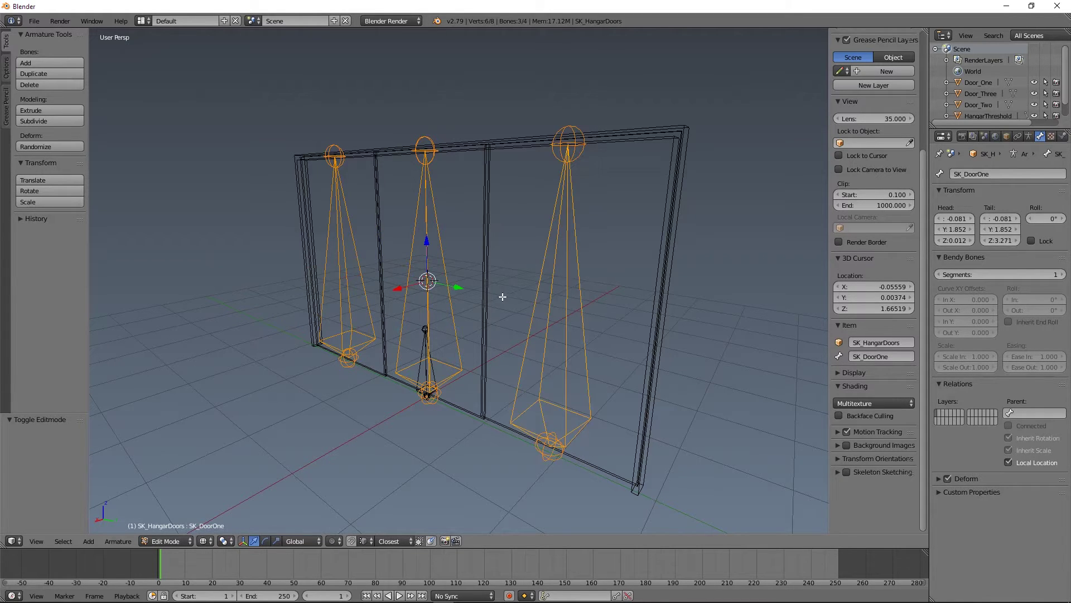
{"action": "right_click", "coordinate": [421, 348], "text": "shift"}
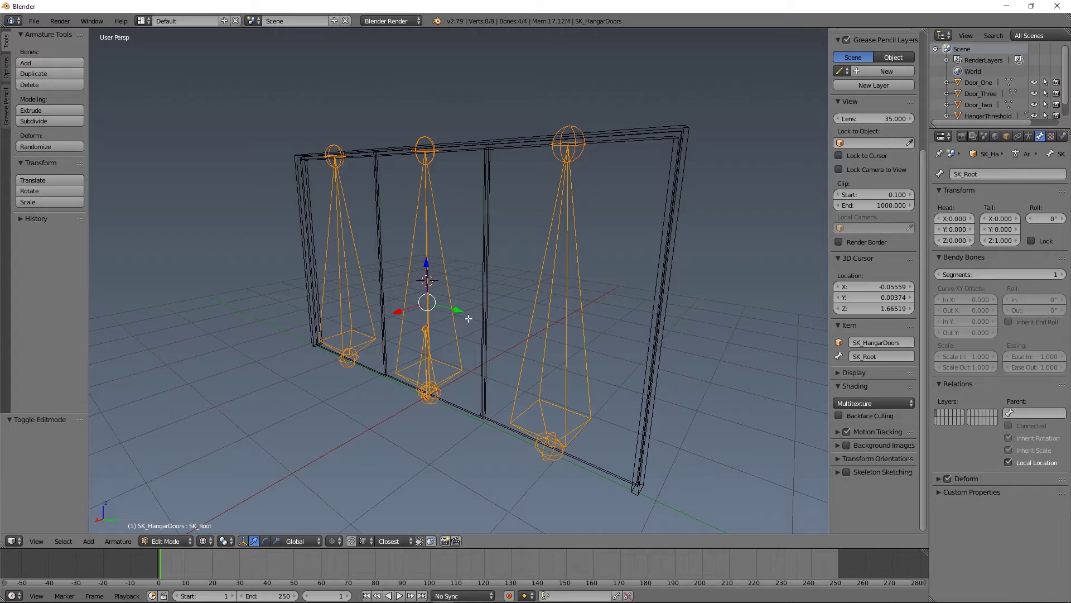
{"action": "middle_click_drag", "start_coordinate": [445, 353], "coordinate": [427, 376]}
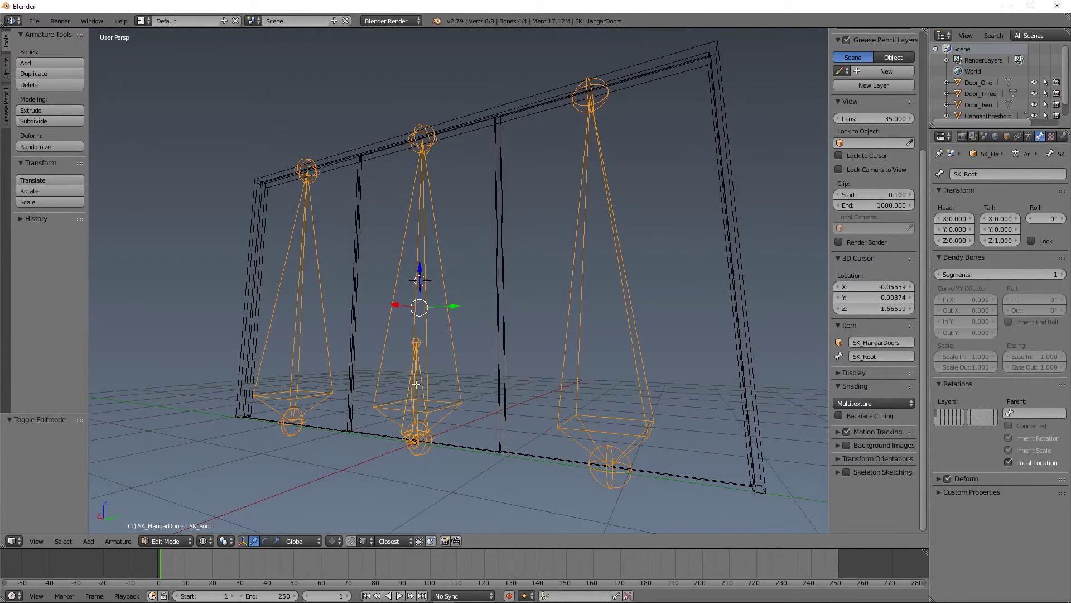
{"action": "middle_click_drag", "start_coordinate": [519, 325], "coordinate": [515, 365]}
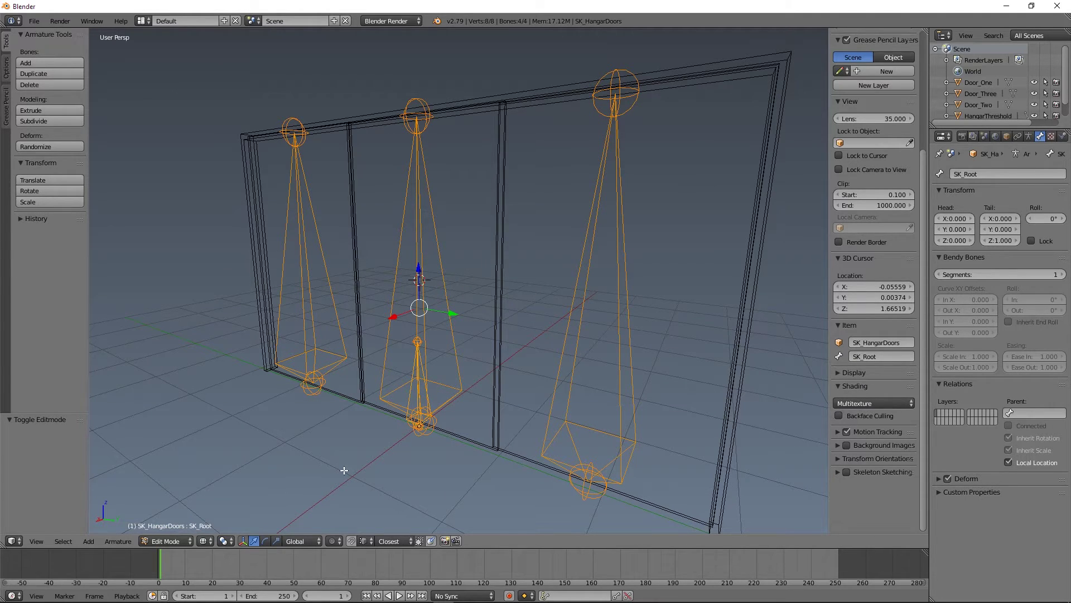
{"action": "key", "text": "ctrl+p"}
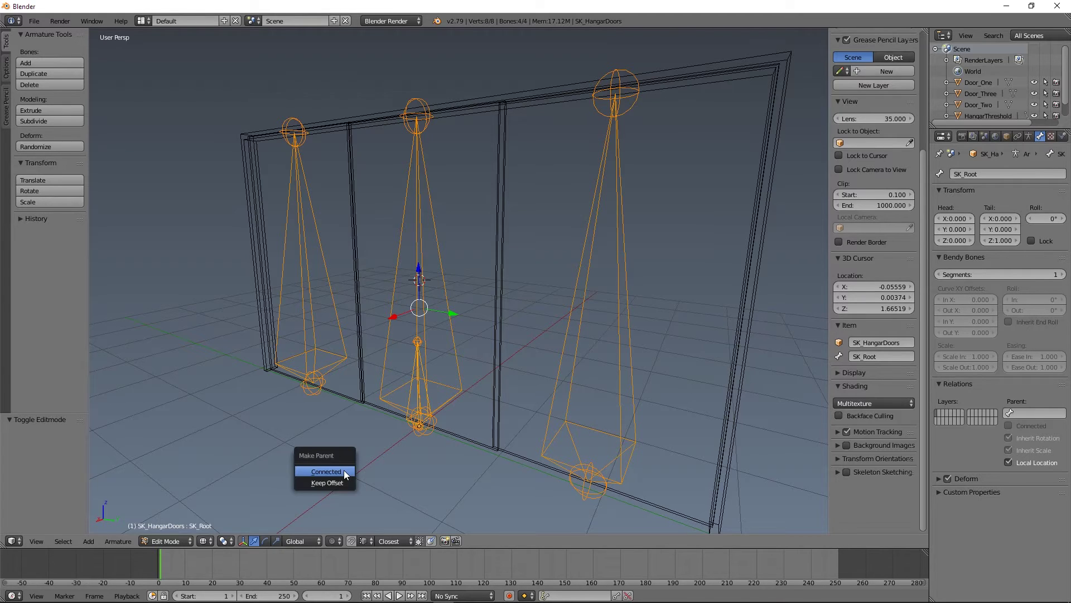
{"action": "left_click", "coordinate": [337, 481]}
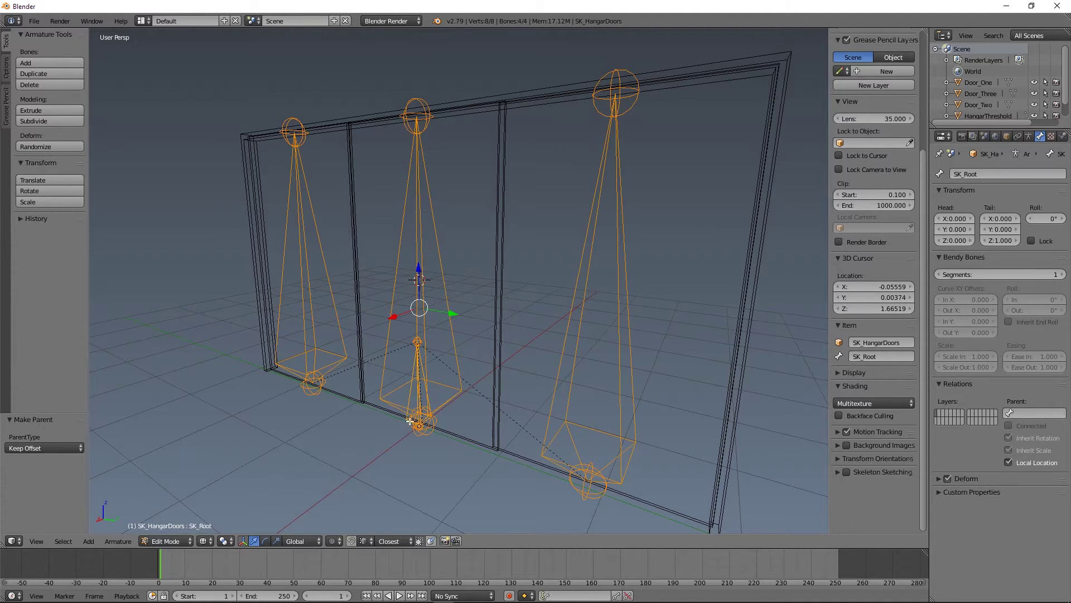
{"action": "key", "text": "ctrl+Tab"}
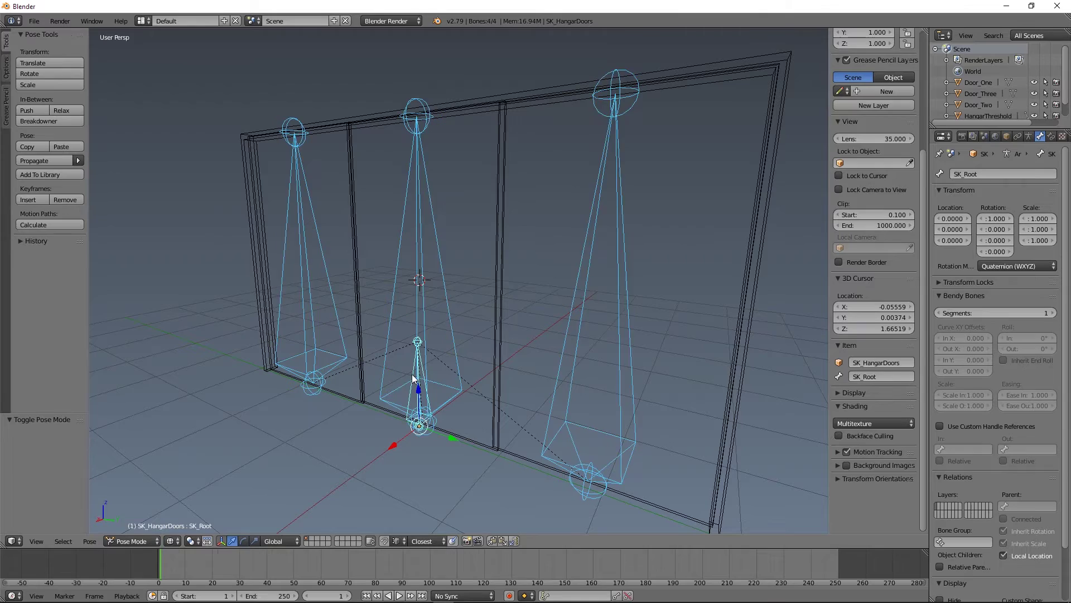
{"action": "right_click", "coordinate": [418, 428]}
{"action": "key", "text": "g"}
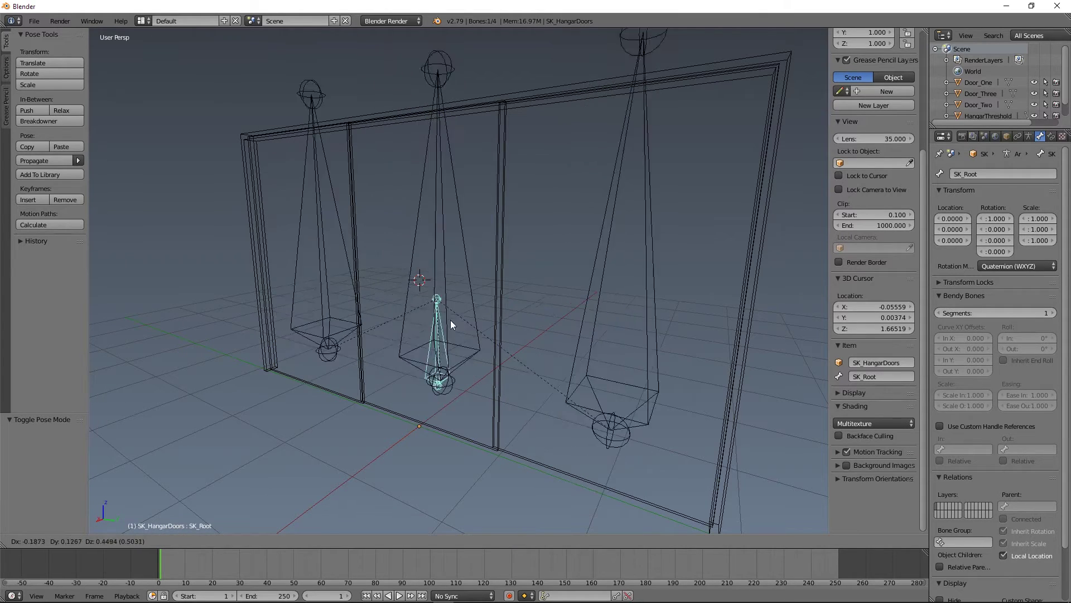
{"action": "key", "text": "Escape"}
{"action": "right_click", "coordinate": [571, 323]}
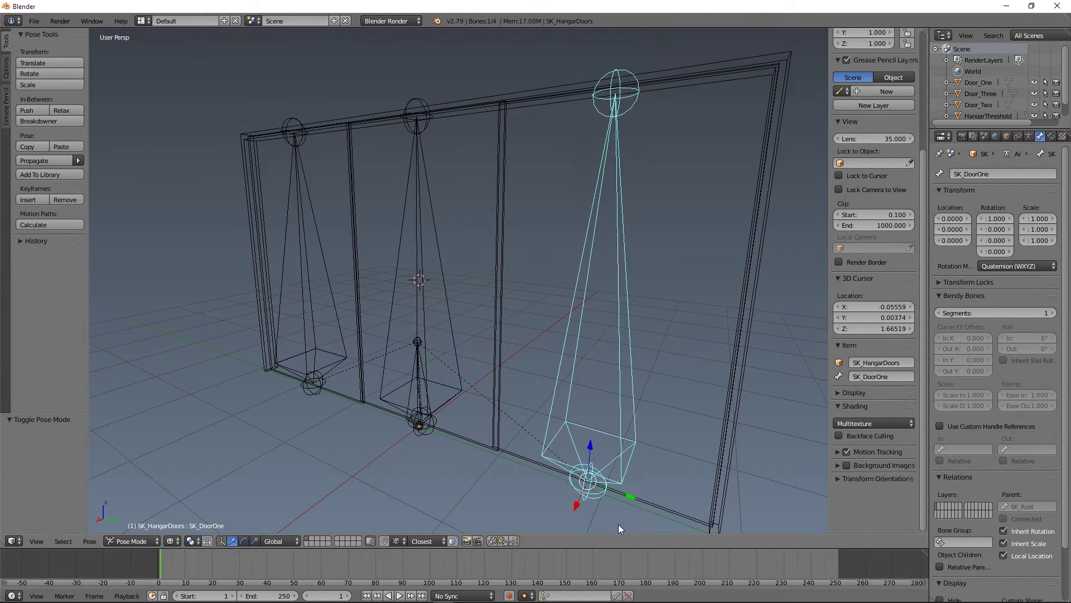
{"action": "left_click_drag", "start_coordinate": [626, 489], "coordinate": [540, 474]}
{"action": "right_click", "coordinate": [421, 389]}
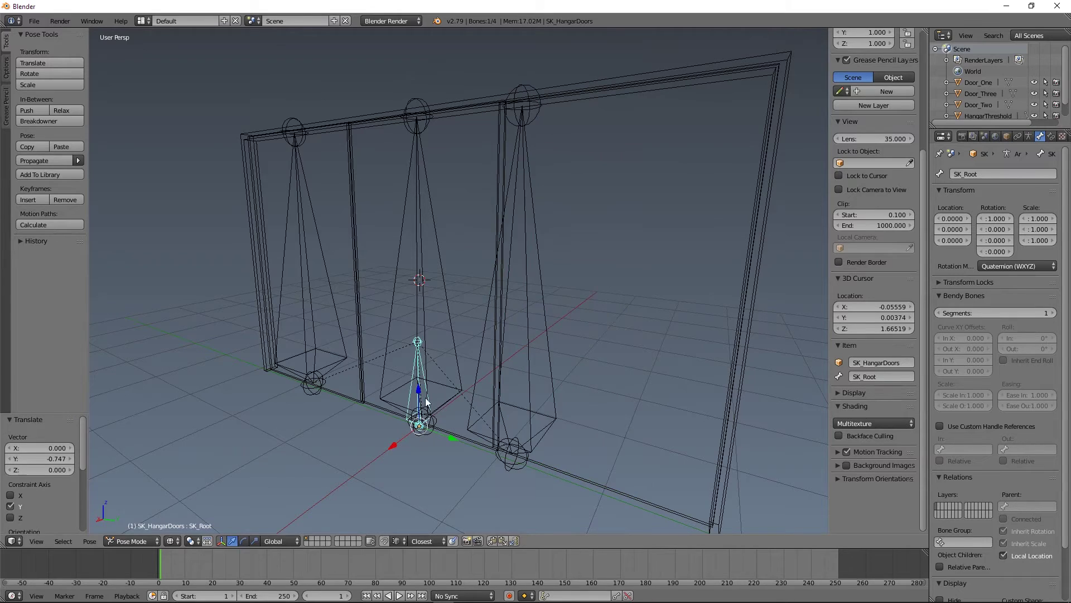
{"action": "key", "text": "g"}
{"action": "key", "text": "Escape"}
{"action": "right_click", "coordinate": [544, 373]}
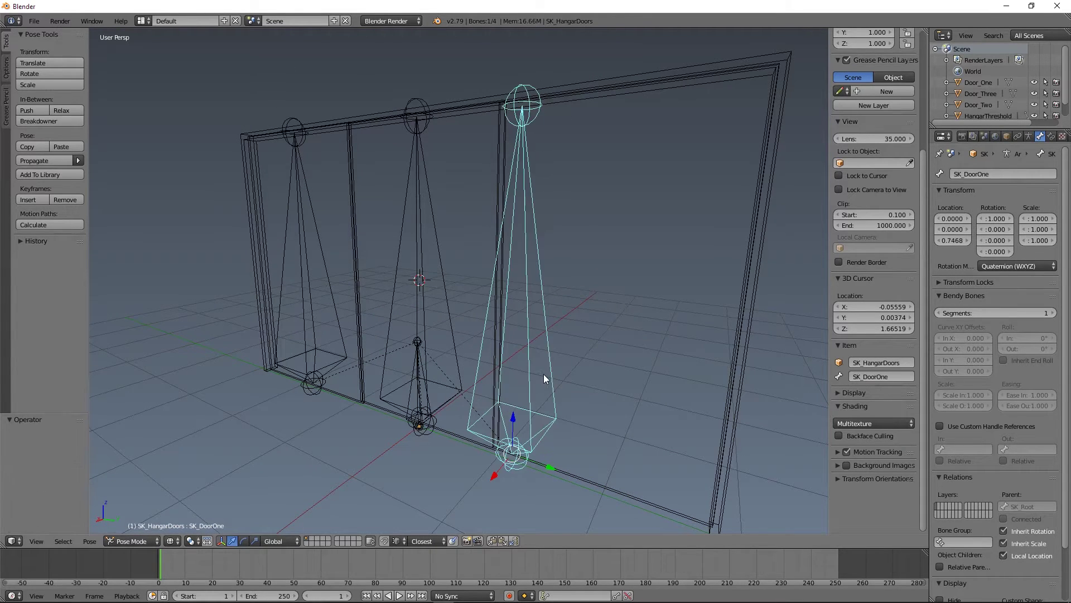
{"action": "key", "text": "alt+g"}
{"action": "middle_click_drag", "start_coordinate": [643, 300], "coordinate": [606, 277]}
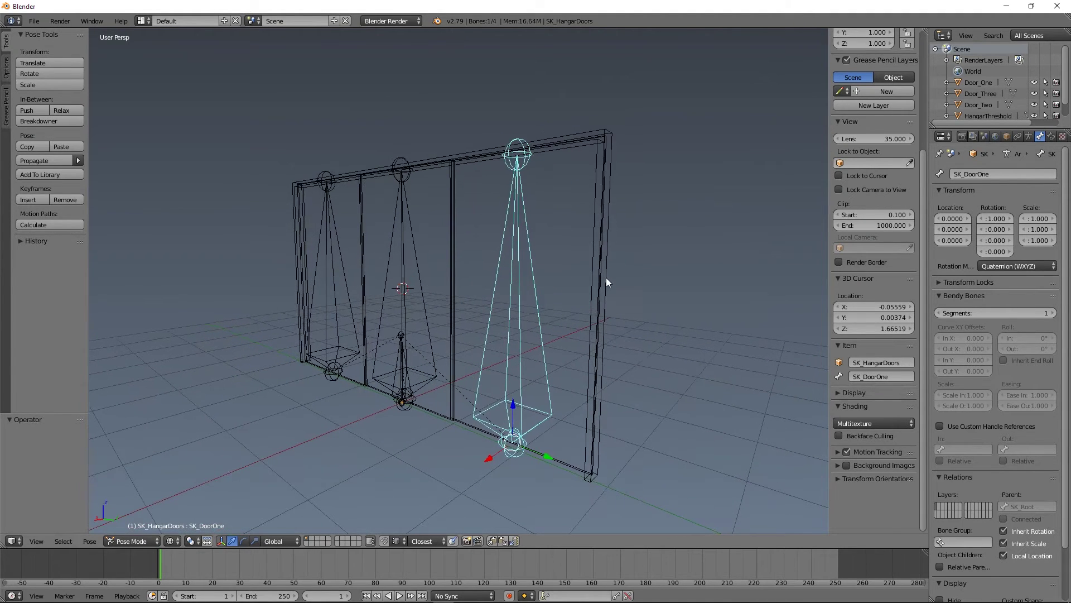
Step: Select the HangarThreshold frame, then only the SK_Root bone in Pose Mode
{"action": "key", "text": "ctrl+Tab"}
{"action": "right_click", "coordinate": [605, 277]}
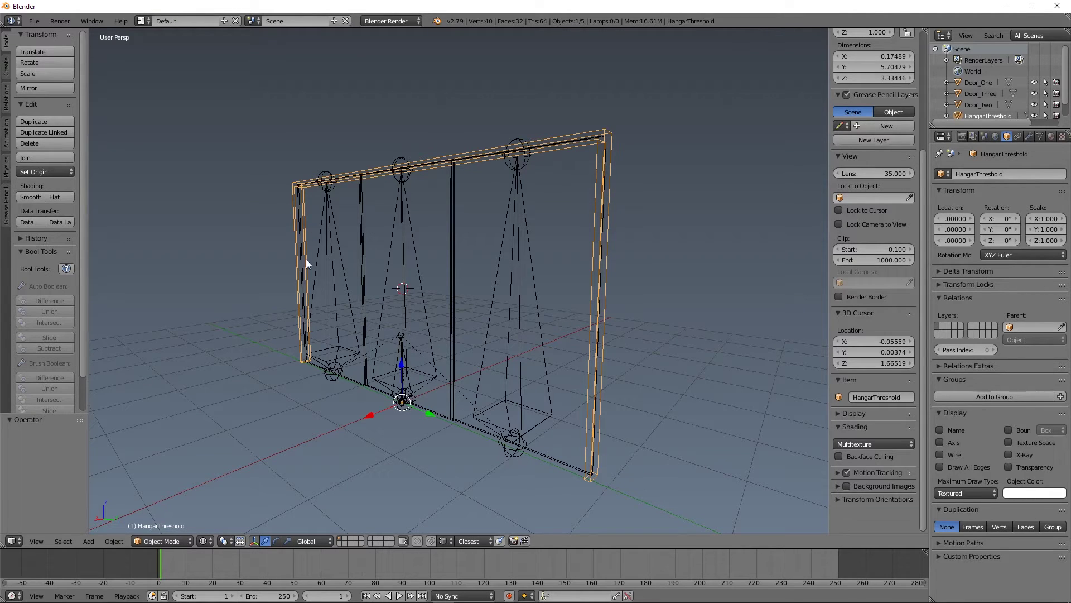
{"action": "right_click", "coordinate": [397, 353]}
{"action": "key", "text": "ctrl+Tab"}
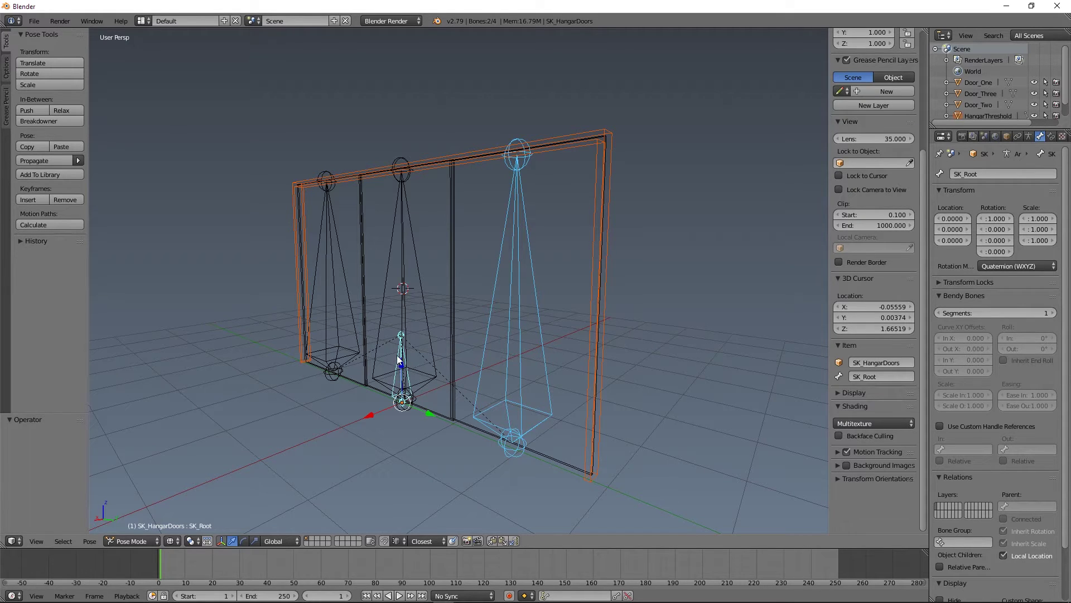
{"action": "right_click", "coordinate": [396, 353]}
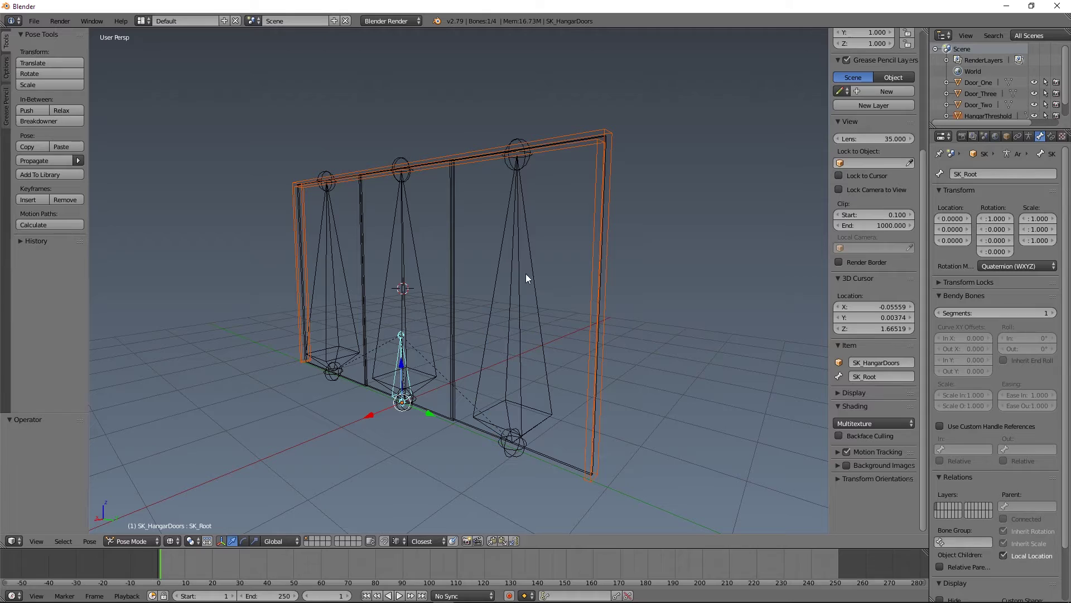
{"action": "right_click", "coordinate": [327, 284]}
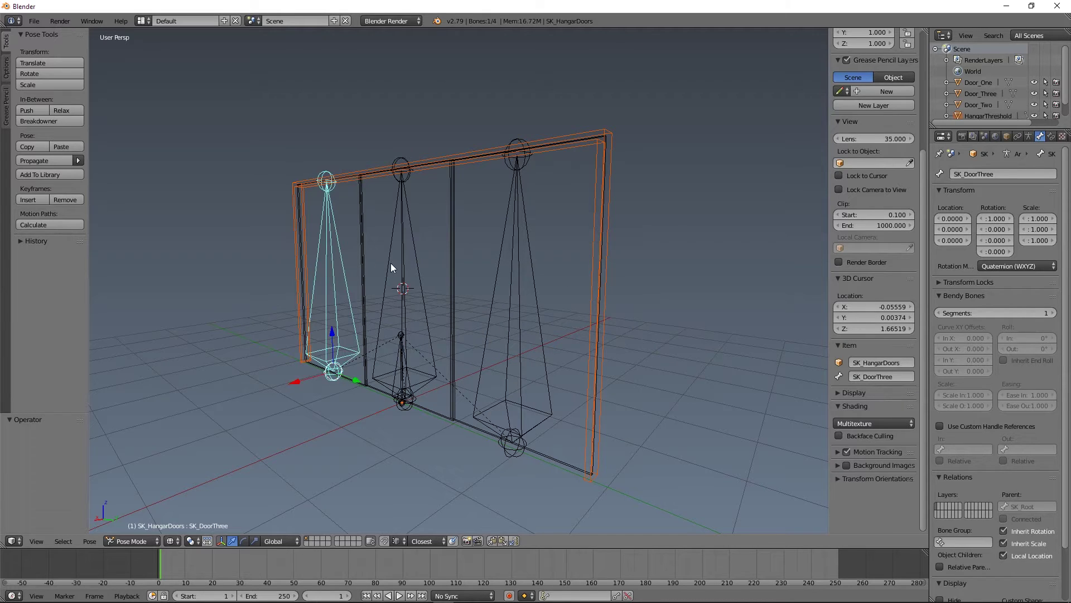
{"action": "right_click", "coordinate": [398, 235], "text": "shift"}
{"action": "right_click", "coordinate": [471, 313], "text": "shift"}
{"action": "right_click", "coordinate": [400, 367], "text": "shift"}
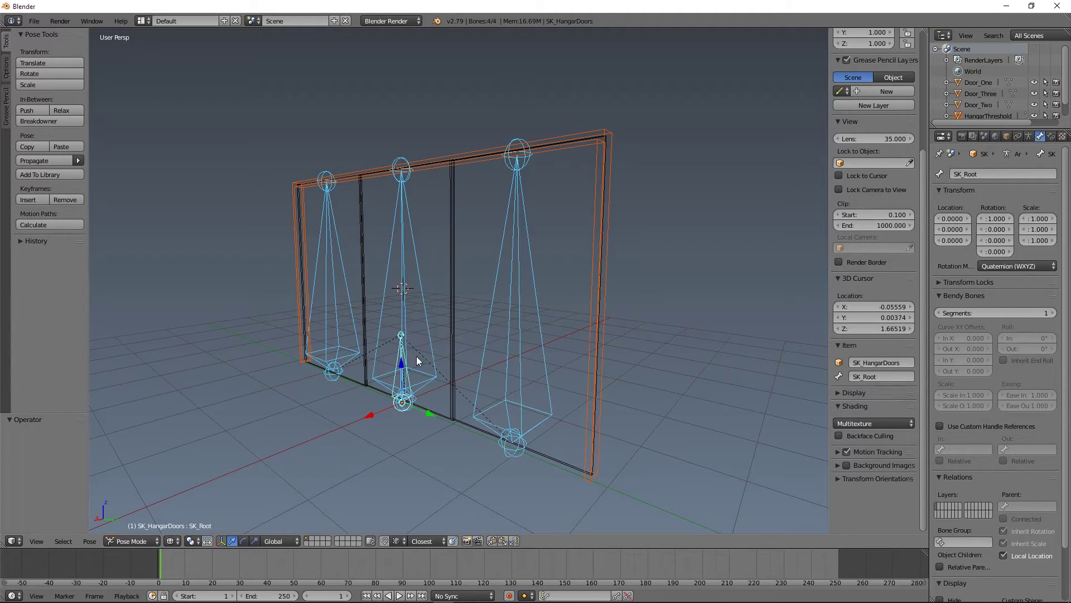
{"action": "right_click", "coordinate": [401, 361]}
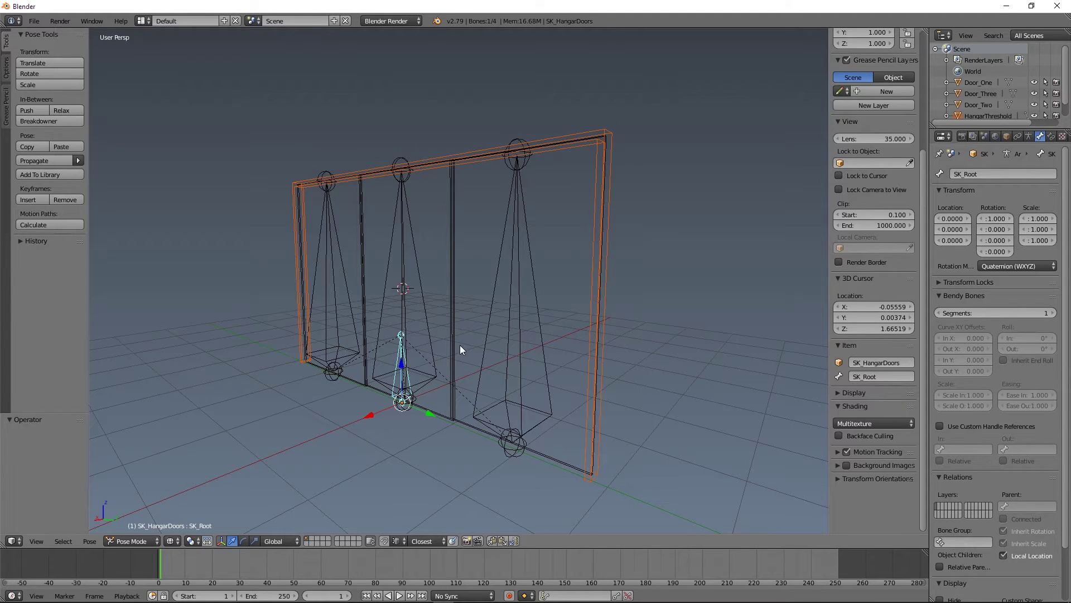
Step: Bone-parent the frame to SK_Root and test-move the root, cancelling the move
{"action": "key", "text": "ctrl+p"}
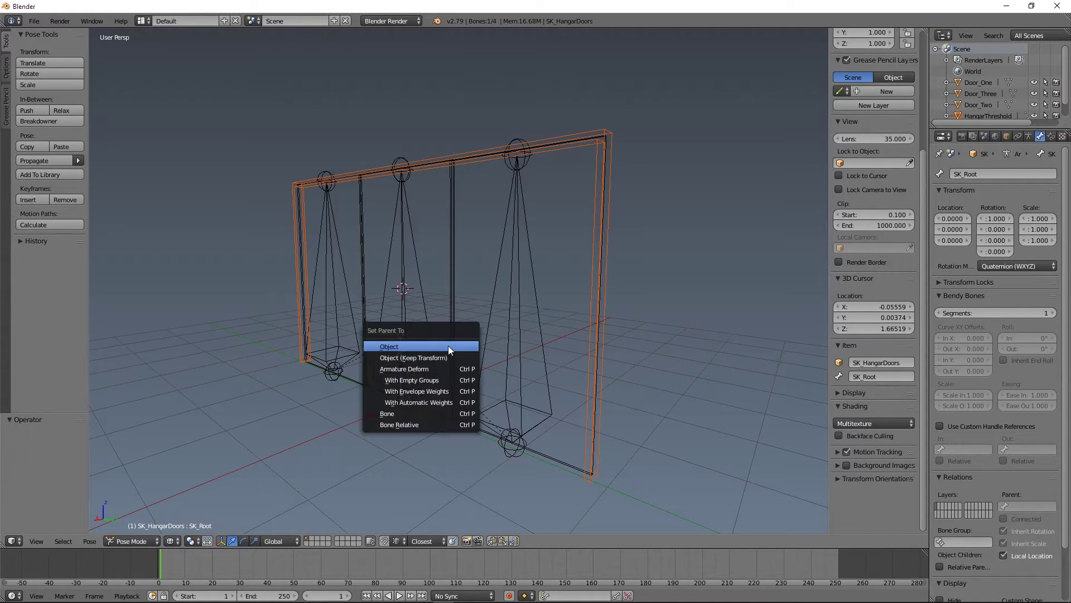
{"action": "left_click", "coordinate": [402, 415]}
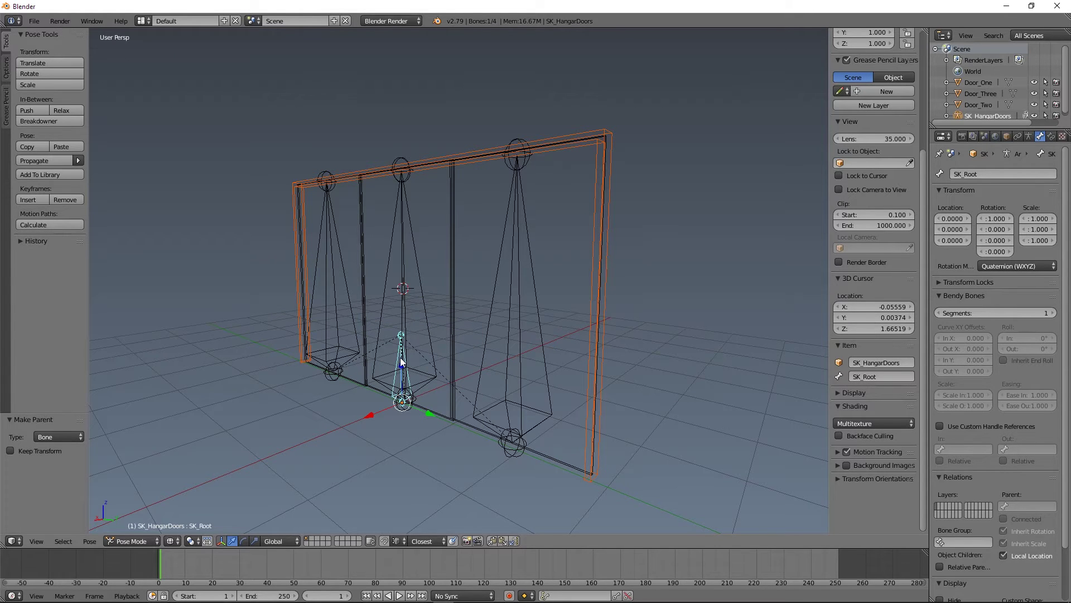
{"action": "key", "text": "g"}
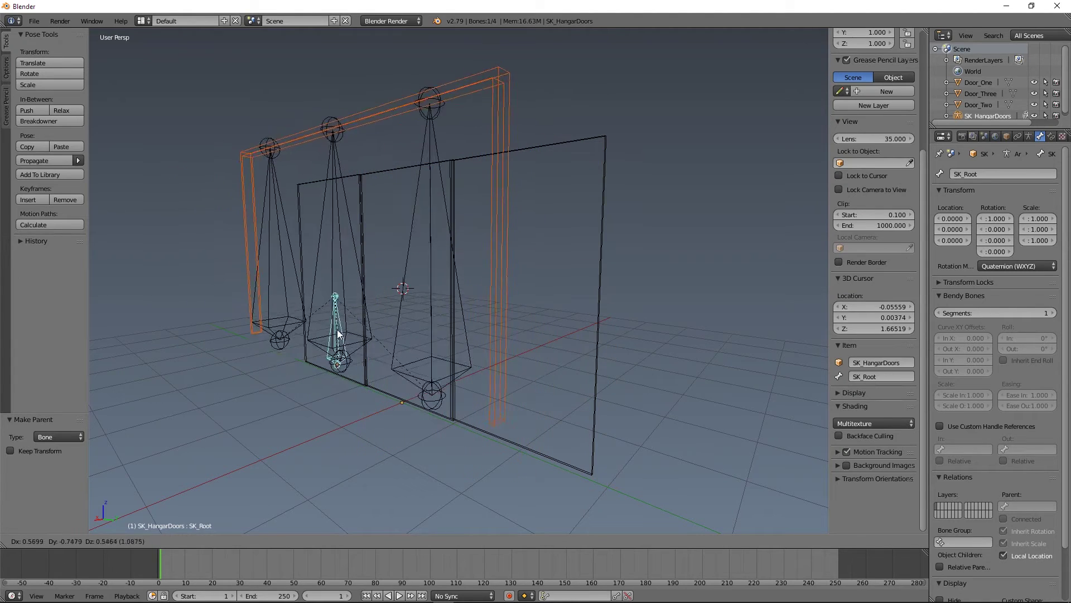
{"action": "key", "text": "Escape"}
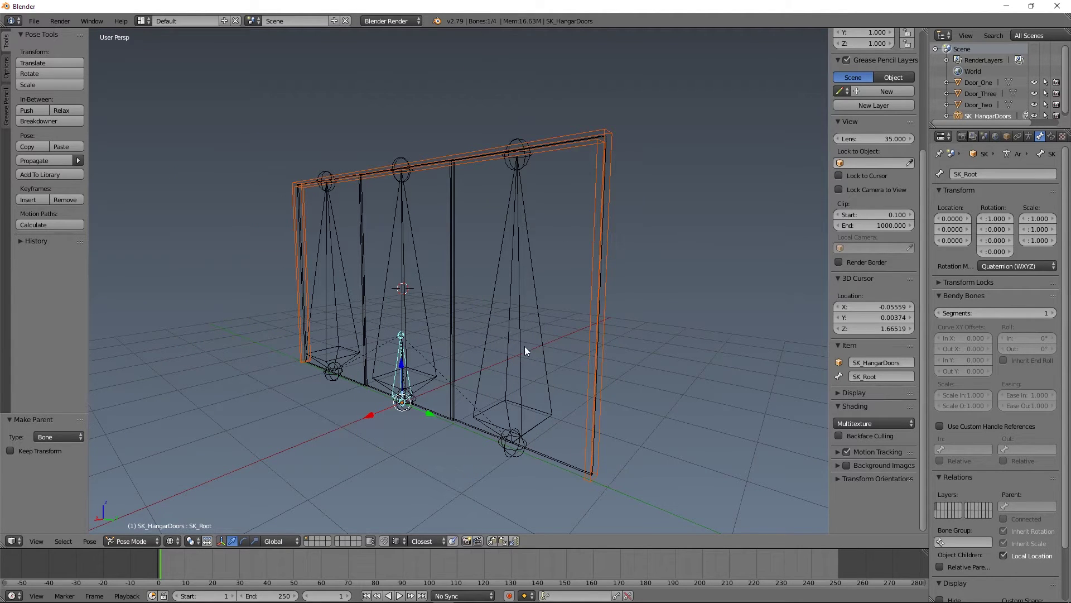
Step: Bone-parent the right door Door_One to the SK_DoorOne bone
{"action": "right_click", "coordinate": [517, 358]}
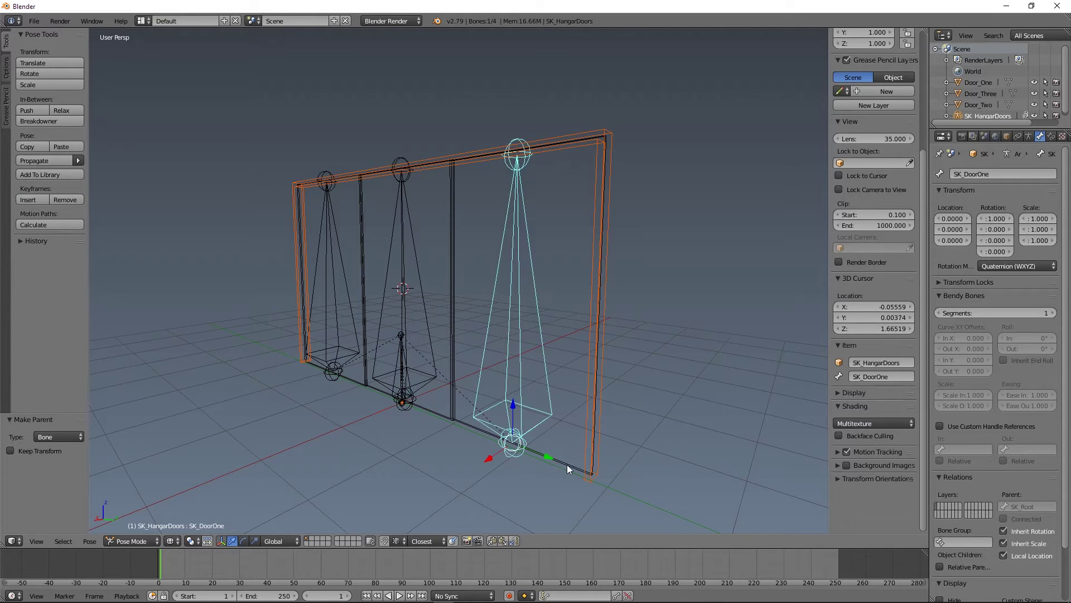
{"action": "key", "text": "ctrl+Tab"}
{"action": "key", "text": "ctrl+Tab"}
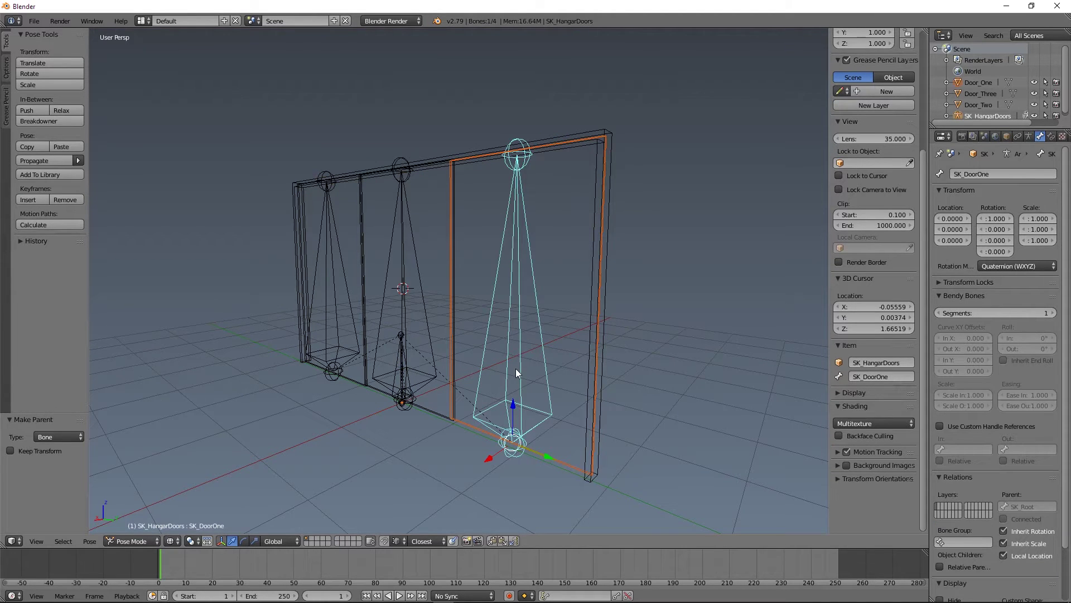
{"action": "key", "text": "ctrl+p"}
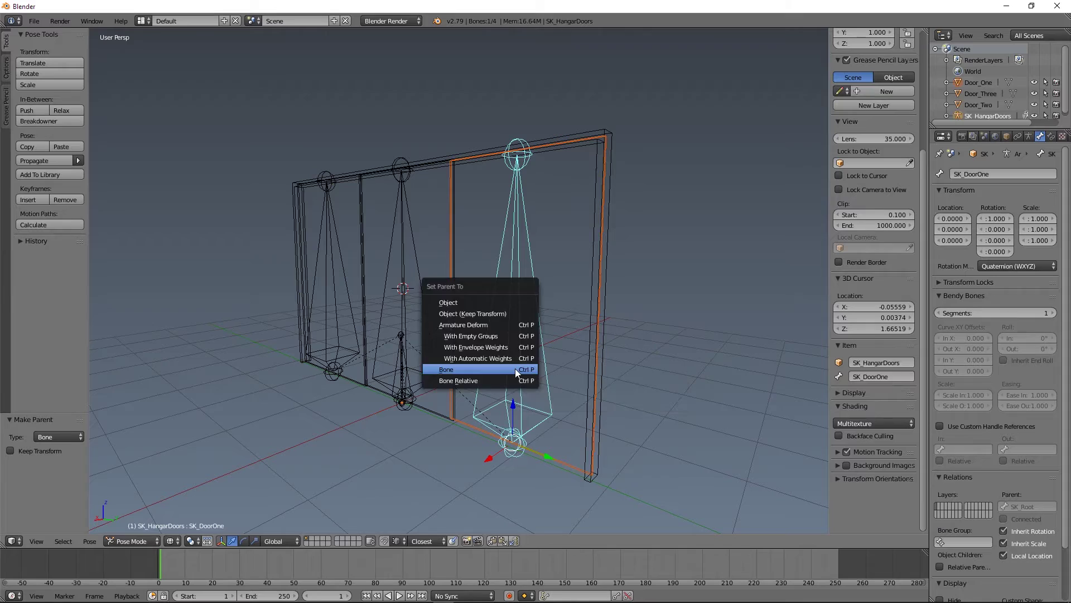
{"action": "left_click", "coordinate": [515, 368]}
Step: Bone-parent the middle door Door_Two to the SK_DoorTwo bone
{"action": "key", "text": "ctrl+Tab"}
{"action": "right_click", "coordinate": [439, 411]}
{"action": "right_click", "coordinate": [413, 264], "text": "shift"}
{"action": "key", "text": "ctrl+Tab"}
{"action": "right_click", "coordinate": [413, 264], "text": "shift"}
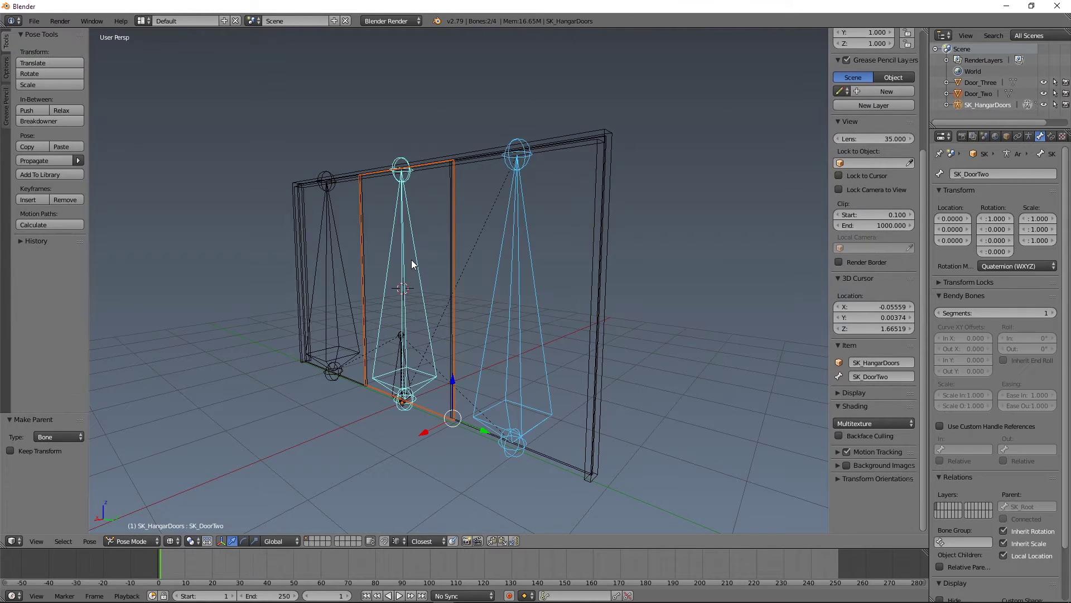
{"action": "right_click", "coordinate": [411, 260]}
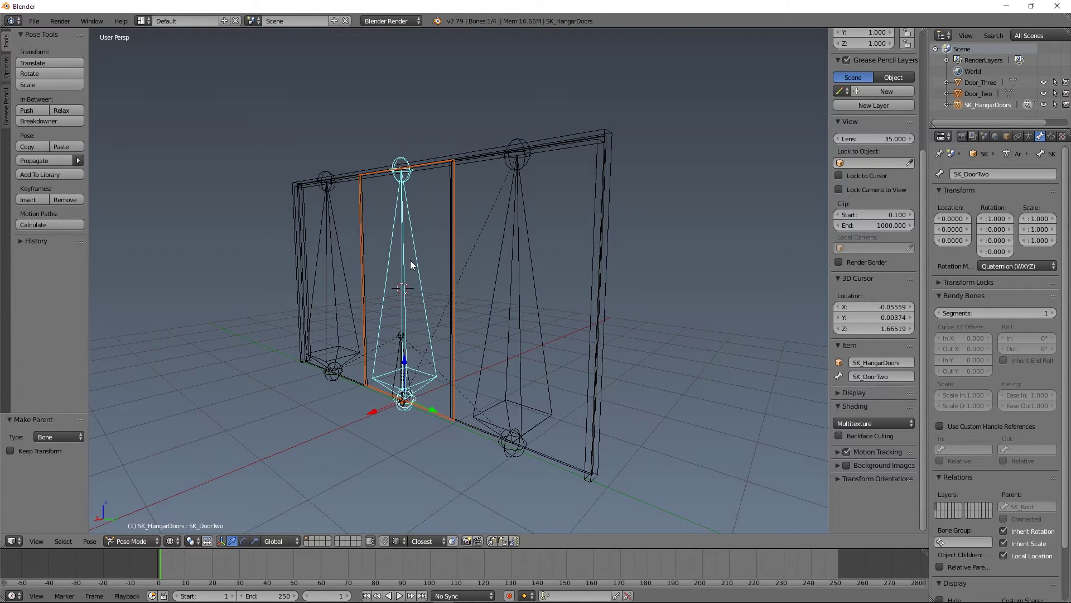
{"action": "key", "text": "ctrl+p"}
{"action": "left_click", "coordinate": [410, 259]}
Step: Bone-parent the left door Door_Three to the SK_DoorThree bone
{"action": "right_click", "coordinate": [344, 383]}
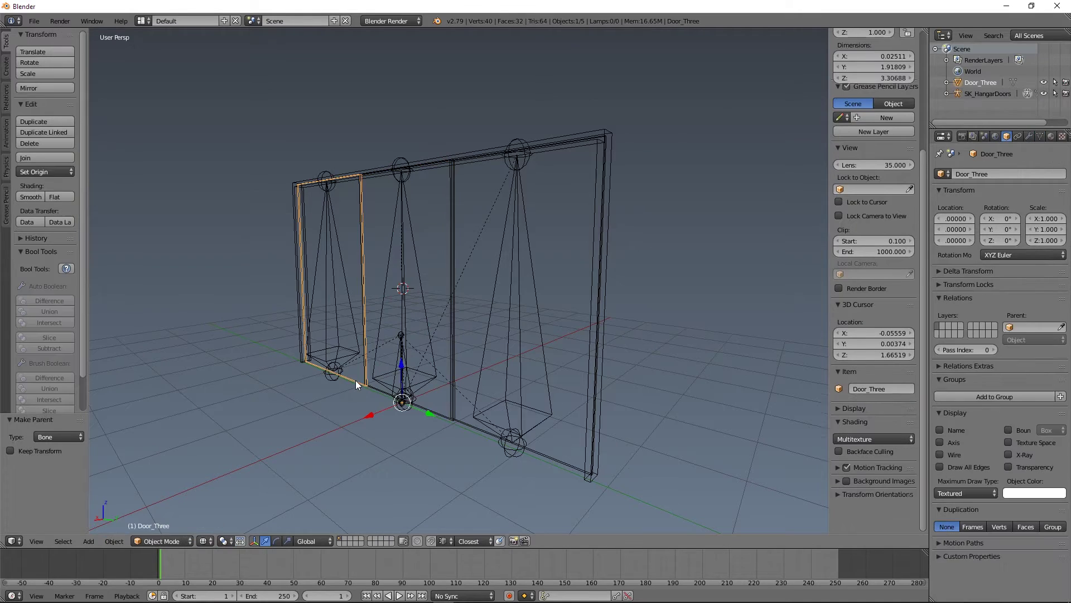
{"action": "right_click", "coordinate": [346, 265], "text": "shift"}
{"action": "right_click", "coordinate": [337, 265]}
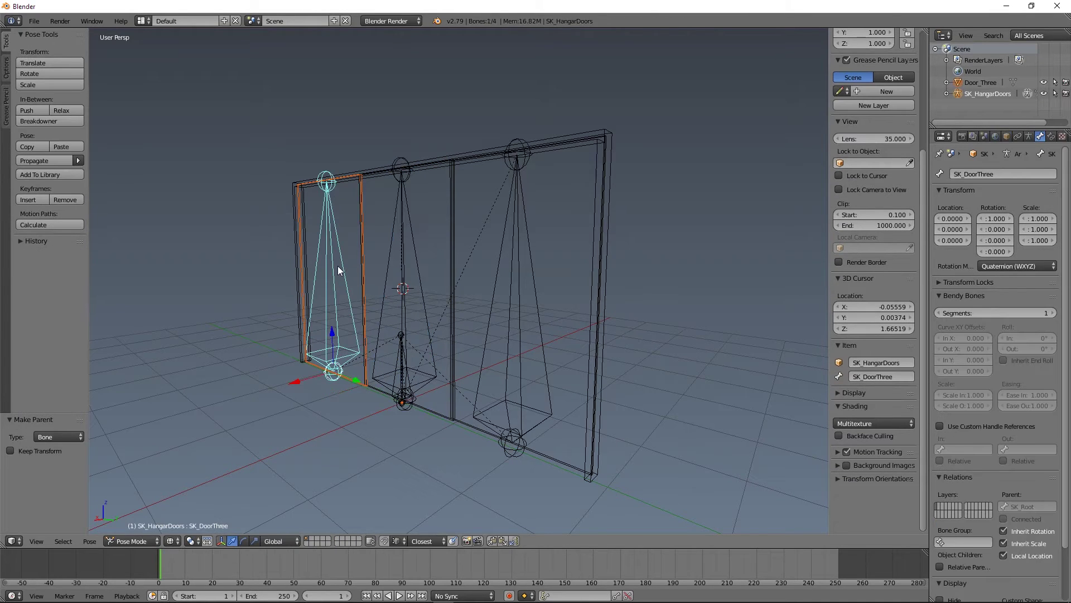
{"action": "key", "text": "ctrl+p"}
{"action": "left_click", "coordinate": [332, 269]}
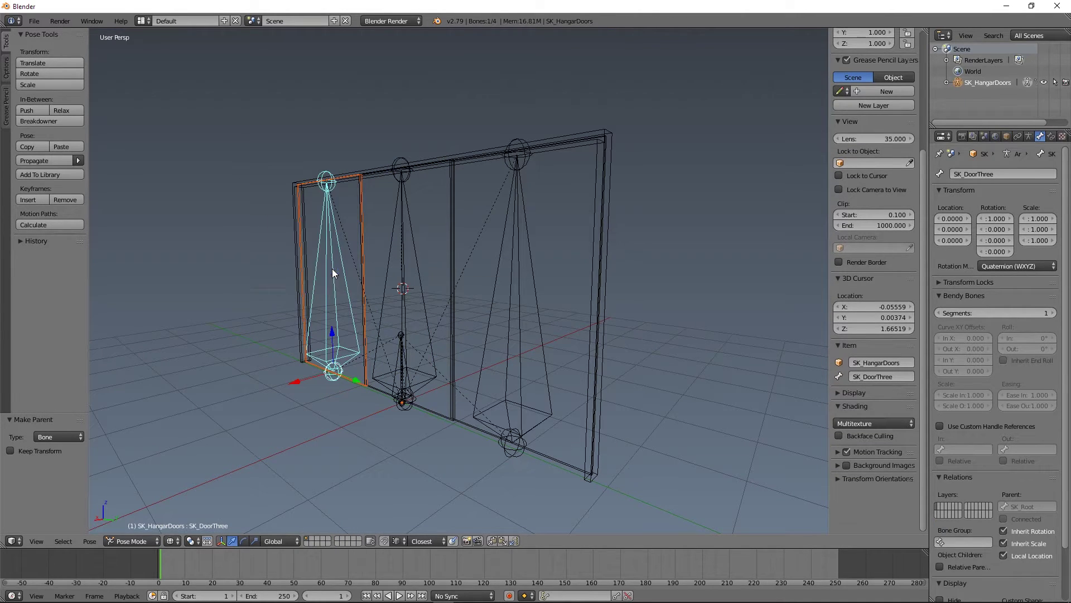
{"action": "right_click", "coordinate": [495, 353]}
Step: Test-slide the right and middle doors along Y and switch to solid shading
{"action": "middle_click_drag", "start_coordinate": [501, 344], "coordinate": [555, 471]}
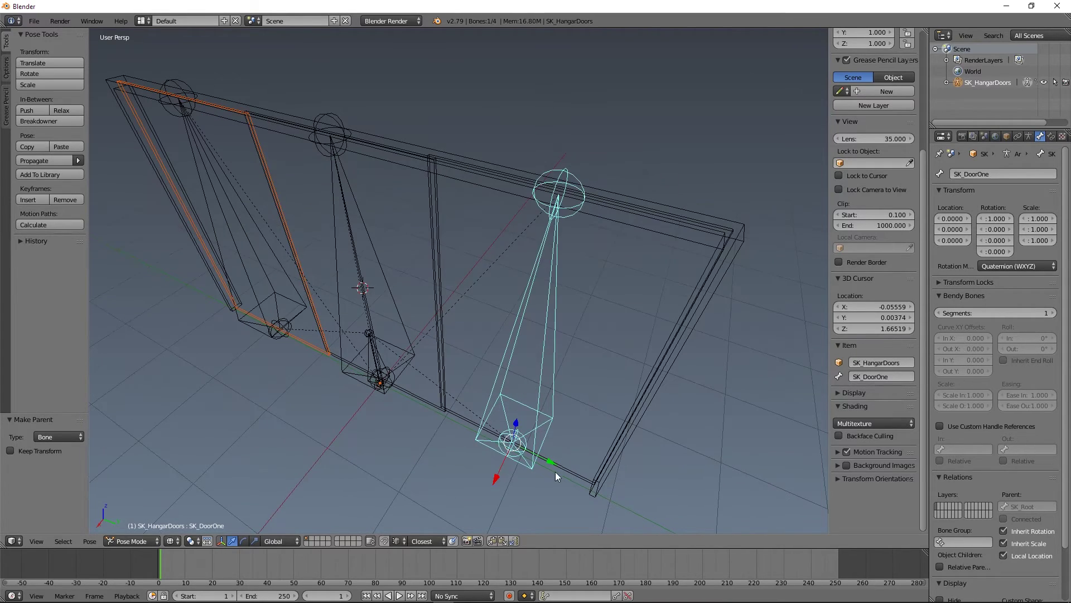
{"action": "left_click_drag", "start_coordinate": [555, 470], "coordinate": [463, 423]}
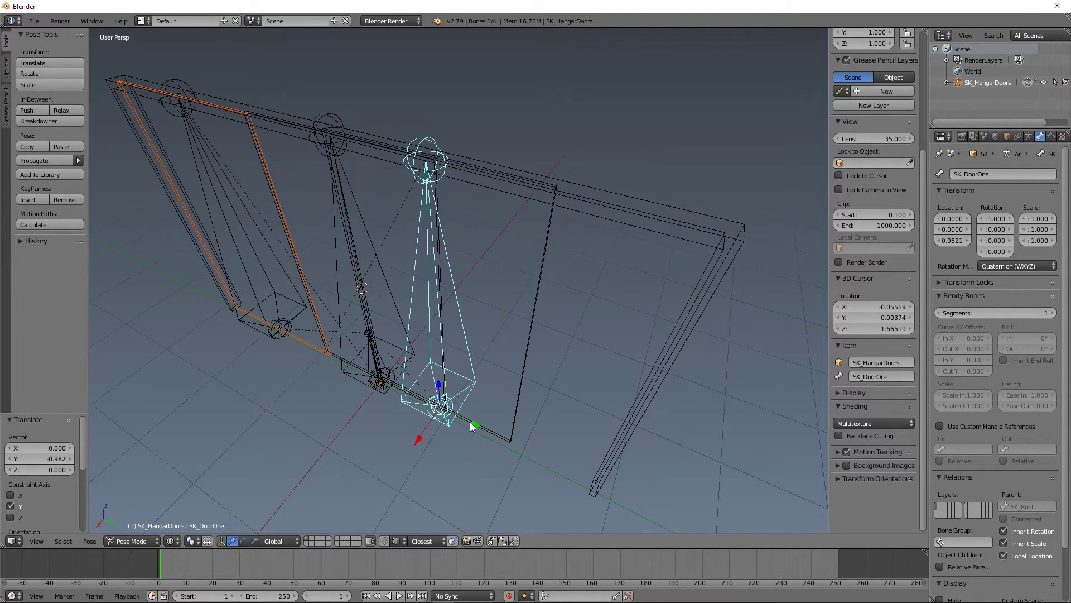
{"action": "key", "text": "z"}
{"action": "middle_click_drag", "start_coordinate": [491, 421], "coordinate": [493, 373]}
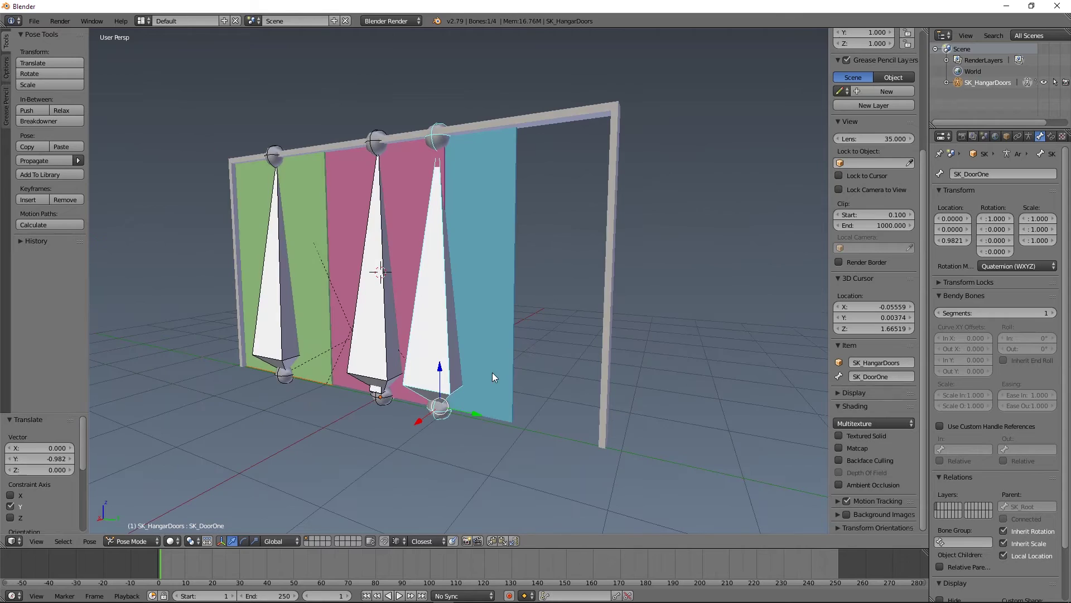
{"action": "right_click", "coordinate": [389, 337]}
{"action": "left_click_drag", "start_coordinate": [419, 404], "coordinate": [373, 394]}
{"action": "right_click", "coordinate": [373, 395]}
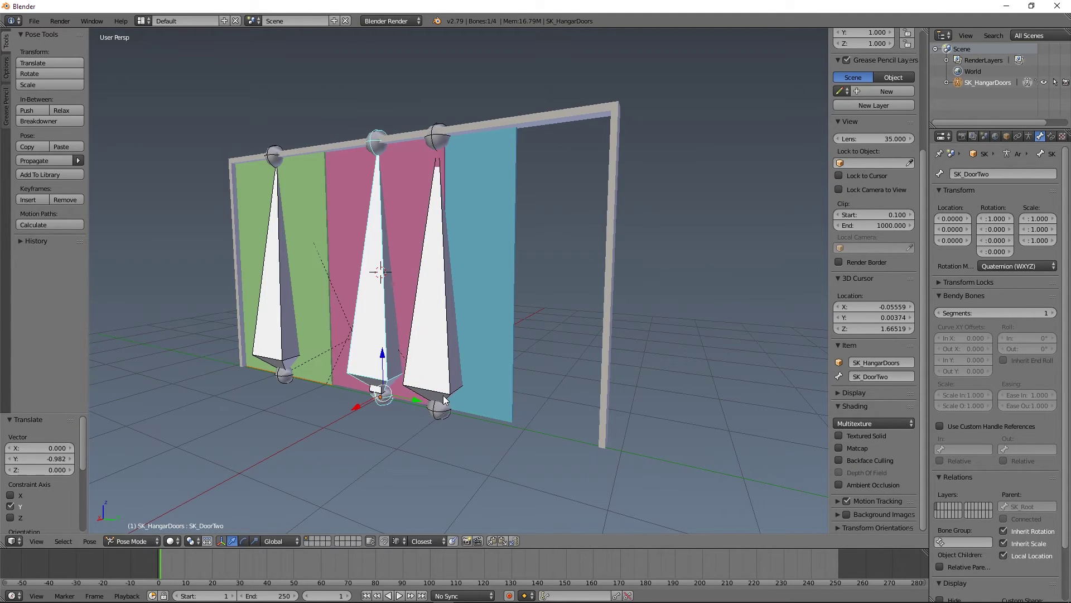
Step: Clear SK_DoorOne's rotation and location so the right door returns to rest
{"action": "right_click", "coordinate": [450, 397]}
{"action": "key", "text": "alt+r"}
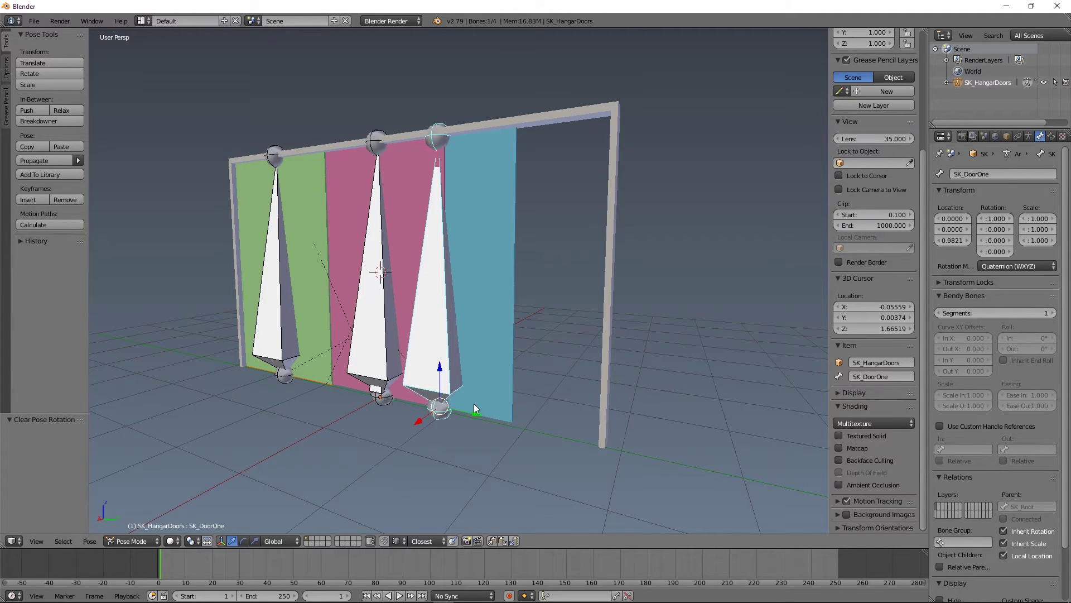
{"action": "key", "text": "alt+g"}
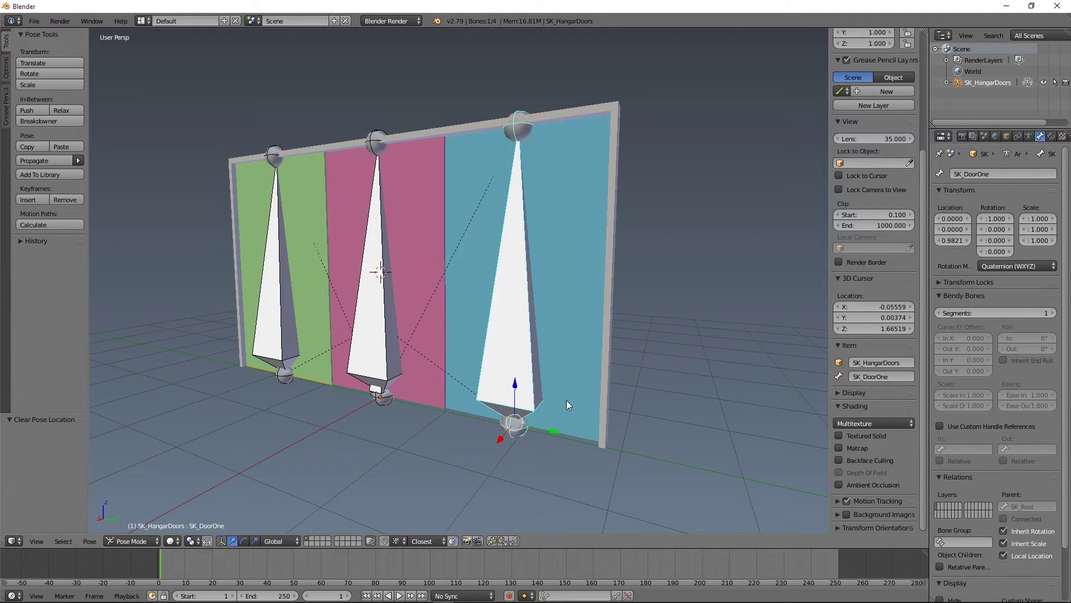
{"action": "mouse_move", "coordinate": [555, 418]}
{"action": "middle_mouse_down"}
{"action": "mouse_move", "coordinate": [530, 423]}
{"action": "mouse_move", "coordinate": [587, 427]}
{"action": "mouse_move", "coordinate": [573, 425]}
{"action": "mouse_move", "coordinate": [574, 437]}
{"action": "mouse_move", "coordinate": [565, 417]}
{"action": "mouse_move", "coordinate": [488, 371]}
{"action": "mouse_move", "coordinate": [527, 403]}
{"action": "mouse_move", "coordinate": [517, 376]}
{"action": "mouse_move", "coordinate": [564, 336]}
{"action": "mouse_move", "coordinate": [486, 355]}
{"action": "middle_mouse_up"}
{"action": "scroll", "coordinate": [527, 404], "scroll_direction": "up", "scroll_amount": 3}
Step: Save the rig with Save As under the name HangarDoor_DEMO.blend
{"action": "left_click", "coordinate": [34, 21]}
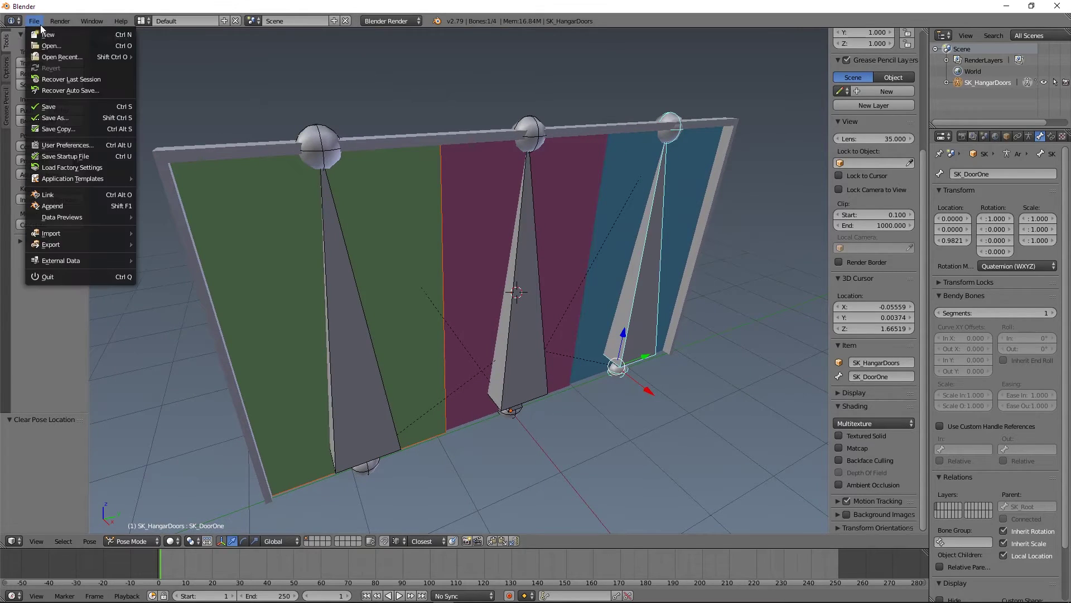
{"action": "left_click", "coordinate": [55, 117]}
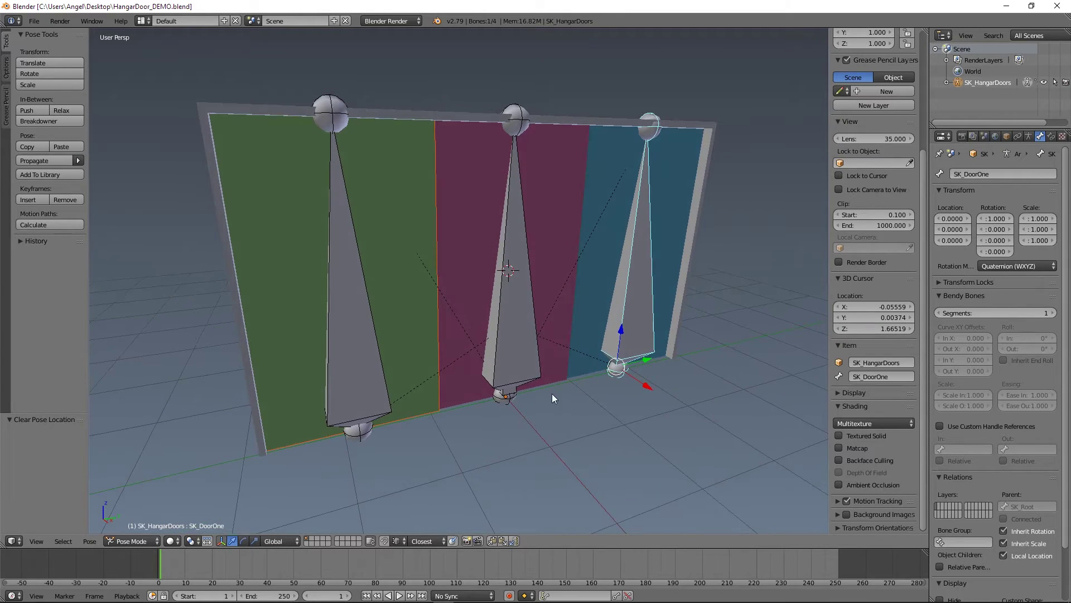
{"action": "middle_click_drag", "start_coordinate": [604, 440], "coordinate": [596, 451]}
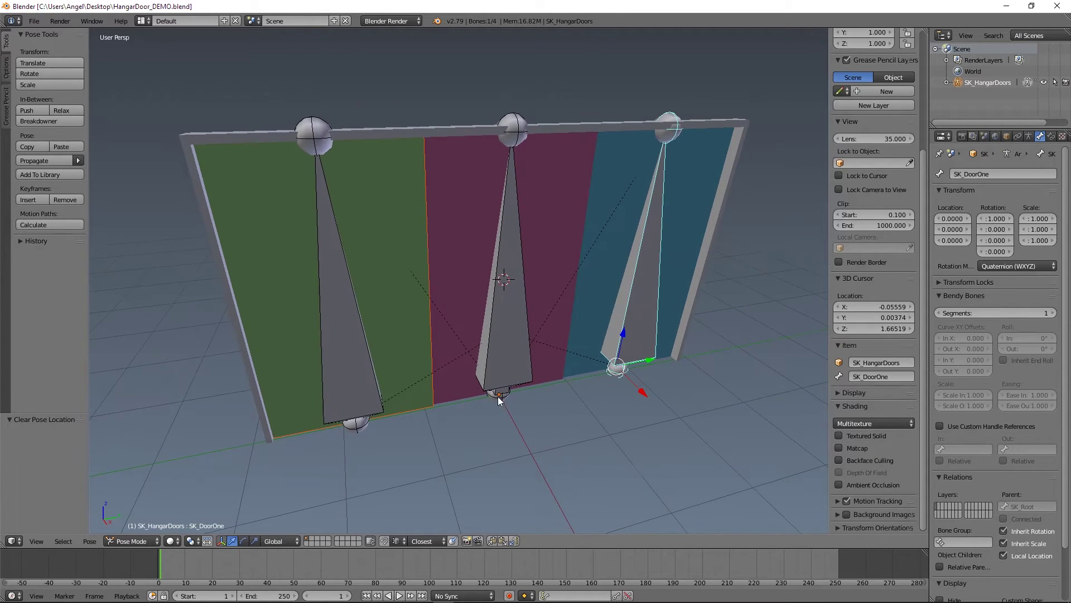
Step: Switch to the Animation layout and key LocRotScale on all four bones at frame 1
{"action": "left_click", "coordinate": [142, 21]}
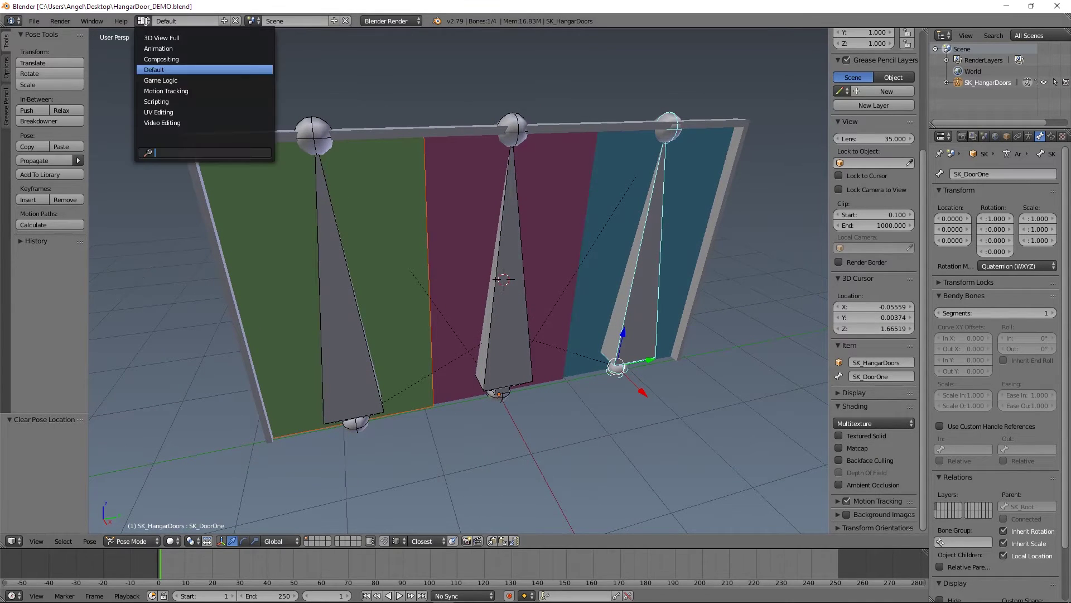
{"action": "left_click", "coordinate": [170, 49]}
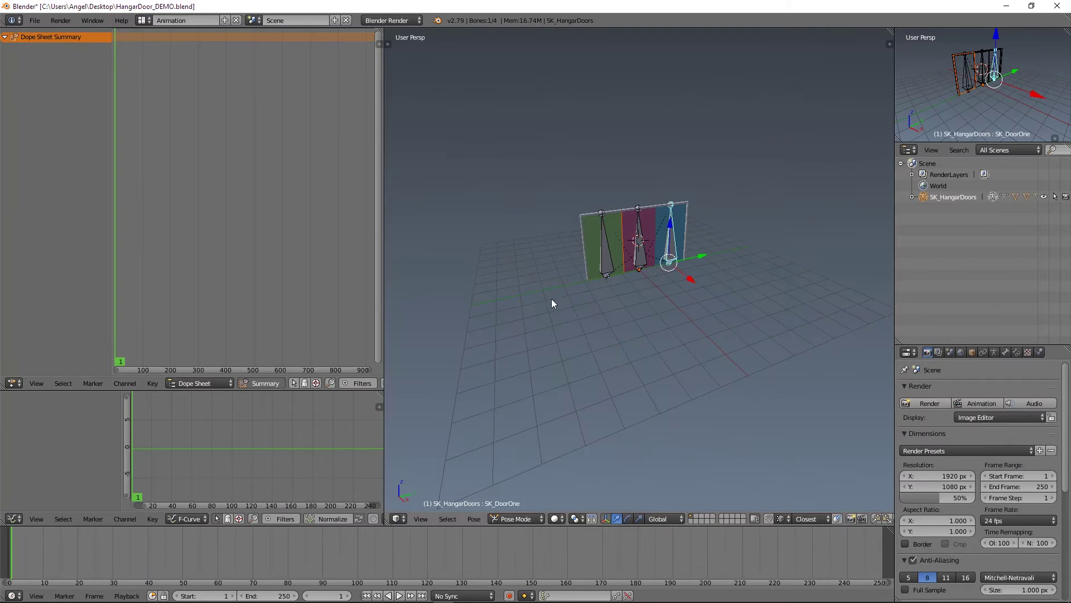
{"action": "scroll", "coordinate": [665, 252], "scroll_direction": "up", "scroll_amount": 5}
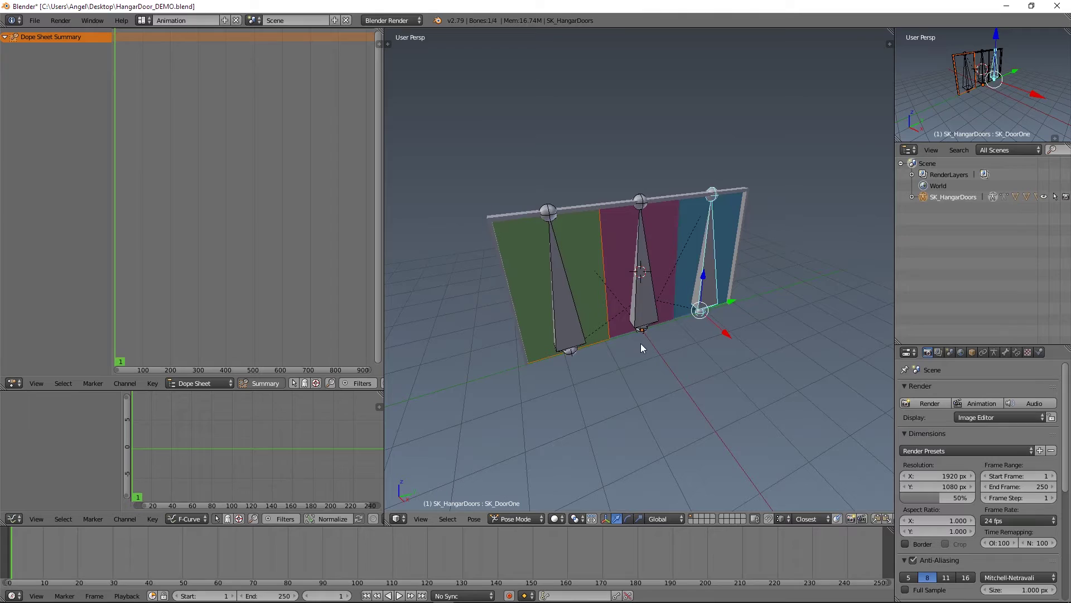
{"action": "key", "text": "a"}
{"action": "key", "text": "a"}
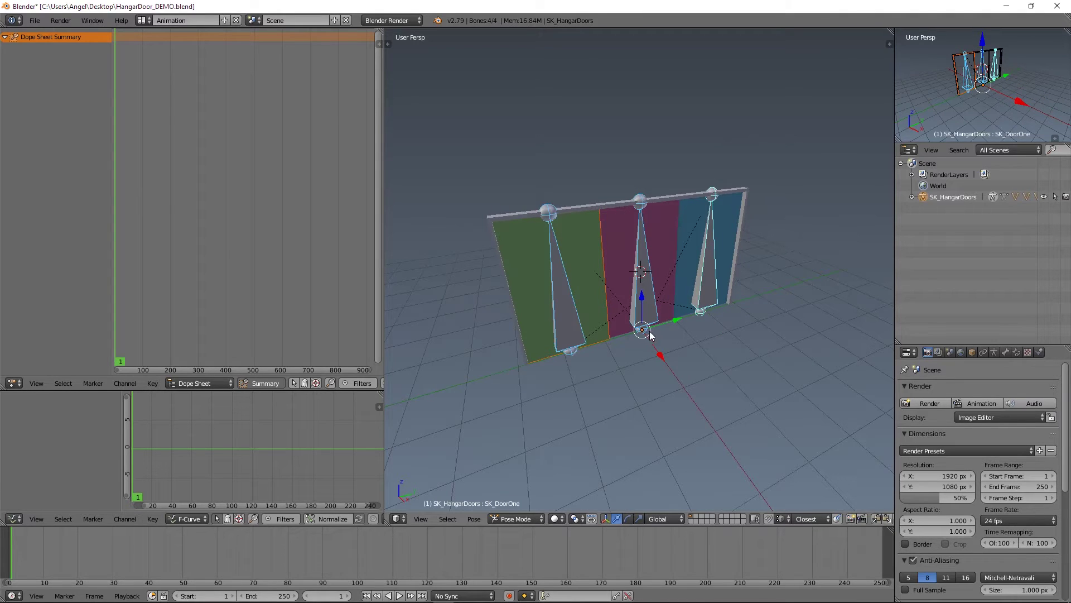
{"action": "key", "text": "i"}
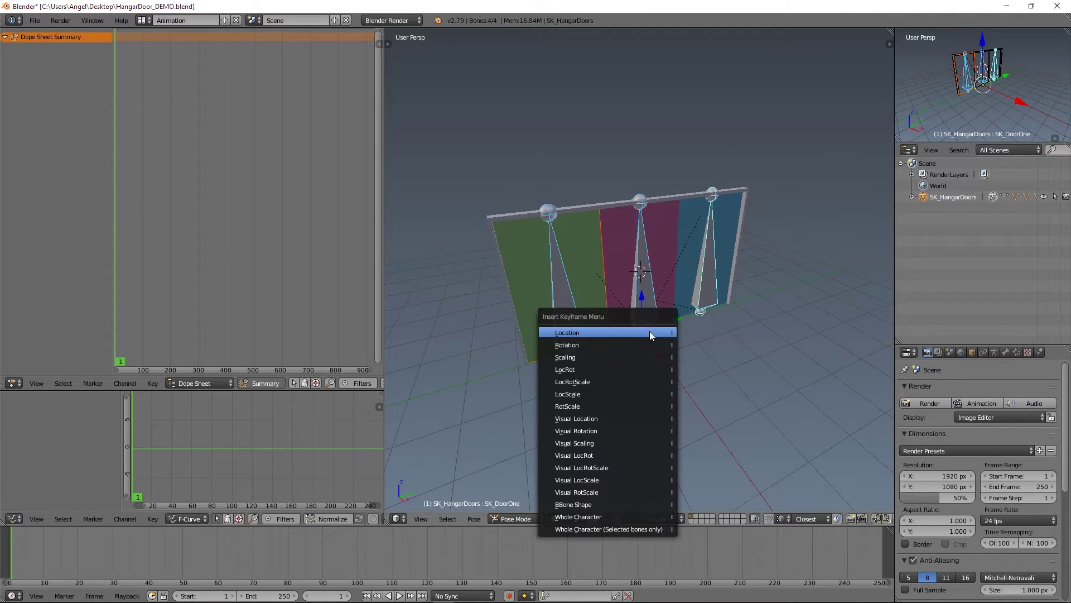
{"action": "left_click", "coordinate": [614, 370]}
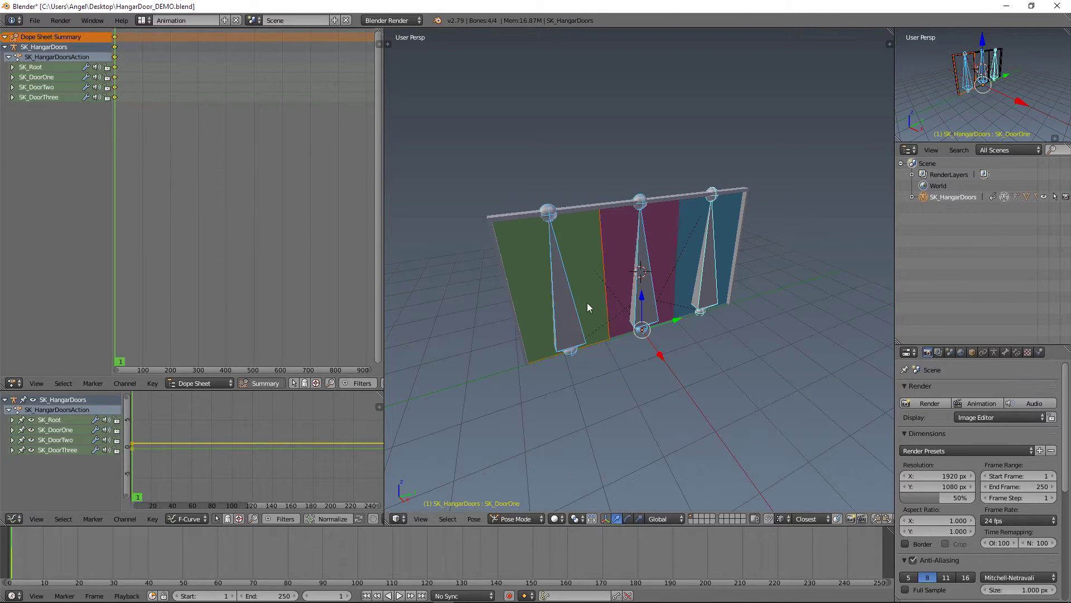
{"action": "middle_click_drag", "start_coordinate": [708, 363], "coordinate": [701, 294]}
Step: Set the scene's End frame to 60 and fit the timeline to that range
{"action": "scroll", "coordinate": [722, 253], "scroll_direction": "up", "scroll_amount": 3}
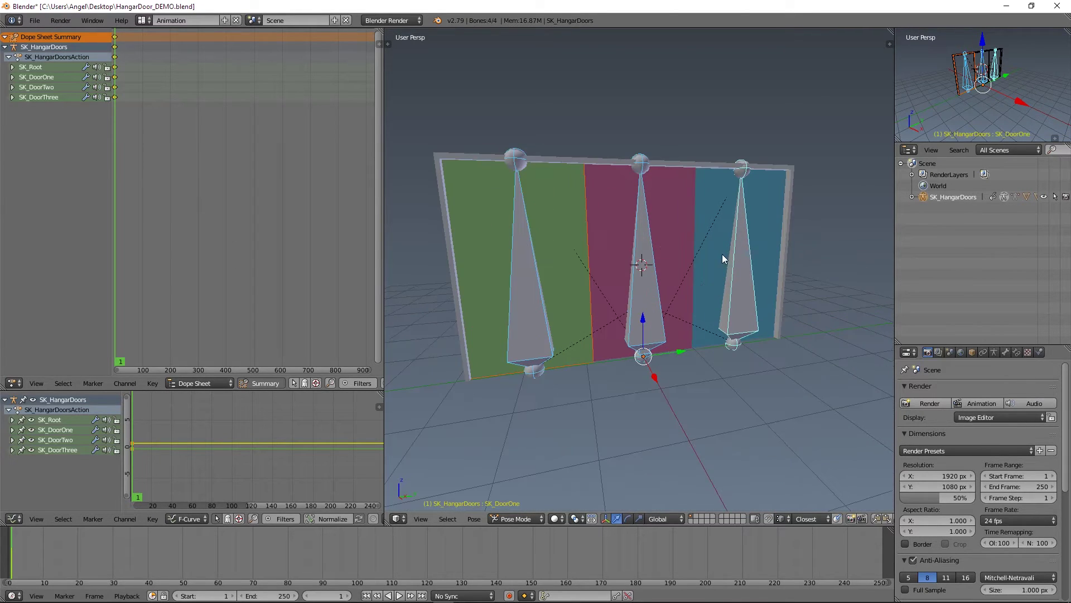
{"action": "right_click", "coordinate": [758, 311]}
{"action": "key", "text": "KP_6"}
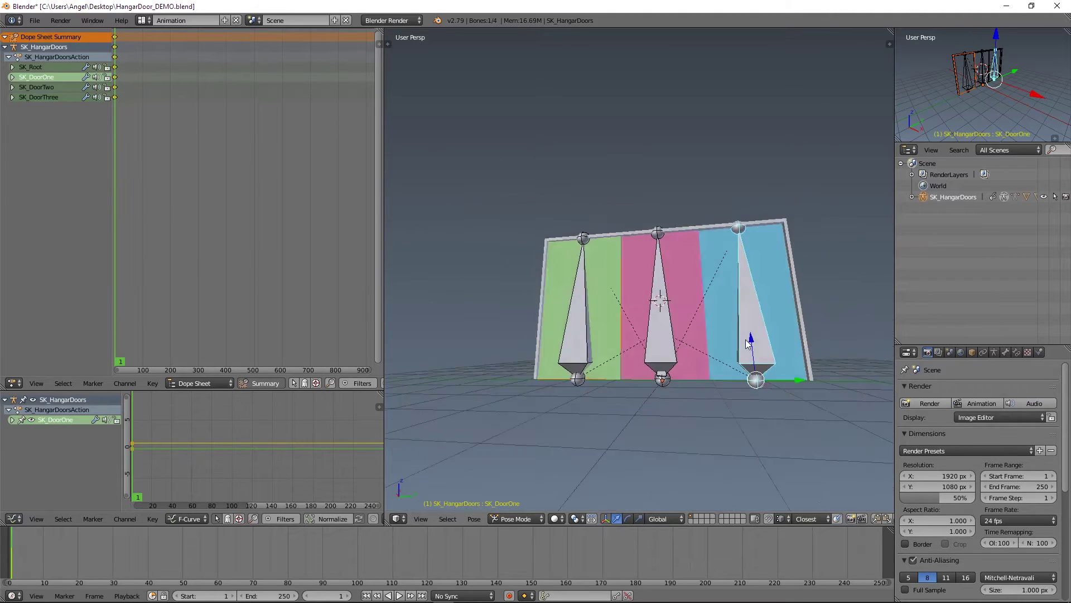
{"action": "middle_click_drag", "start_coordinate": [755, 373], "coordinate": [770, 390]}
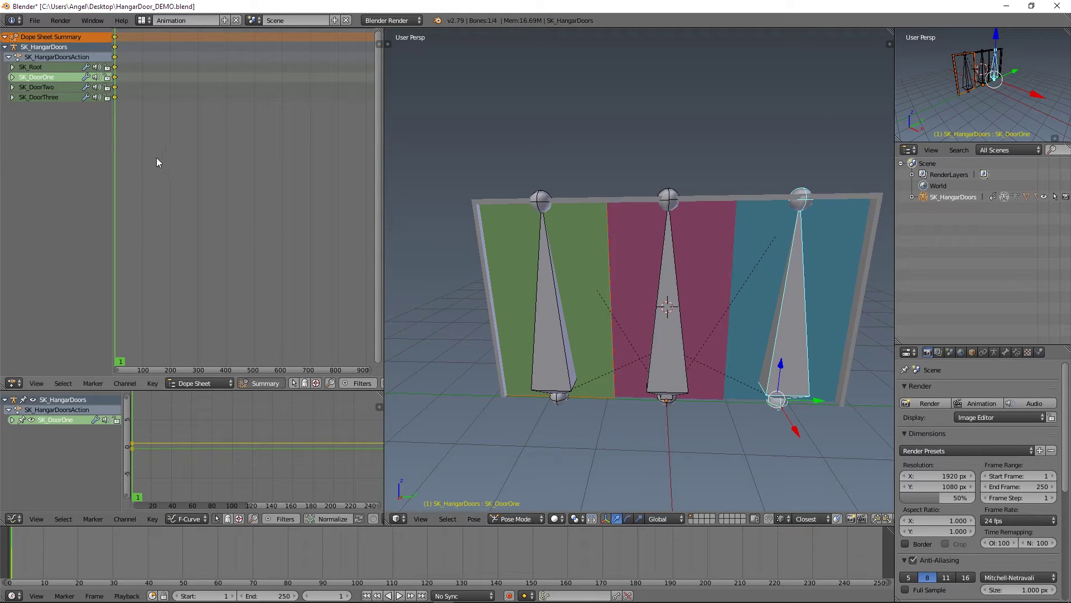
{"action": "left_click_drag", "start_coordinate": [118, 103], "coordinate": [116, 171]}
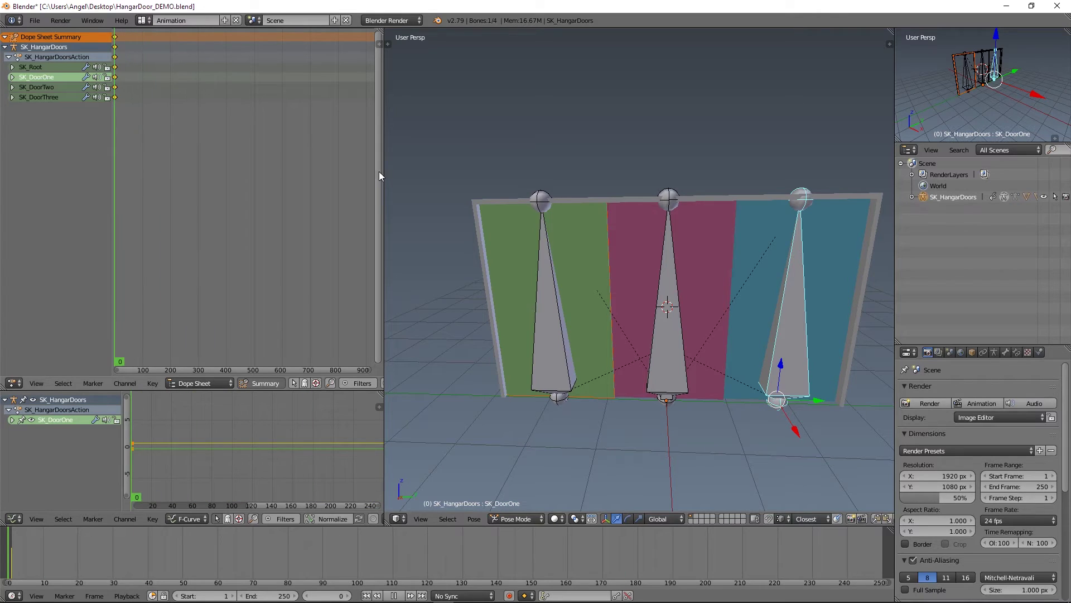
{"action": "middle_click_drag", "start_coordinate": [163, 242], "coordinate": [283, 260]}
{"action": "scroll", "coordinate": [283, 260], "scroll_direction": "up", "scroll_amount": 2}
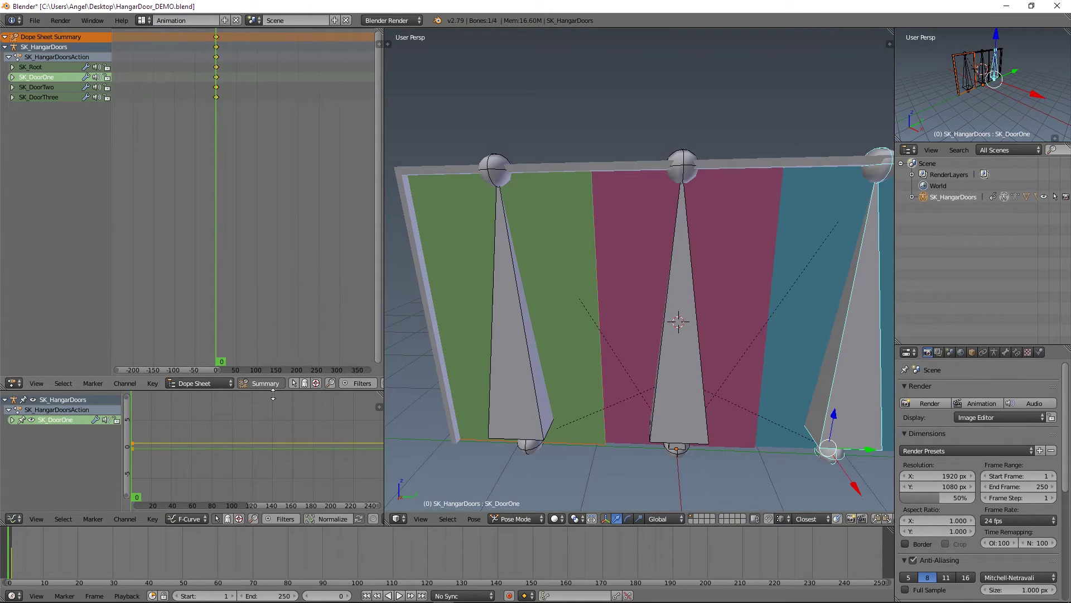
{"action": "left_click", "coordinate": [282, 596]}
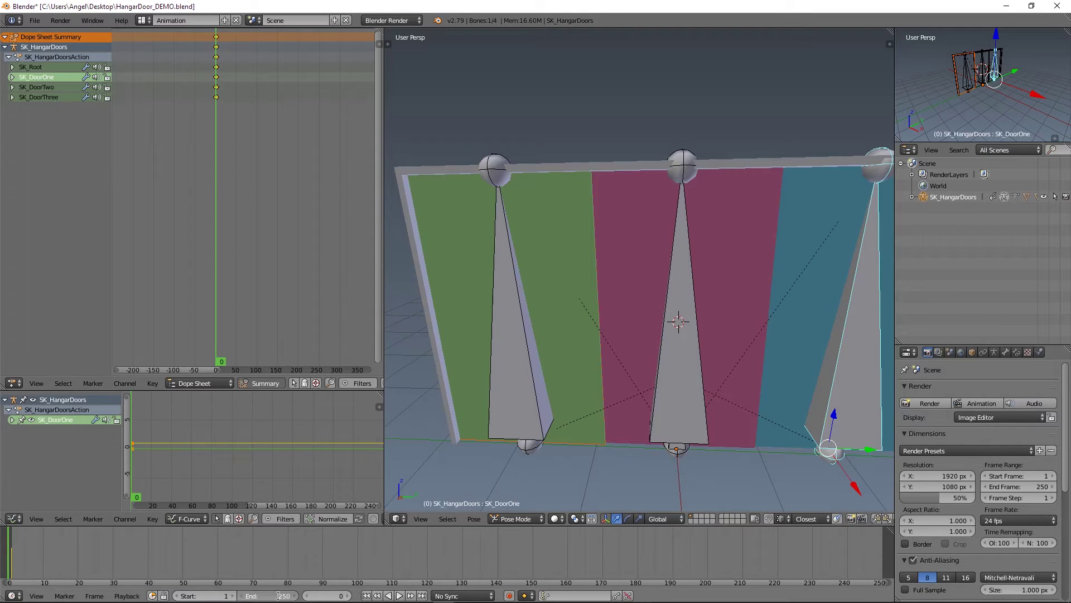
{"action": "type", "text": "60"}
{"action": "key", "text": "Return"}
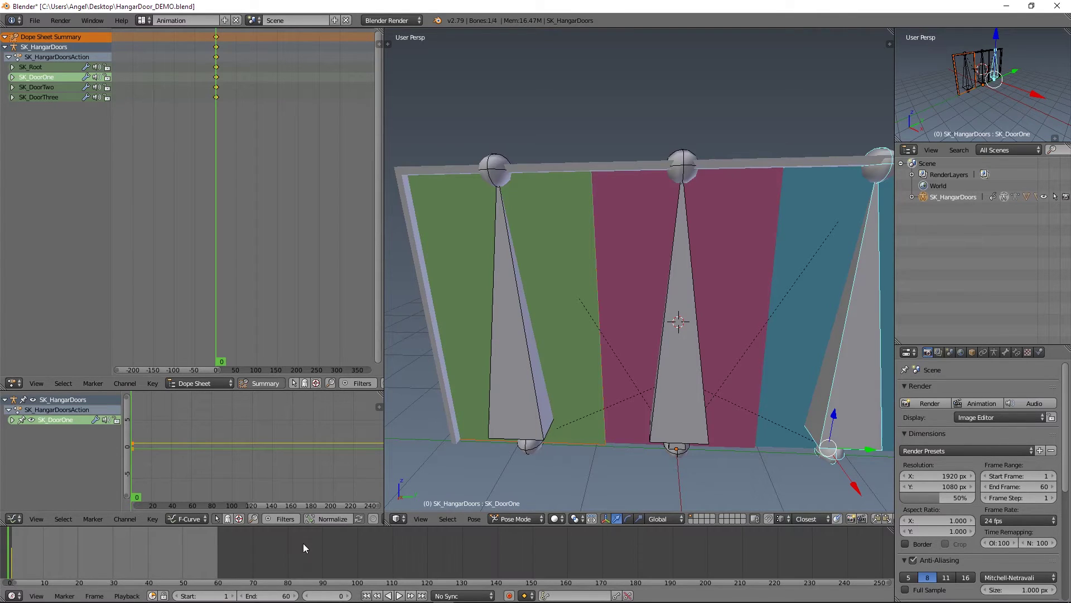
{"action": "middle_click_drag", "start_coordinate": [281, 249], "coordinate": [242, 243]}
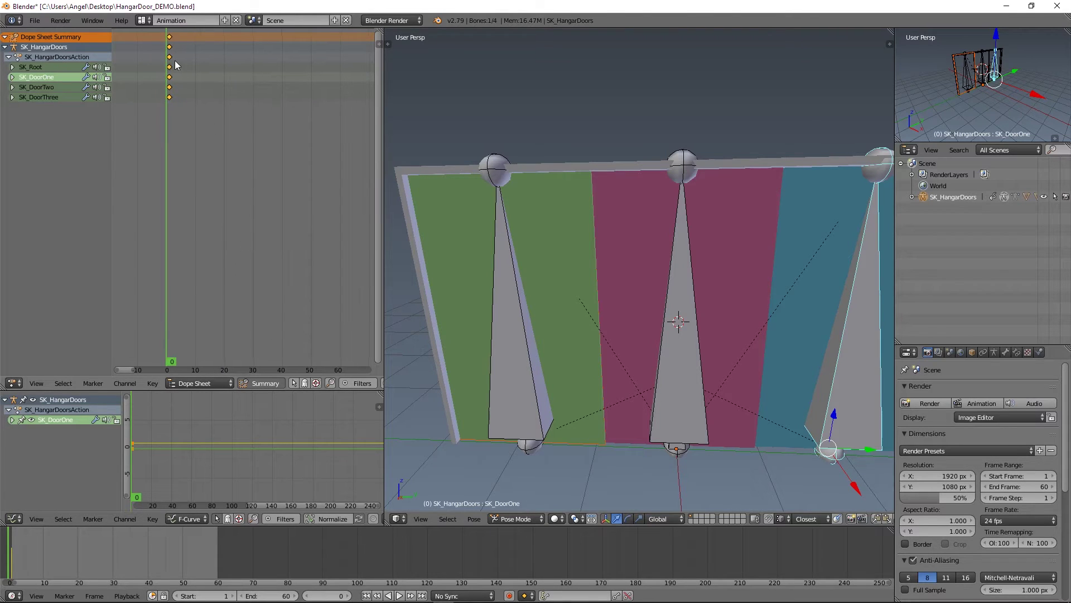
Step: Play the animation briefly, then scrub back to frame 0
{"action": "key", "text": "alt+a"}
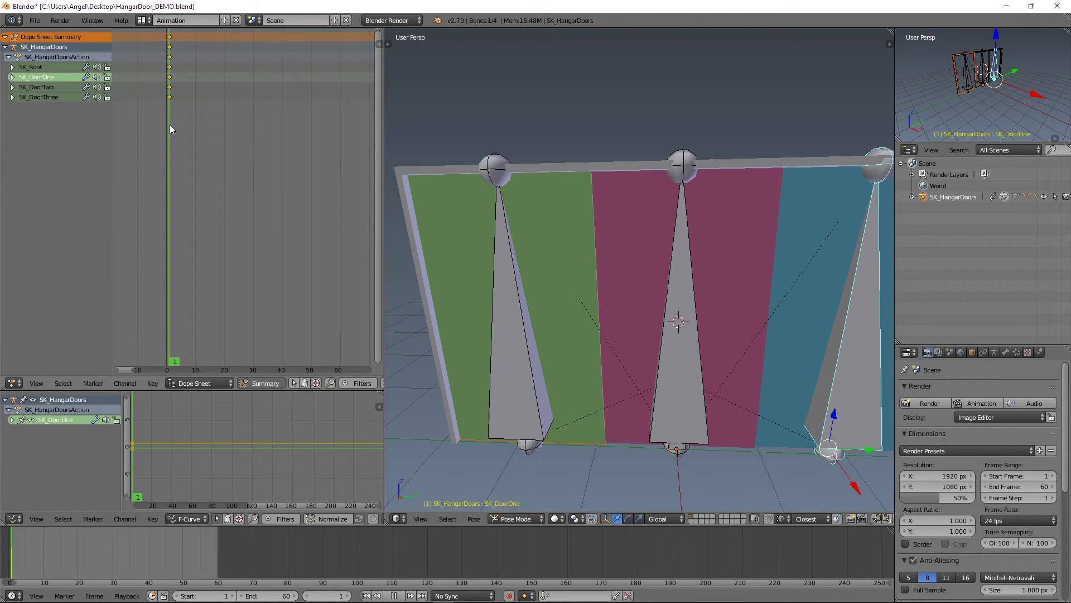
{"action": "key", "text": "alt+a"}
{"action": "left_click_drag", "start_coordinate": [175, 39], "coordinate": [162, 181]}
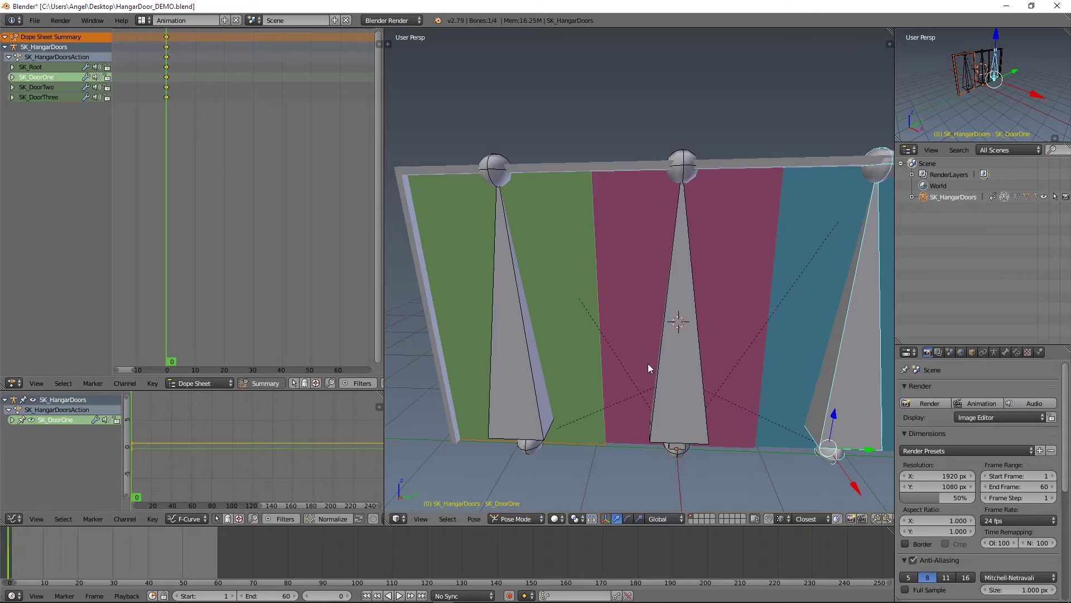
Step: At frame 60, slide the three door bones sideways into the open position
{"action": "left_click_drag", "start_coordinate": [169, 128], "coordinate": [341, 192]}
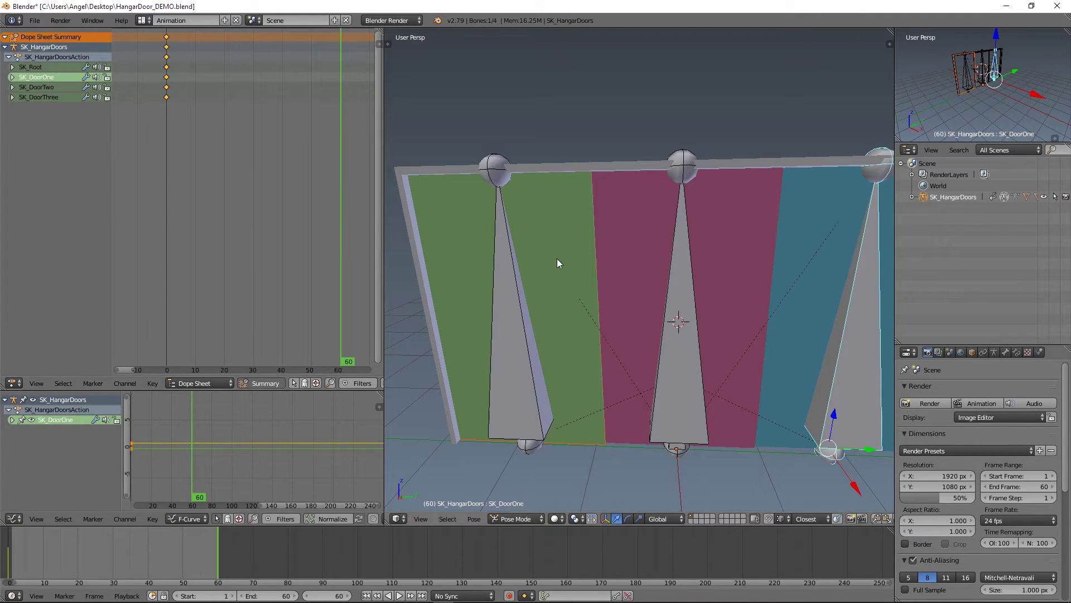
{"action": "middle_click_drag", "start_coordinate": [556, 259], "coordinate": [725, 372]}
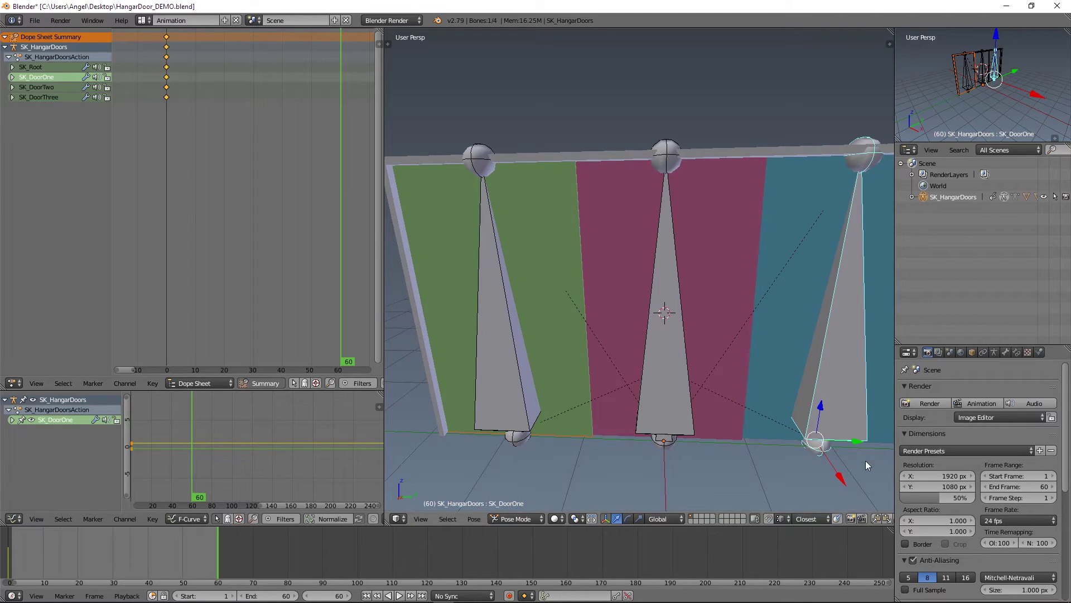
{"action": "left_click_drag", "start_coordinate": [849, 440], "coordinate": [565, 474]}
{"action": "right_click", "coordinate": [651, 285], "text": "shift"}
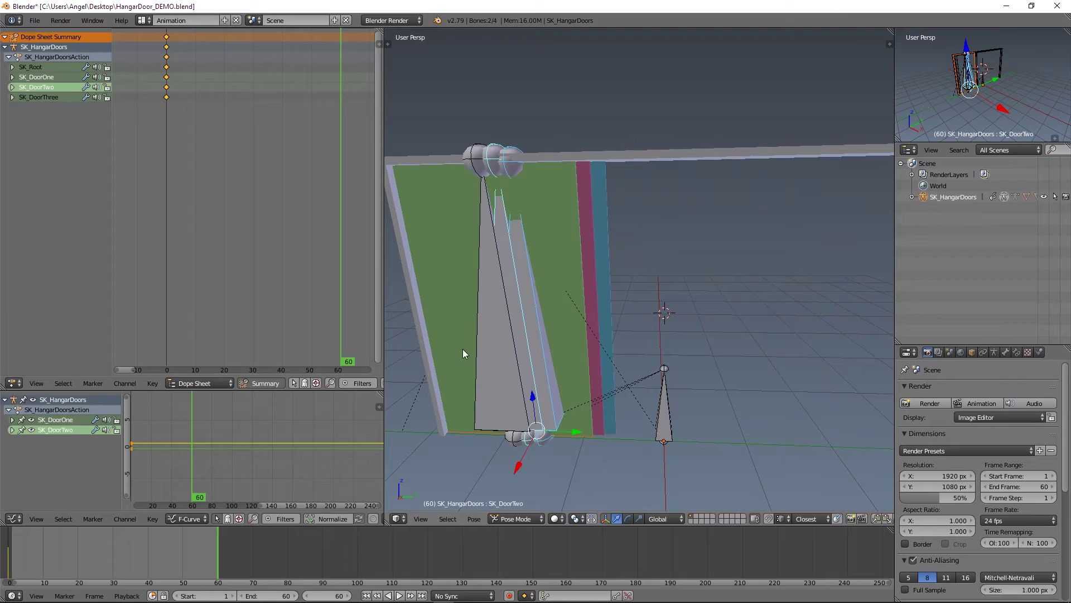
{"action": "right_click", "coordinate": [483, 343], "text": "shift"}
{"action": "middle_click_drag", "start_coordinate": [535, 336], "coordinate": [624, 444]}
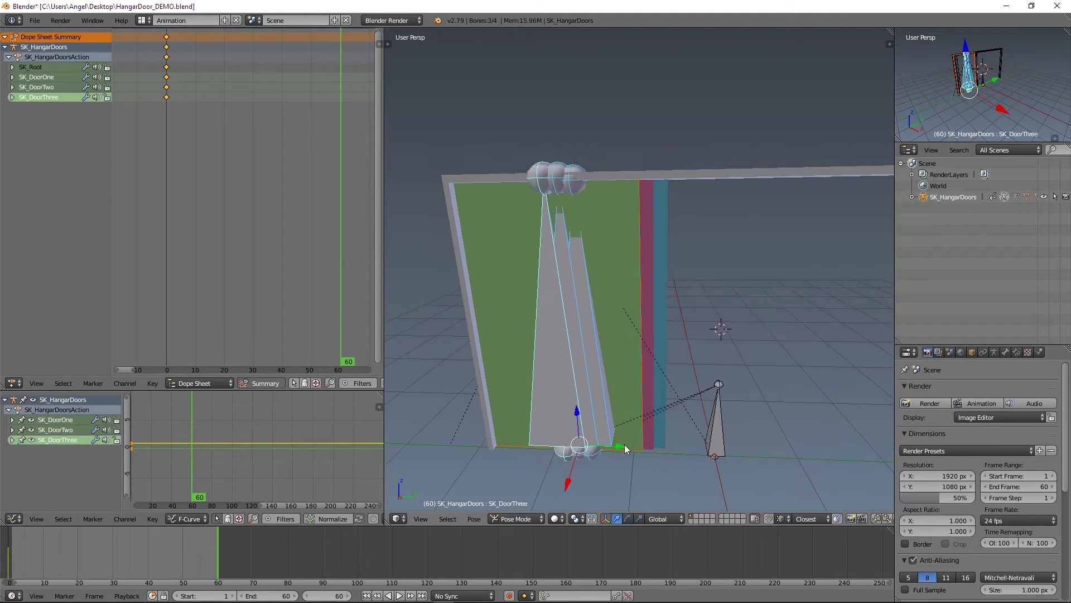
{"action": "left_click_drag", "start_coordinate": [617, 448], "coordinate": [481, 466]}
{"action": "middle_click_drag", "start_coordinate": [481, 466], "coordinate": [582, 389]}
Step: Key location and rotation on all four bones at frame 60 and preview the playback
{"action": "right_click", "coordinate": [695, 394], "text": "shift"}
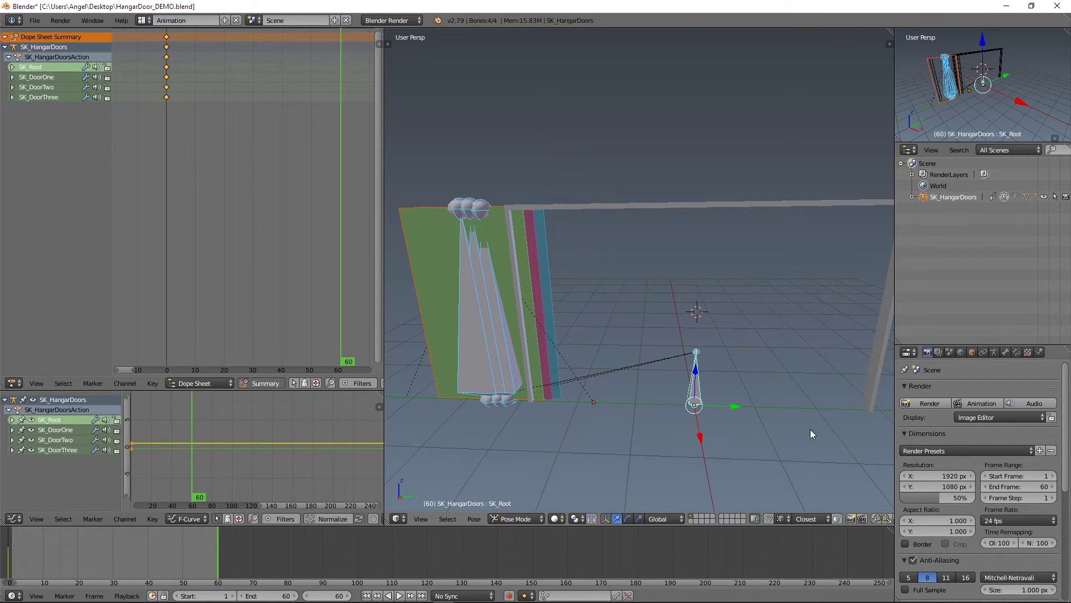
{"action": "key", "text": "i"}
{"action": "left_click", "coordinate": [614, 284]}
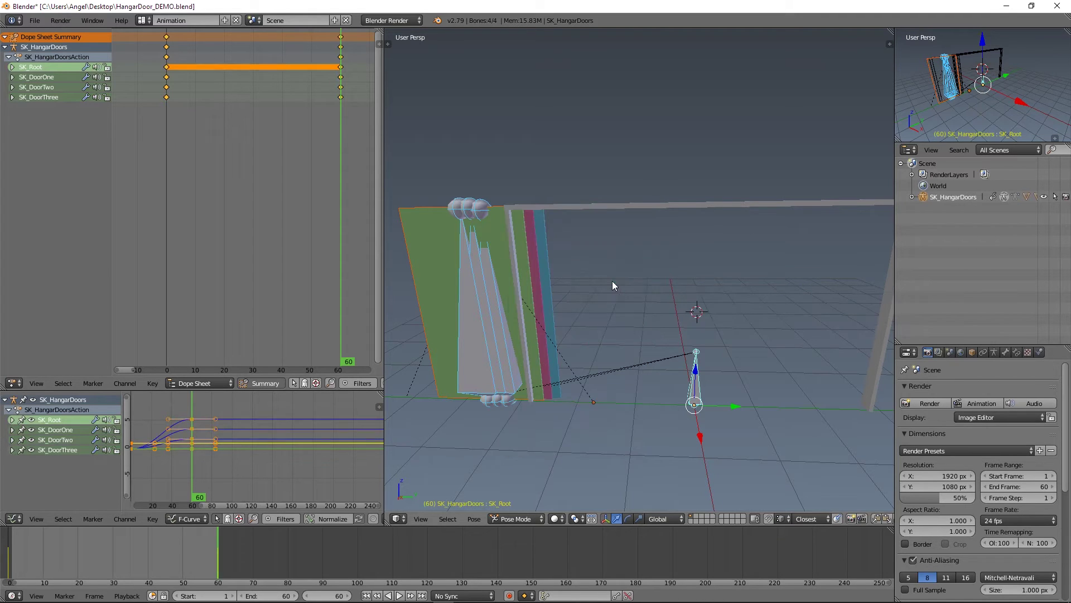
{"action": "key", "text": "shift+alt+a"}
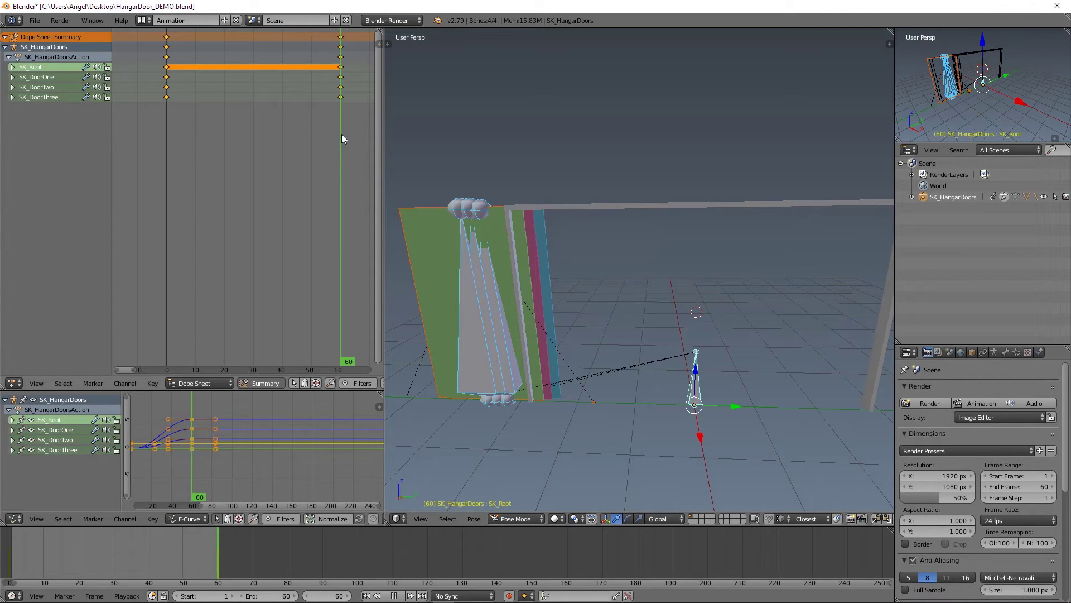
{"action": "left_click_drag", "start_coordinate": [175, 145], "coordinate": [280, 174]}
{"action": "key", "text": "shift+alt+a"}
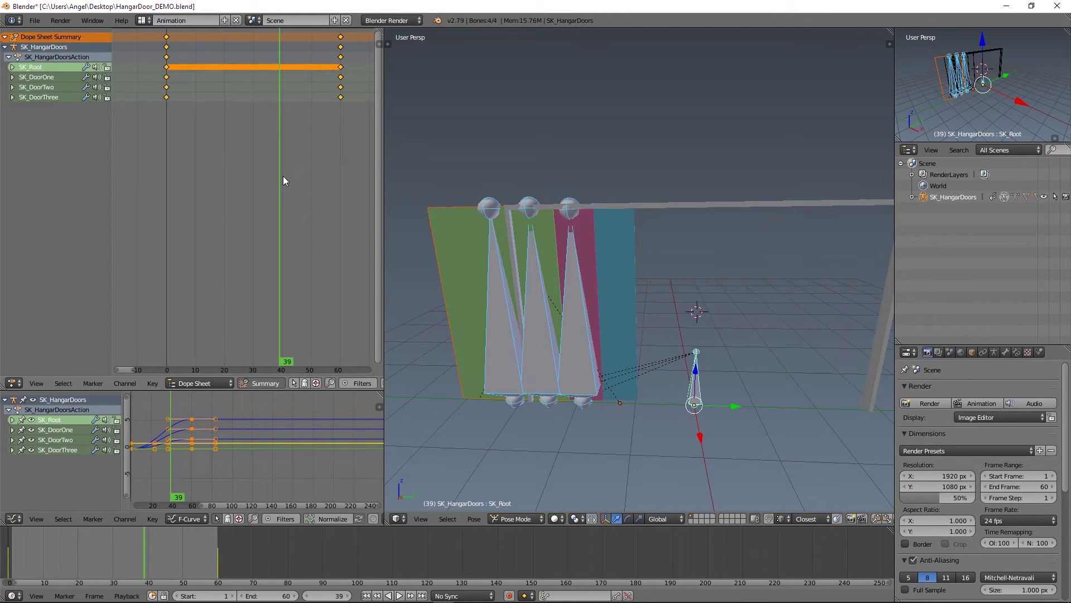
{"action": "key", "text": "shift+alt+a"}
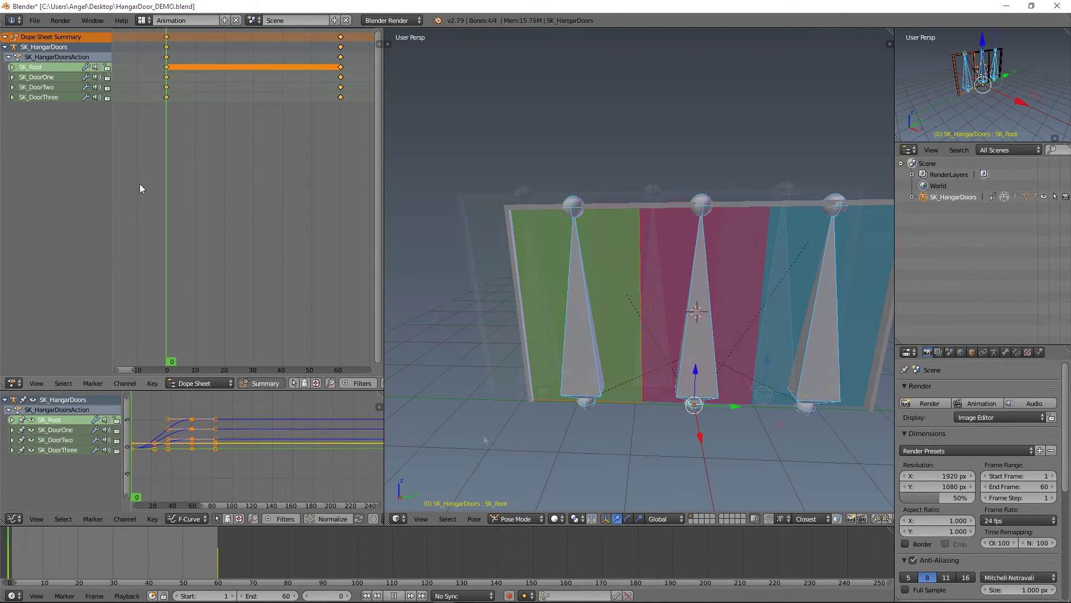
{"action": "right_click", "coordinate": [744, 342]}
{"action": "key", "text": "alt+a"}
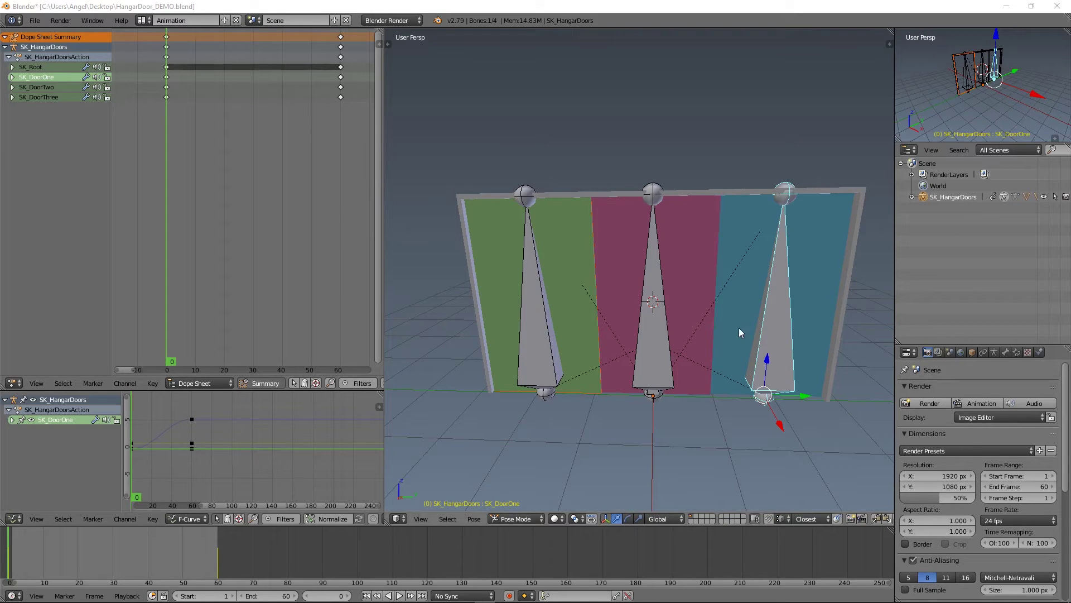
{"action": "key", "text": "alt+a"}
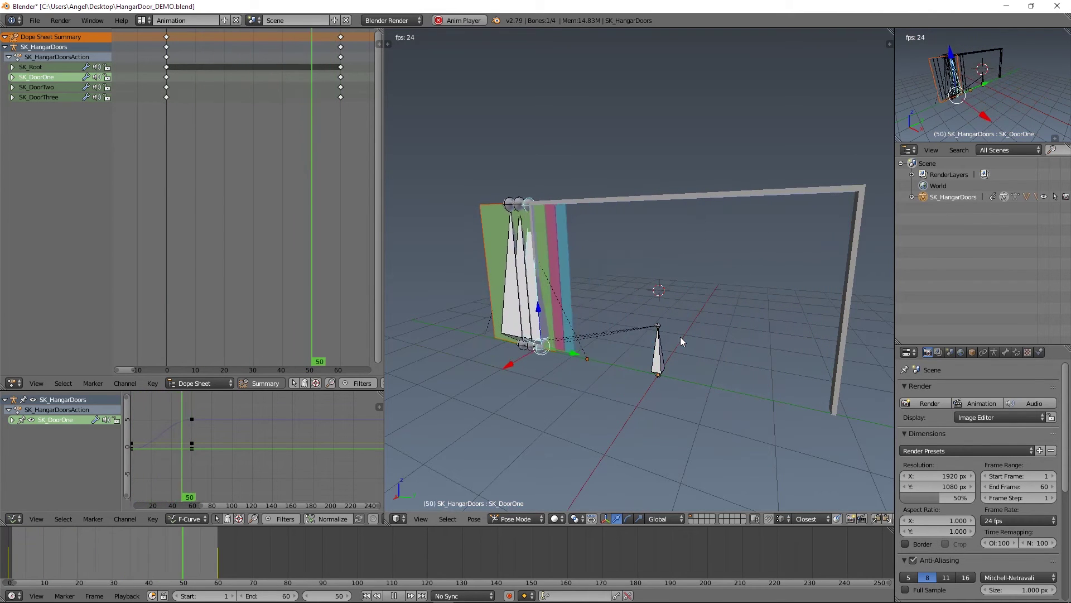
{"action": "key", "text": "Escape"}
{"action": "middle_click_drag", "start_coordinate": [732, 333], "coordinate": [683, 350]}
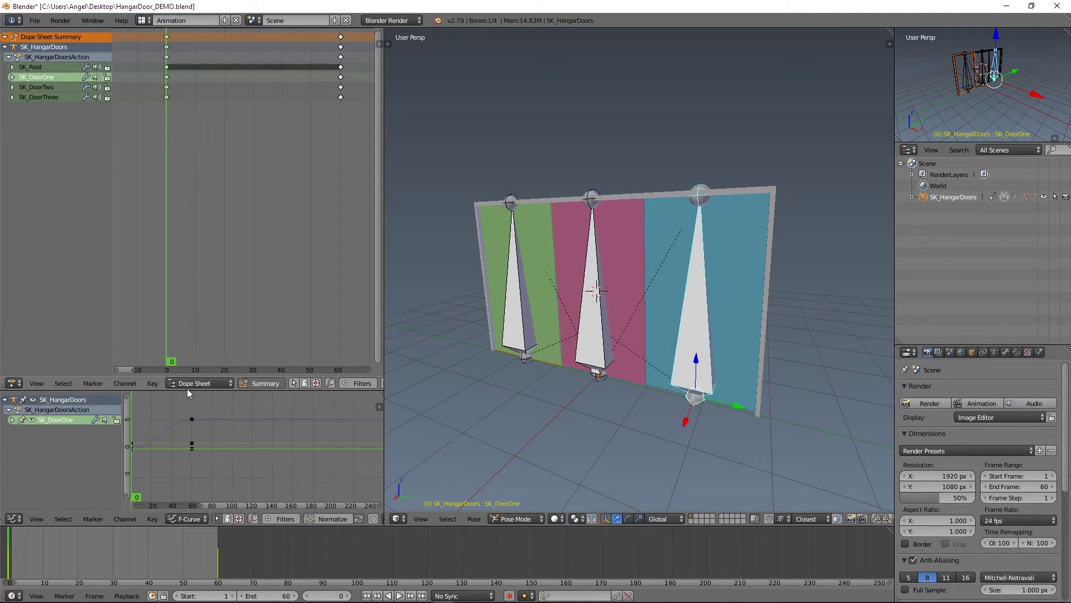
Step: In the Action Editor, rename SK_HangarDoorsAction to HD_OPEN, then return the armature to object mode
{"action": "left_click", "coordinate": [219, 383]}
{"action": "left_click", "coordinate": [212, 358]}
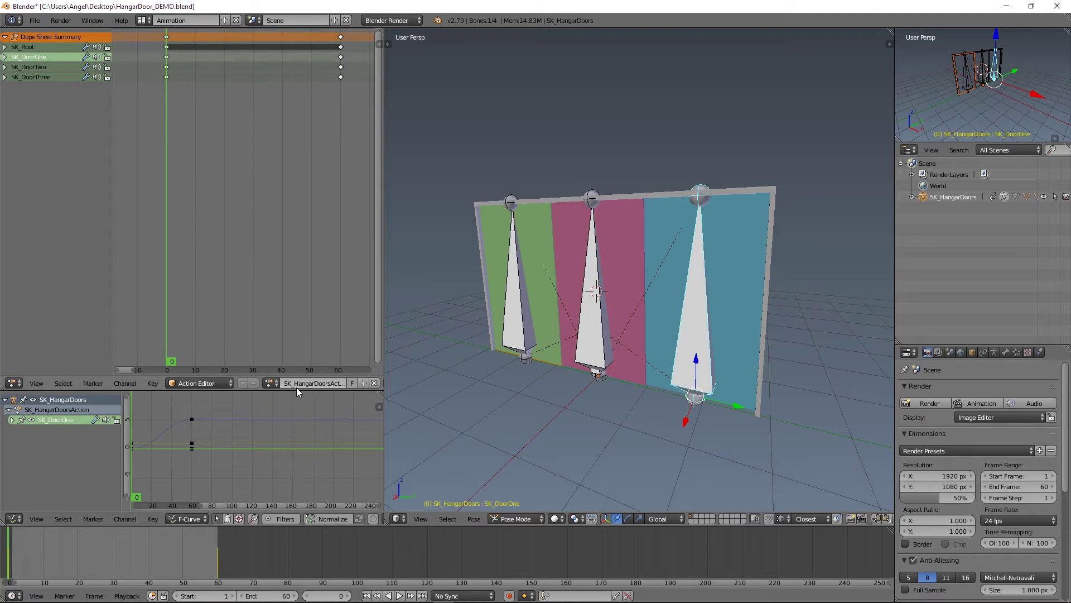
{"action": "left_click", "coordinate": [326, 383]}
{"action": "type", "text": "SK_HH"}
{"action": "key", "text": "BackSpace"}
{"action": "key", "text": "BackSpace"}
{"action": "key", "text": "BackSpace"}
{"action": "key", "text": "BackSpace"}
{"action": "key", "text": "BackSpace"}
{"action": "key", "text": "Return"}
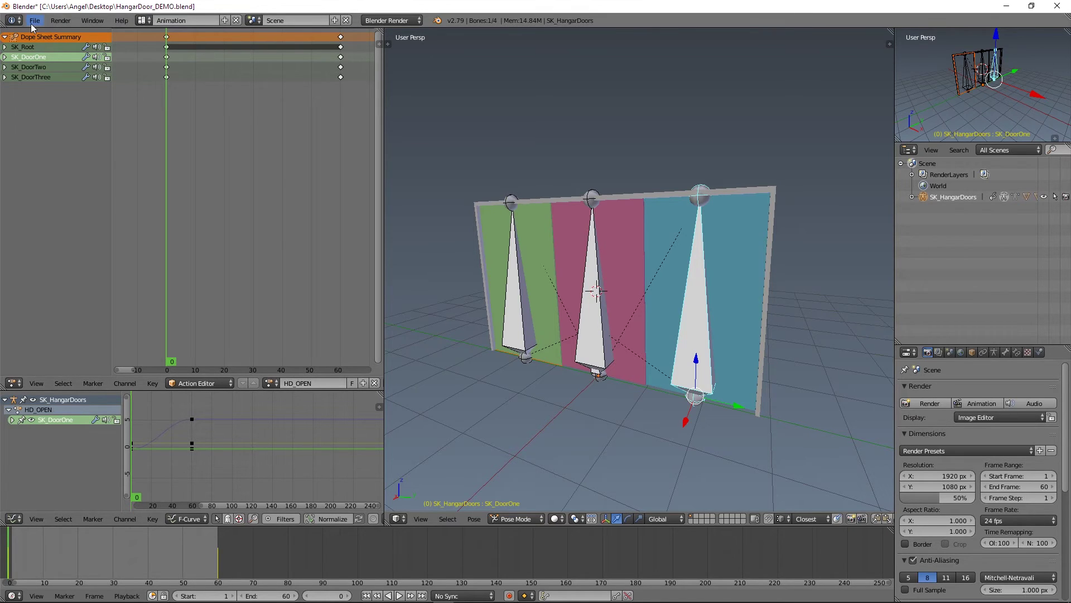
{"action": "key", "text": "ctrl+Tab"}
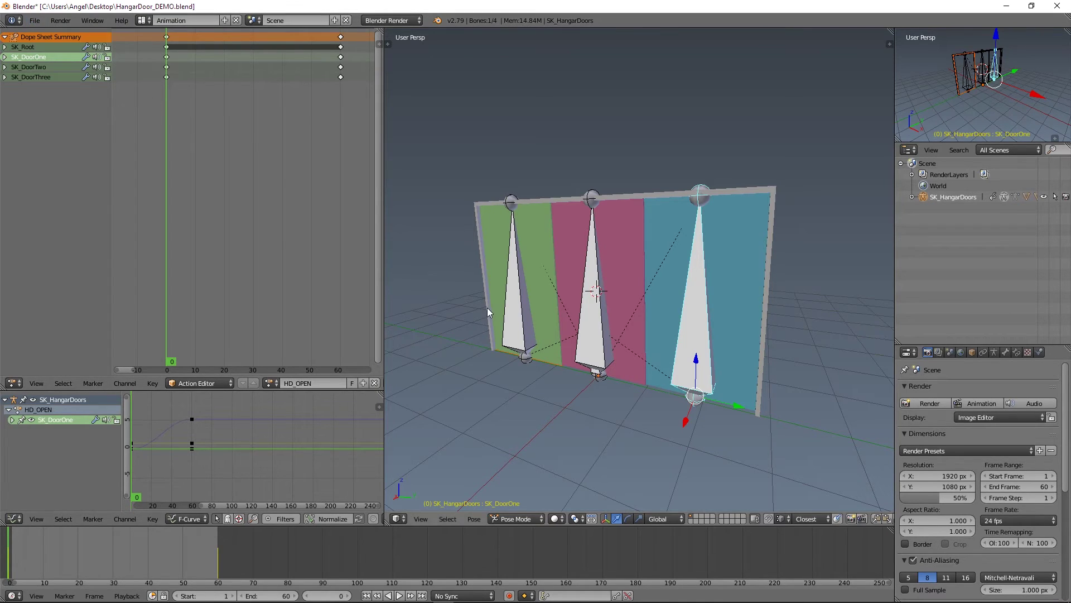
Step: Select the hangar frame and SK_HangarDoors armature, toggling the armature into pose mode and back
{"action": "right_click", "coordinate": [487, 307]}
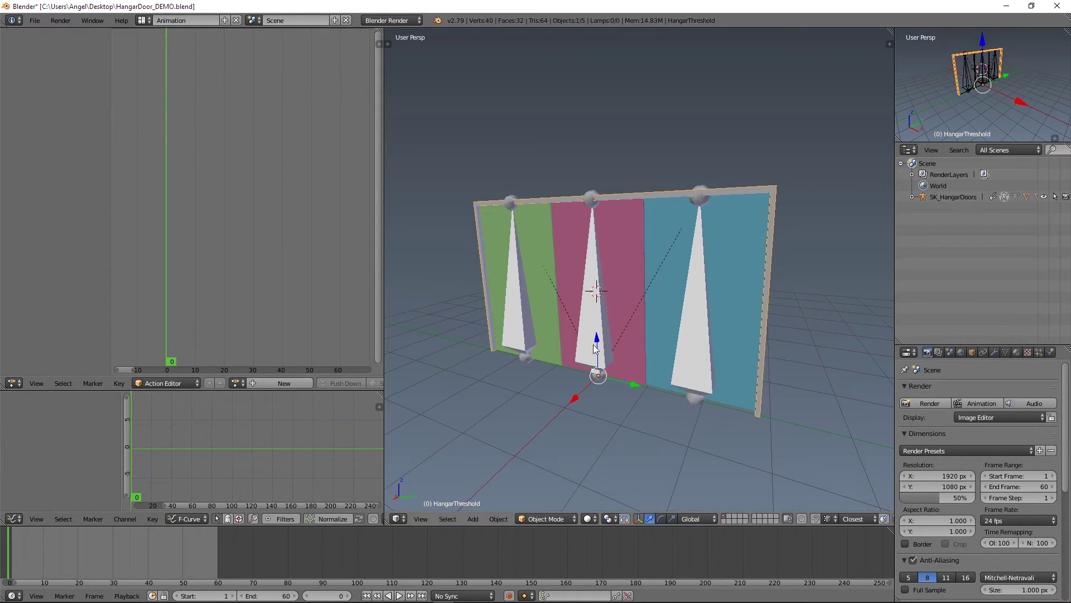
{"action": "right_click", "coordinate": [527, 322]}
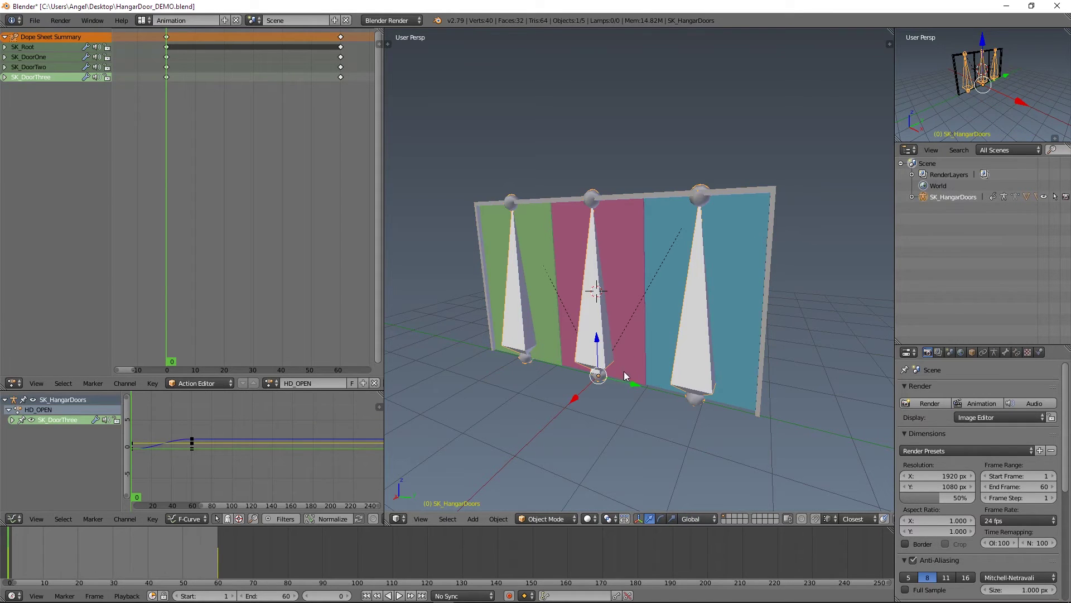
{"action": "middle_click_drag", "start_coordinate": [624, 370], "coordinate": [598, 338]}
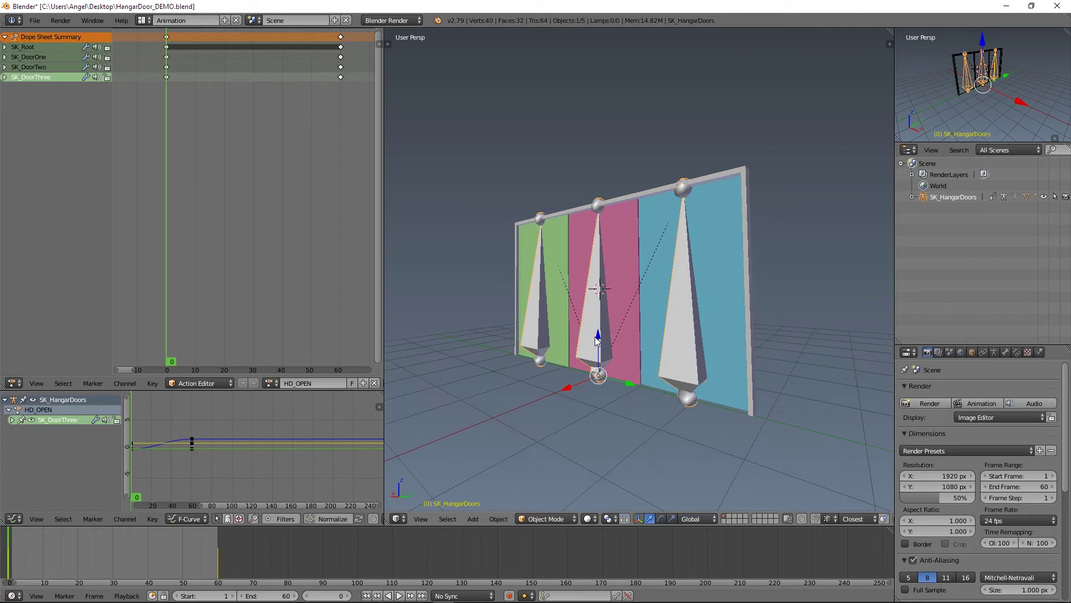
{"action": "left_click", "coordinate": [552, 518]}
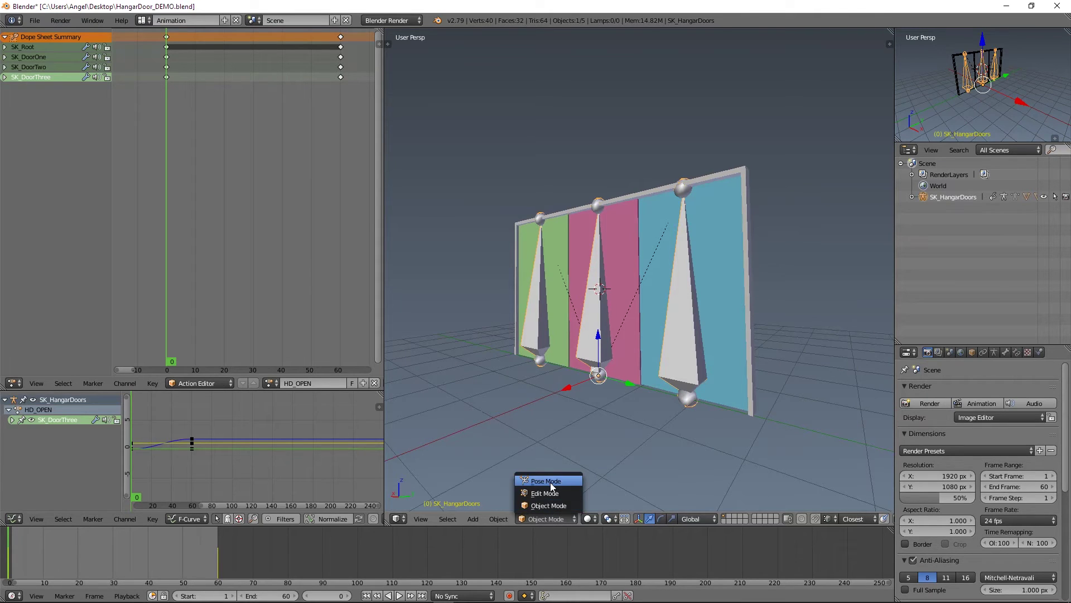
{"action": "left_click", "coordinate": [550, 480]}
{"action": "left_click", "coordinate": [523, 516]}
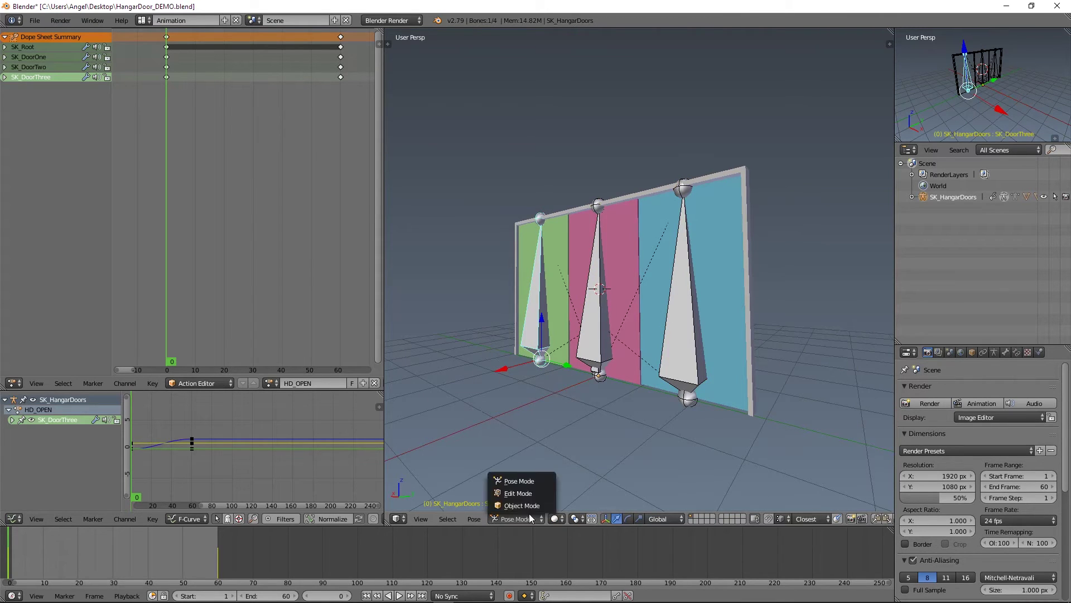
{"action": "left_click", "coordinate": [526, 505]}
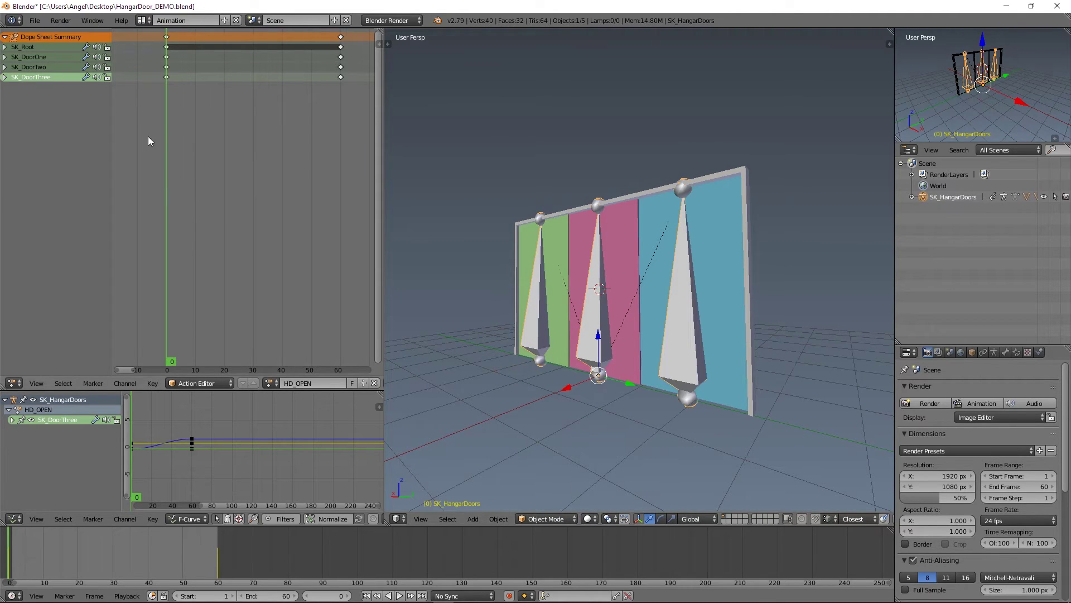
Step: Apply rotation and scale to the selected hangar frame and door objects
{"action": "left_click", "coordinate": [37, 23]}
{"action": "mouse_move", "coordinate": [59, 240]}
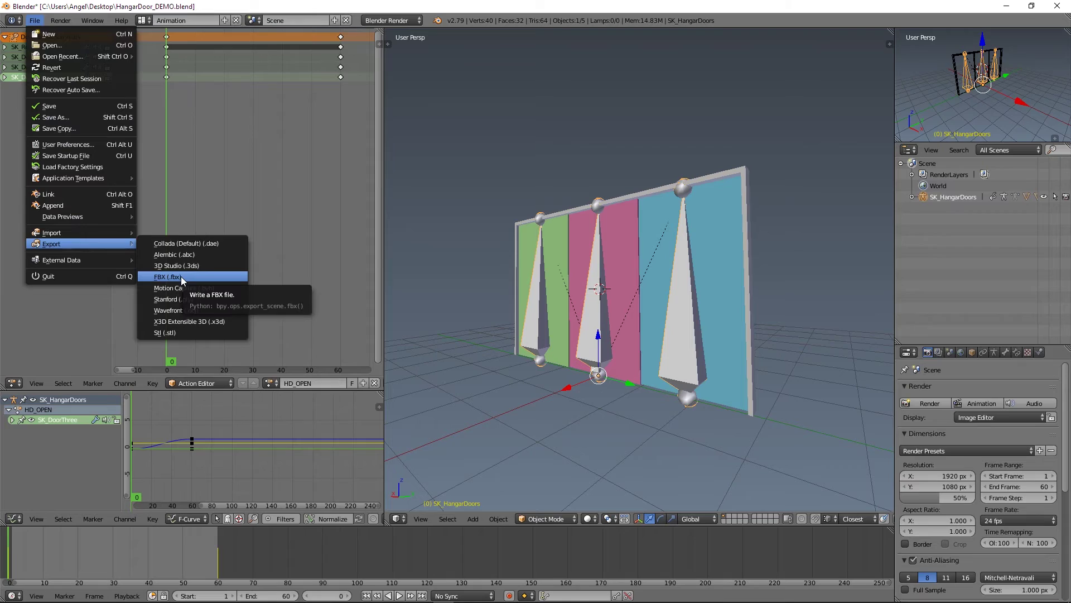
{"action": "right_click", "coordinate": [755, 392]}
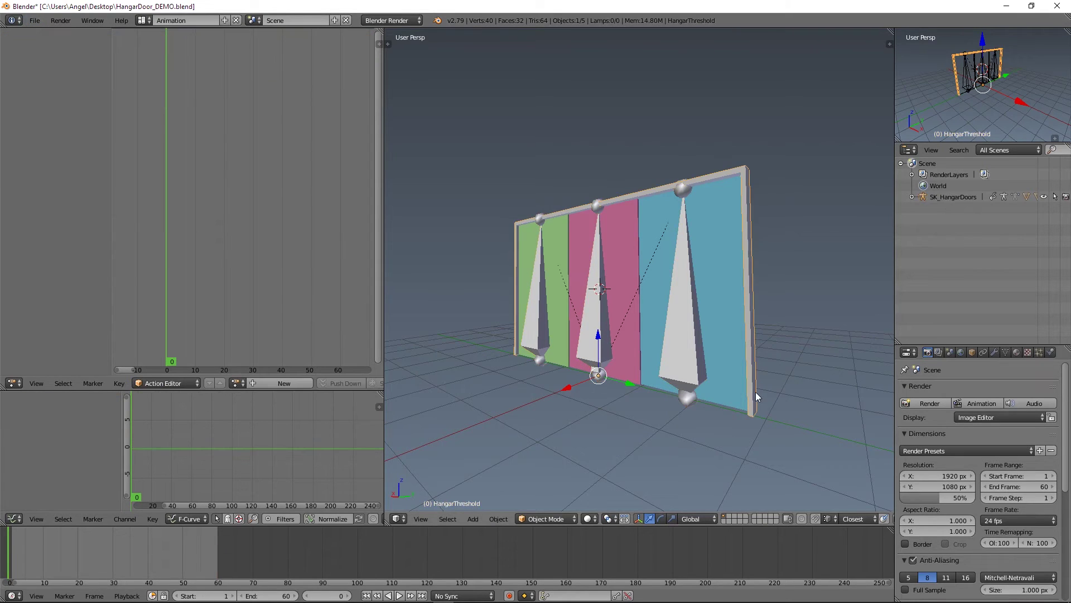
{"action": "key", "text": "shift+g"}
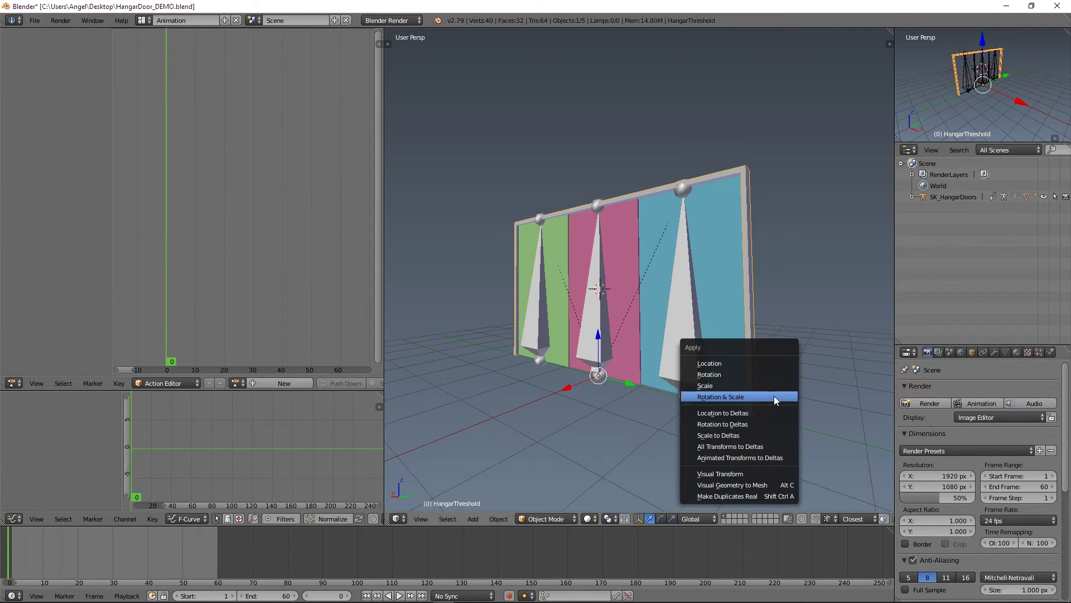
{"action": "left_click", "coordinate": [775, 396]}
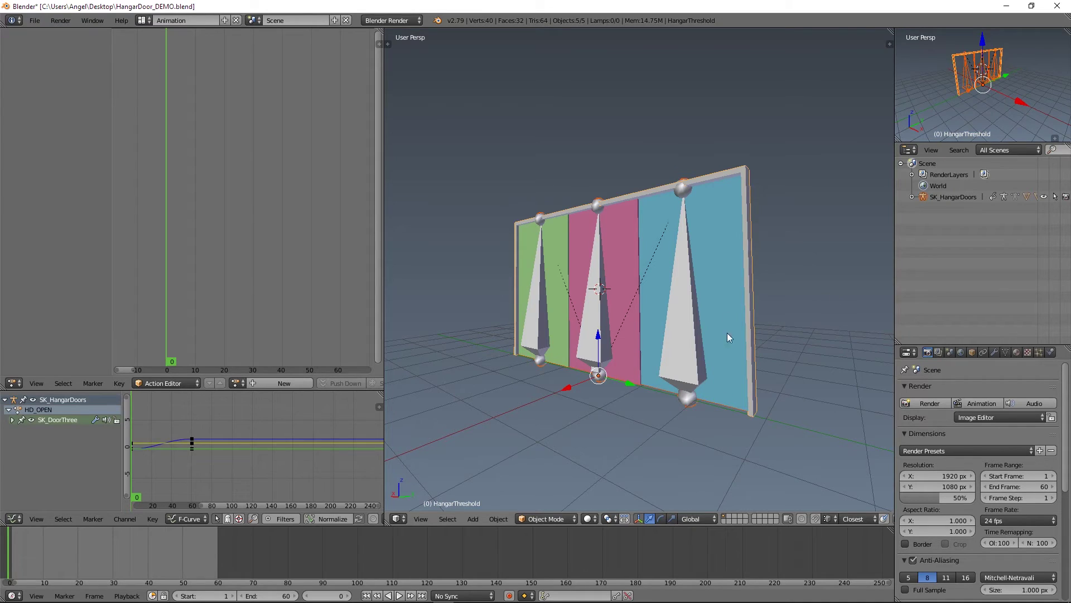
{"action": "left_click", "coordinate": [34, 21]}
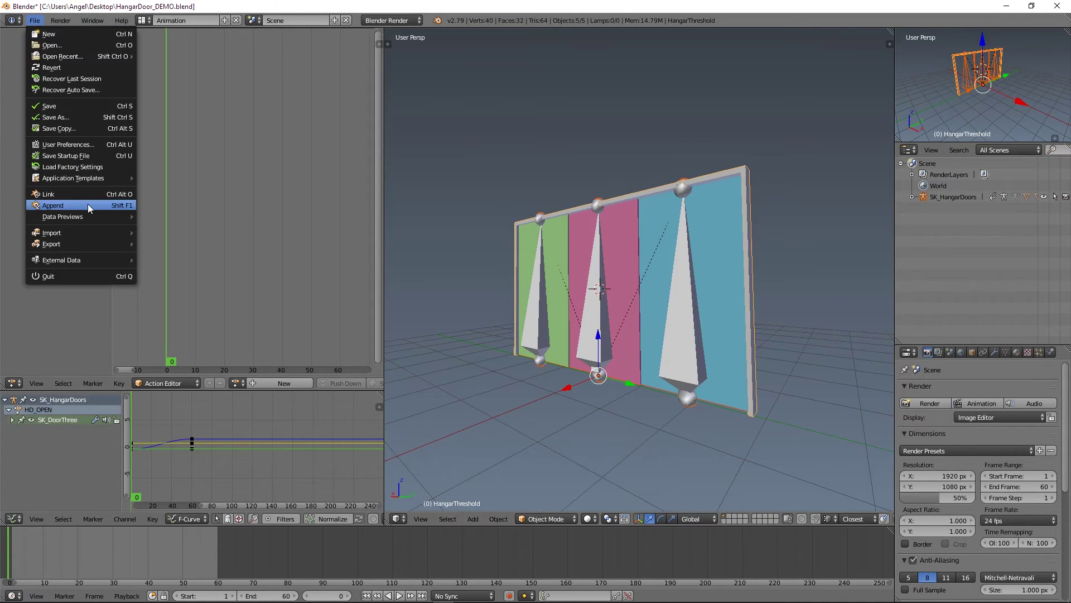
Step: Start an FBX export limited to selected objects, with X Forward and Z Up axes
{"action": "mouse_move", "coordinate": [85, 245]}
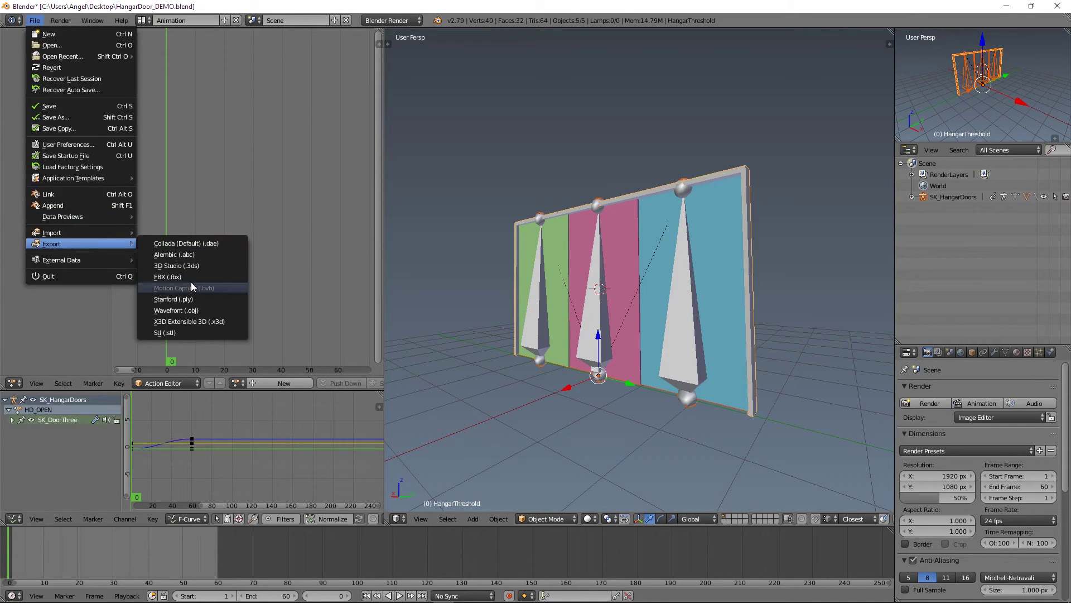
{"action": "key", "text": "Return"}
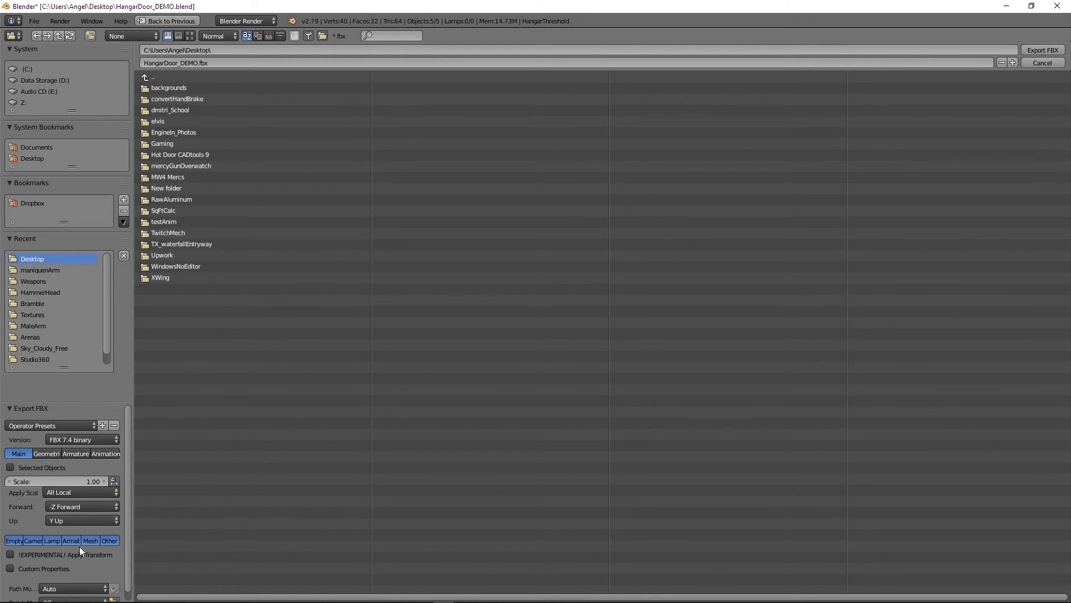
{"action": "left_click", "coordinate": [11, 469]}
{"action": "left_click", "coordinate": [84, 506]}
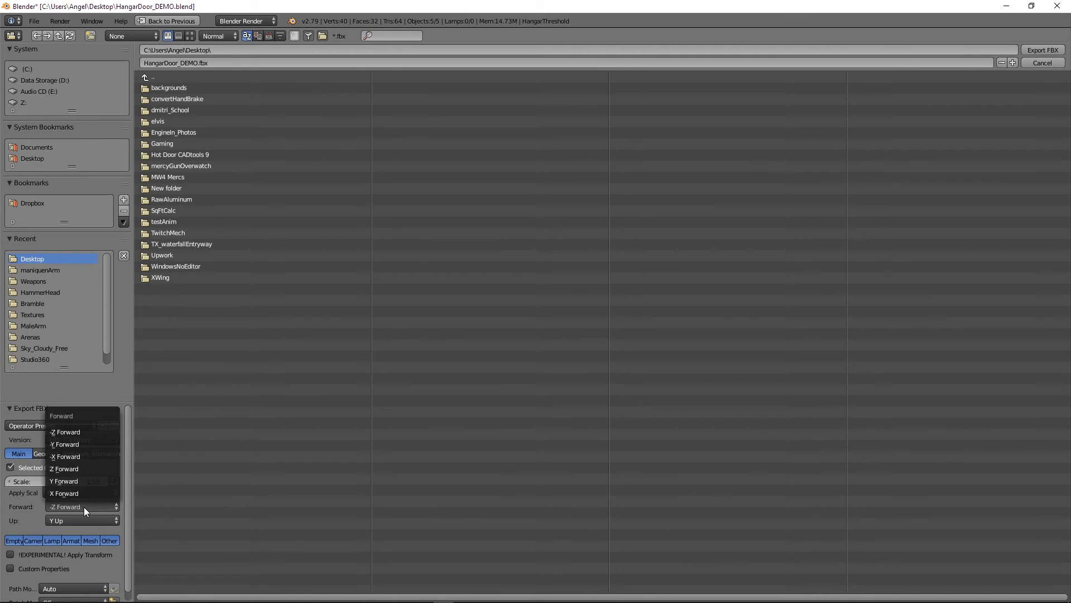
{"action": "left_click", "coordinate": [84, 504]}
{"action": "left_click", "coordinate": [83, 517]}
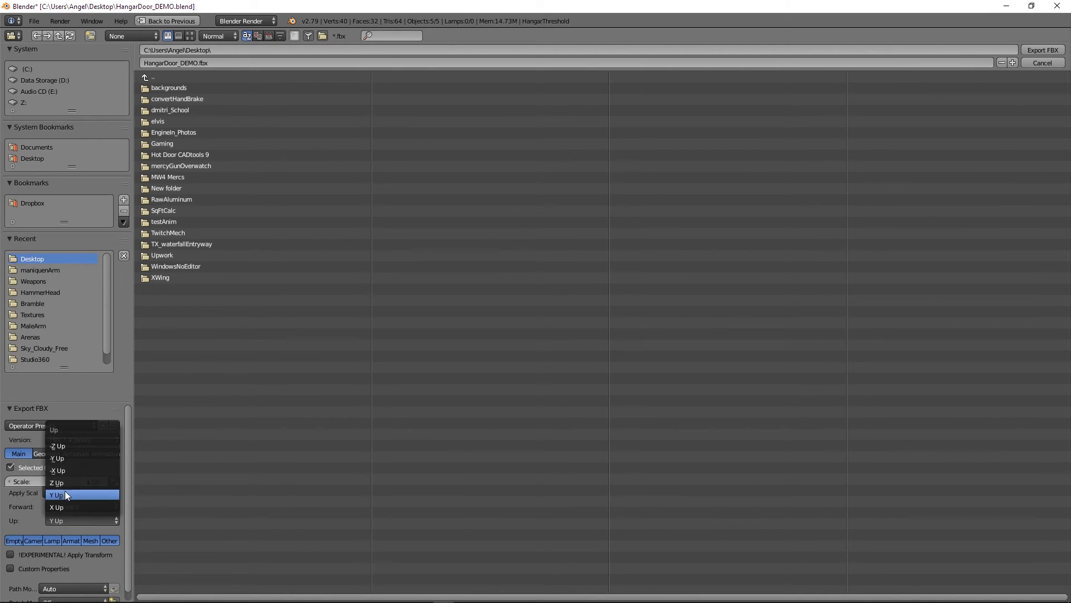
{"action": "left_click", "coordinate": [62, 484]}
Step: Limit exported object types to Armature and Mesh, and set geometry smoothing to Face
{"action": "left_click", "coordinate": [89, 540]}
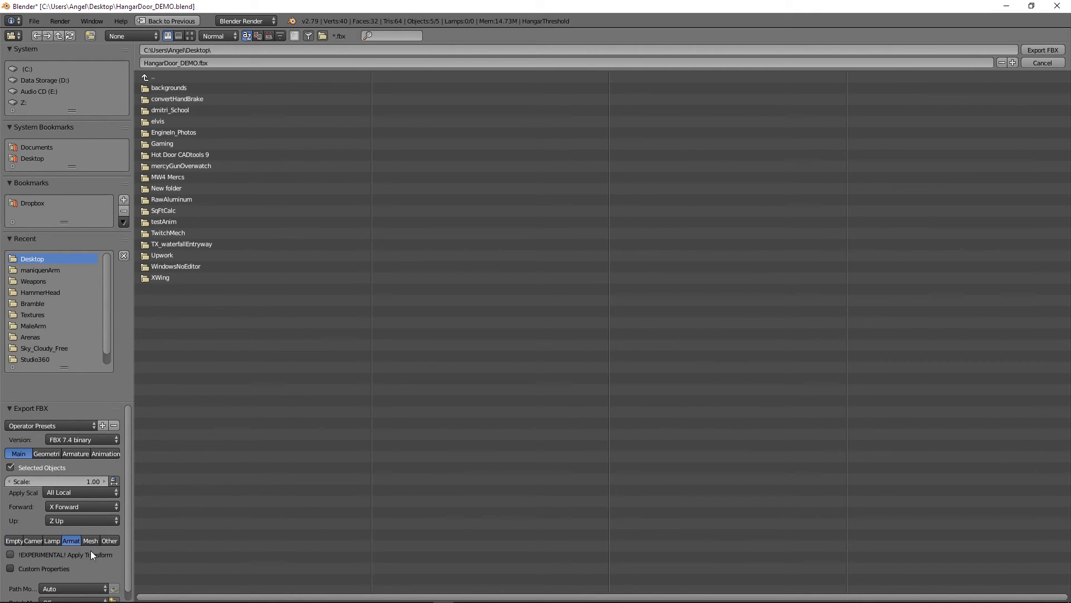
{"action": "left_click", "coordinate": [69, 541], "text": "shift"}
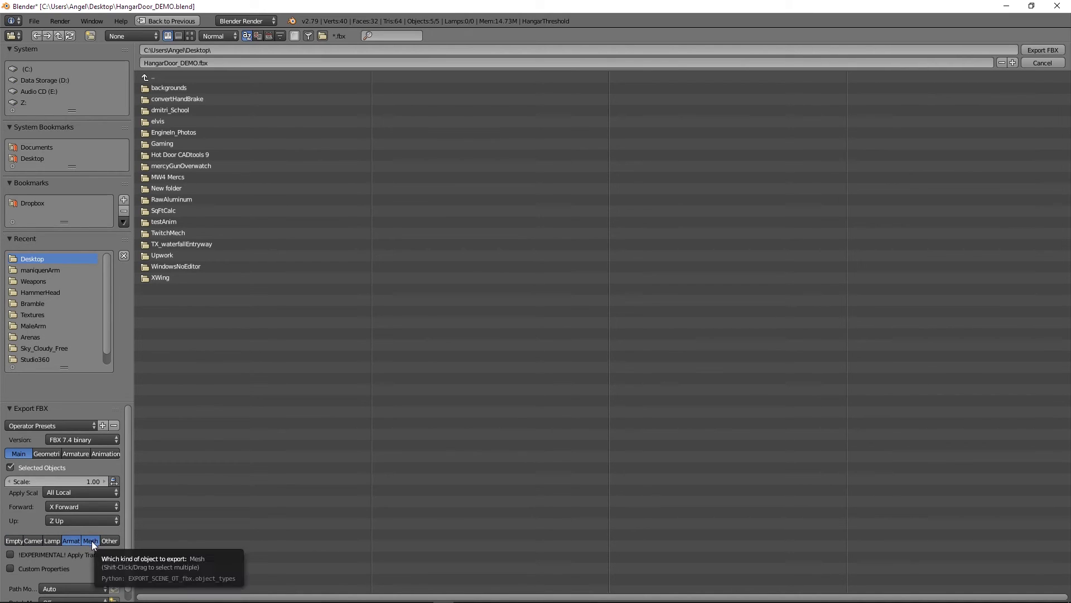
{"action": "scroll", "coordinate": [84, 572], "scroll_direction": "down", "scroll_amount": 1}
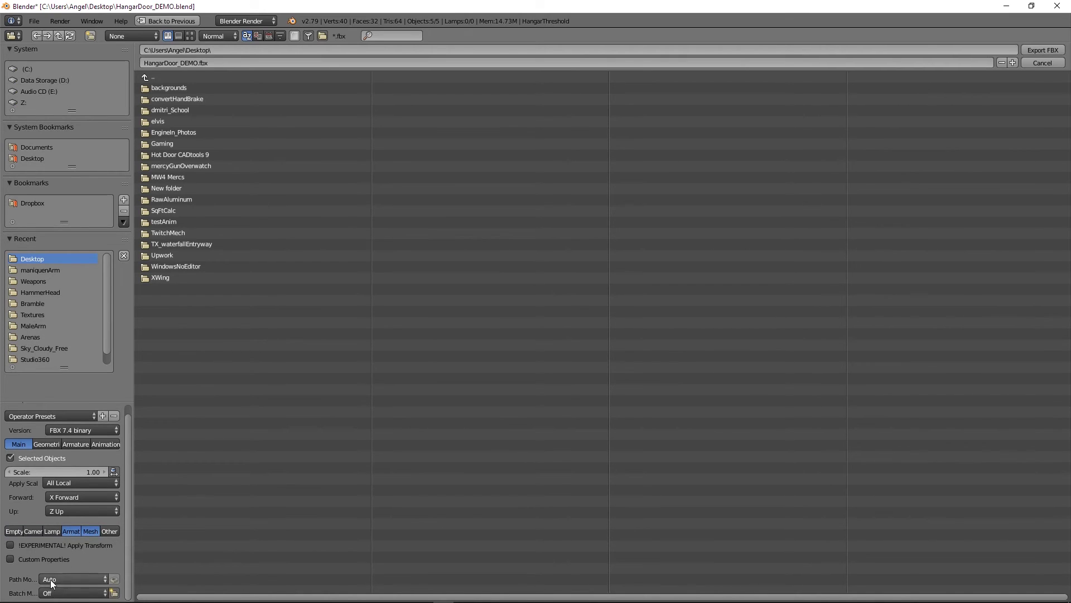
{"action": "scroll", "coordinate": [78, 570], "scroll_direction": "up", "scroll_amount": 1}
{"action": "left_click", "coordinate": [44, 455]}
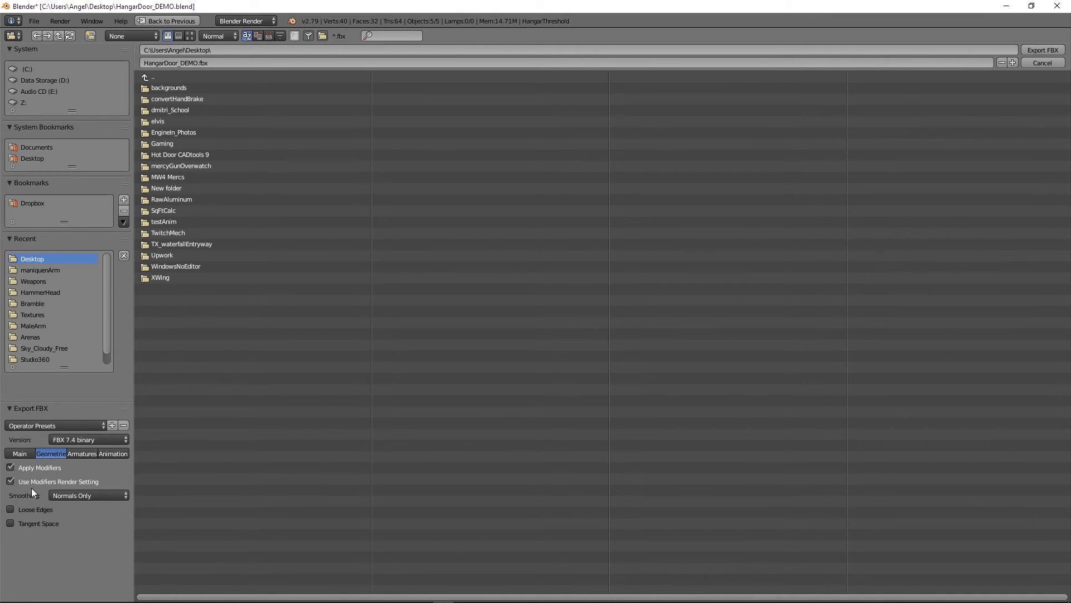
{"action": "left_click", "coordinate": [88, 497]}
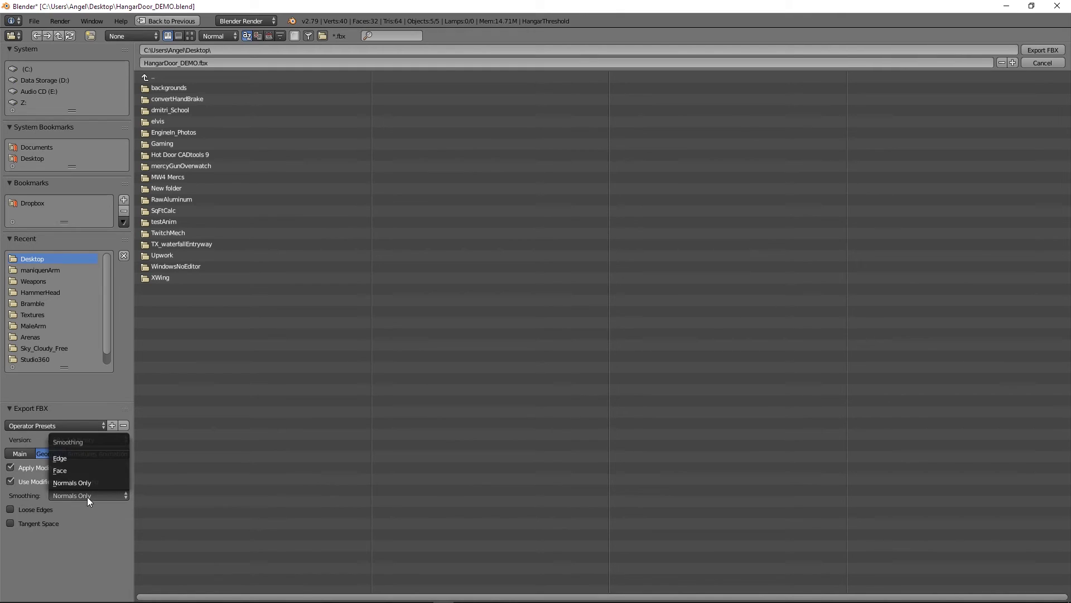
{"action": "left_click", "coordinate": [64, 473]}
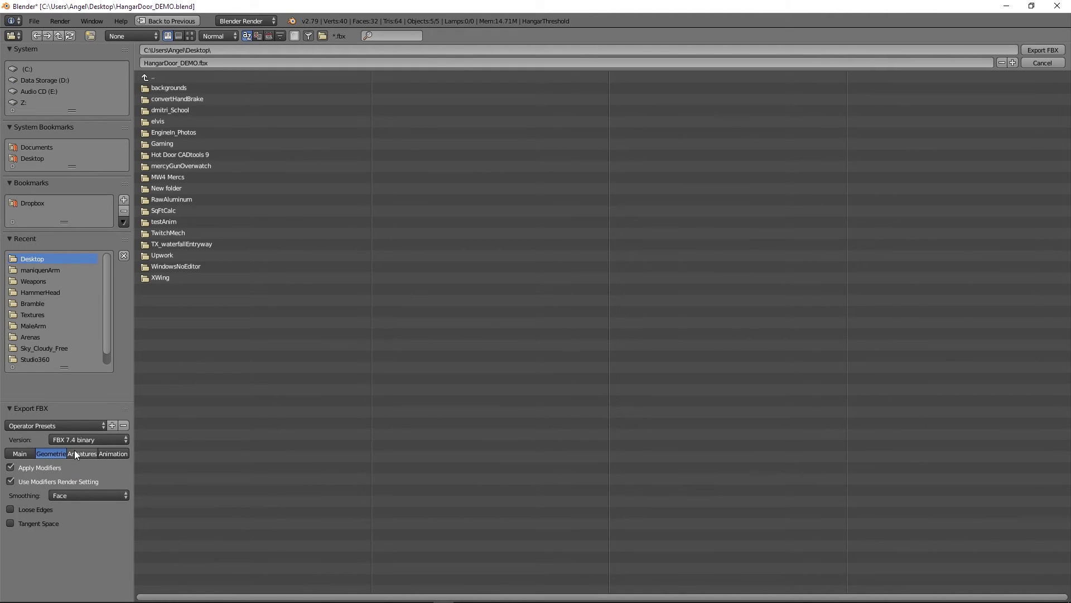
Step: Turn off Add Leaf Bones and NLA Strips in the FBX export options
{"action": "left_click", "coordinate": [75, 450]}
{"action": "left_click", "coordinate": [10, 481]}
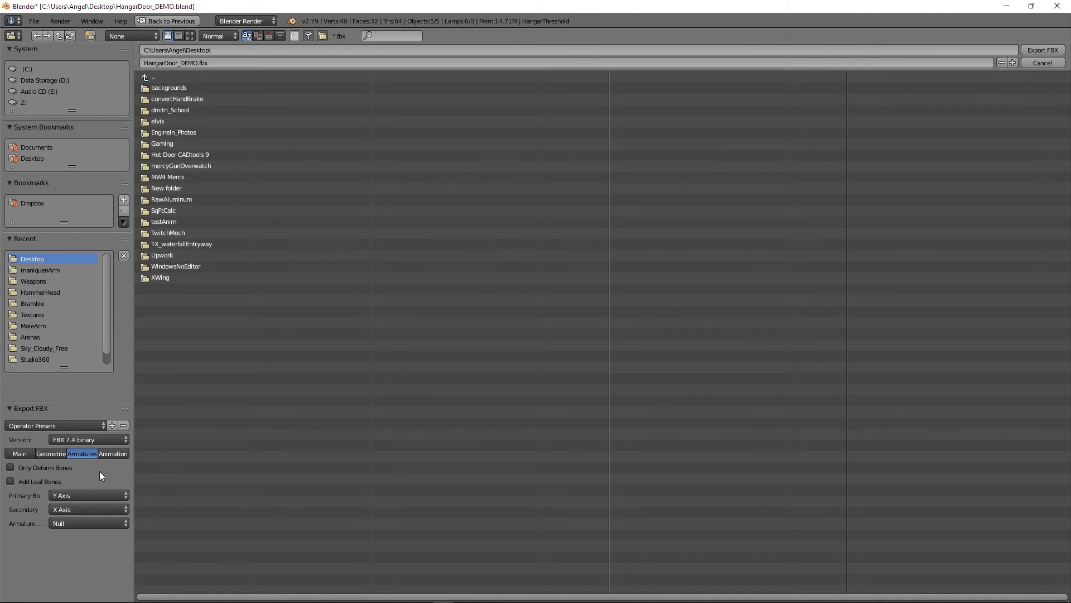
{"action": "left_click", "coordinate": [114, 454]}
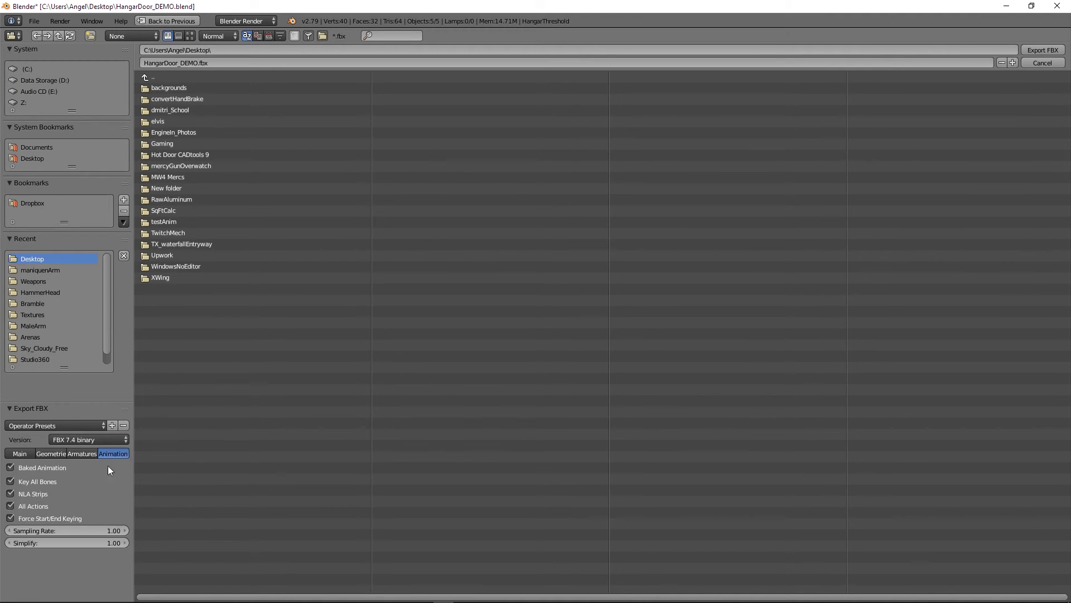
{"action": "double_click", "coordinate": [18, 467]}
{"action": "left_click", "coordinate": [10, 494]}
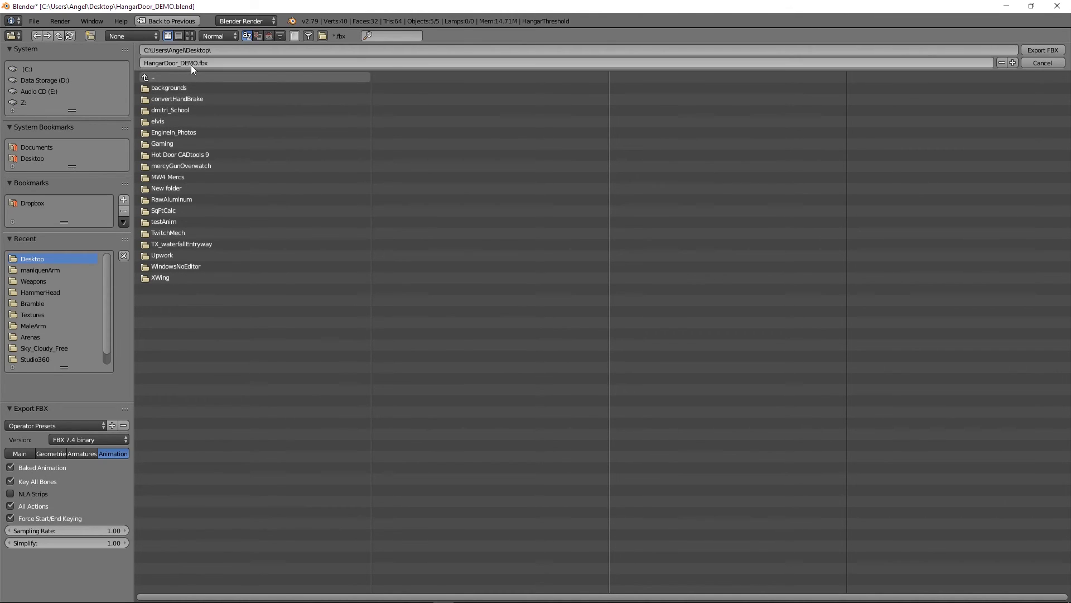
Step: Export HangarDoor_DEMO.fbx, preview the door-opening animation, then bring the Unreal Editor to front
{"action": "left_click", "coordinate": [1048, 51]}
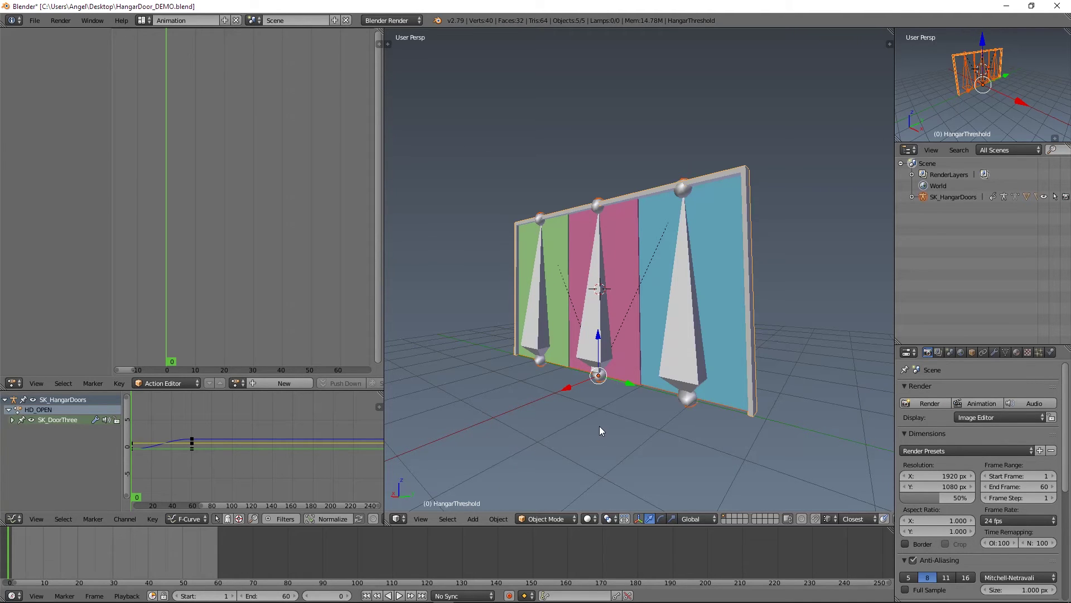
{"action": "key", "text": "alt+a"}
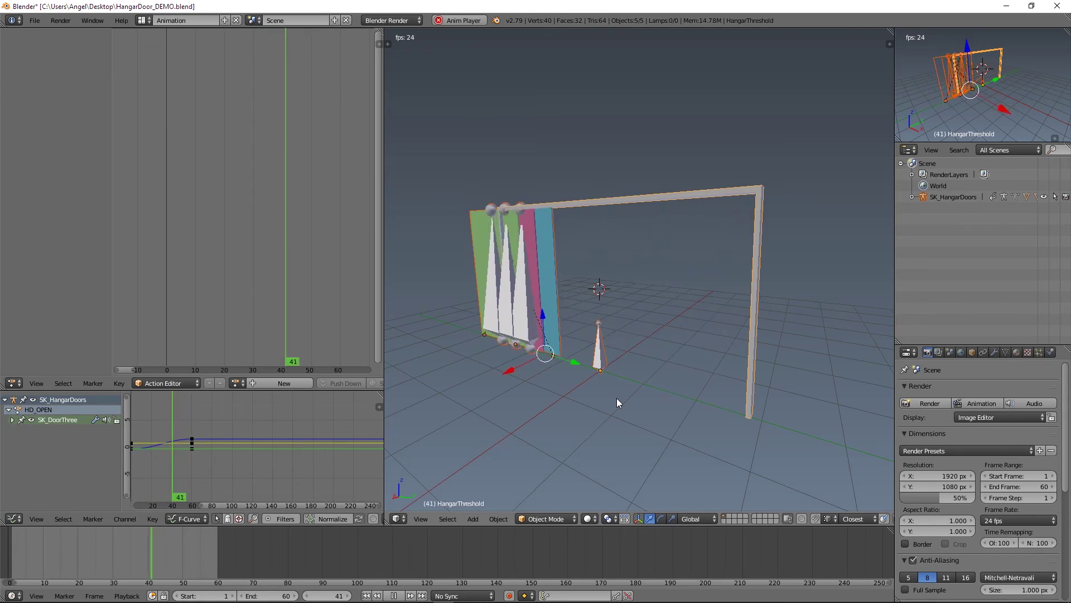
{"action": "key", "text": "Escape"}
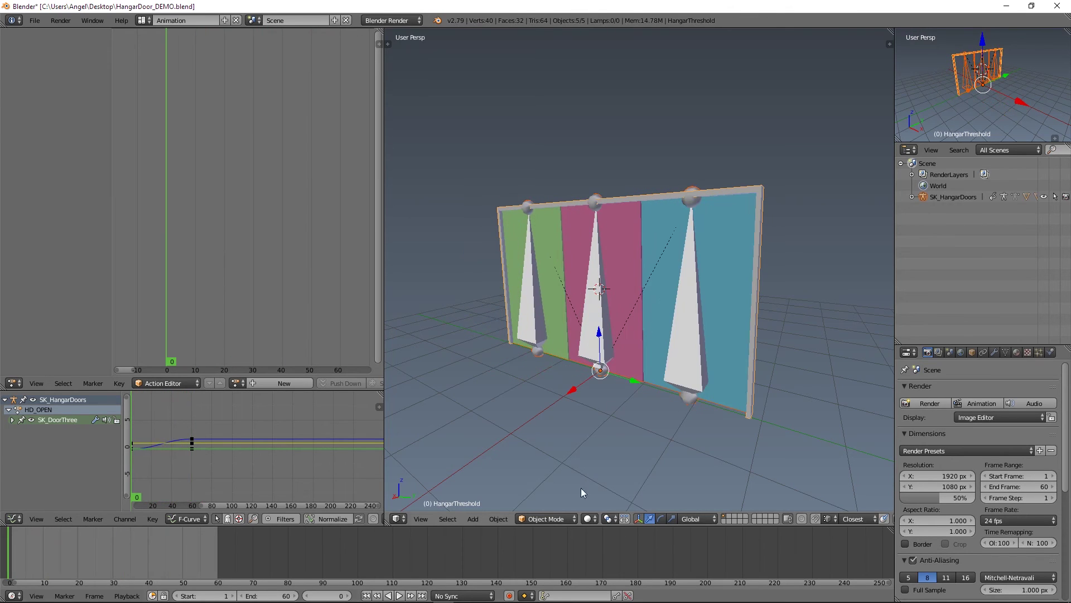
{"action": "mouse_move", "coordinate": [498, 599]}
{"action": "left_click", "coordinate": [504, 578]}
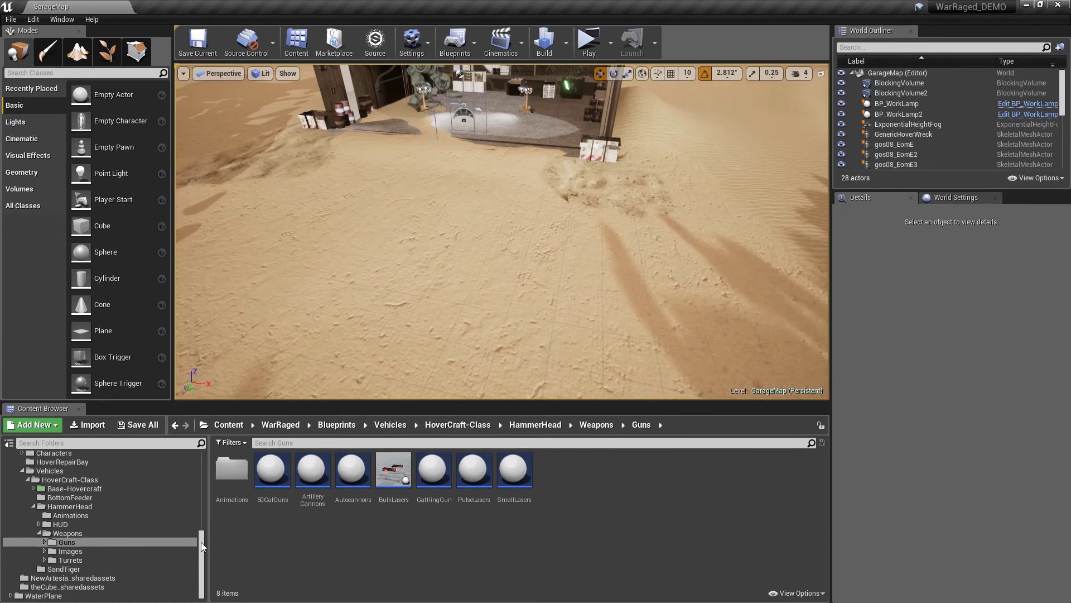
Step: Start an import into the HammerHead Animations folder from the Content Browser
{"action": "left_click", "coordinate": [75, 516]}
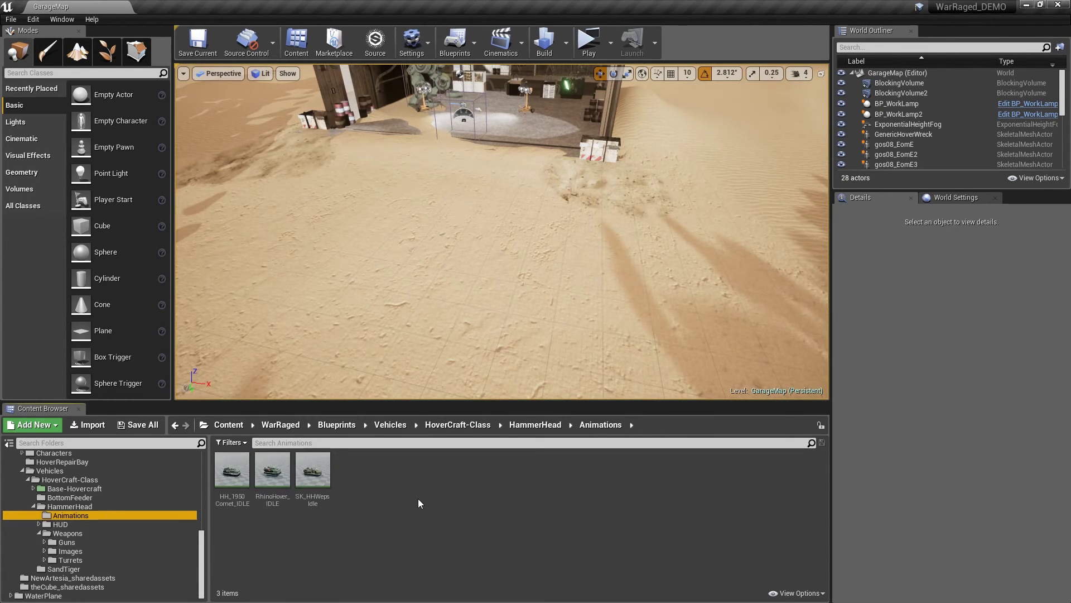
{"action": "right_click", "coordinate": [490, 494]}
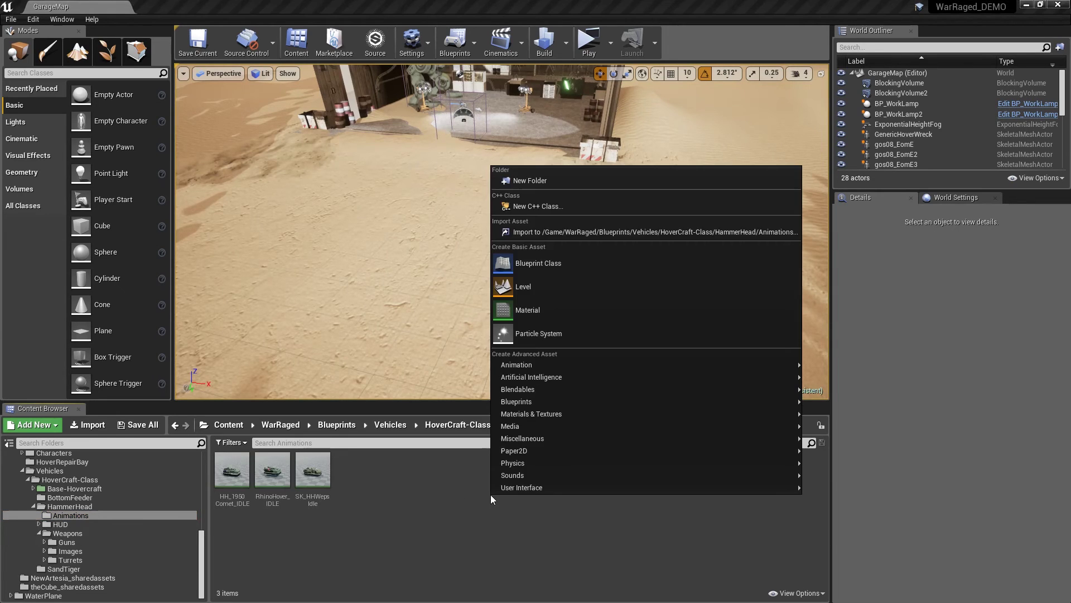
{"action": "left_click", "coordinate": [634, 234]}
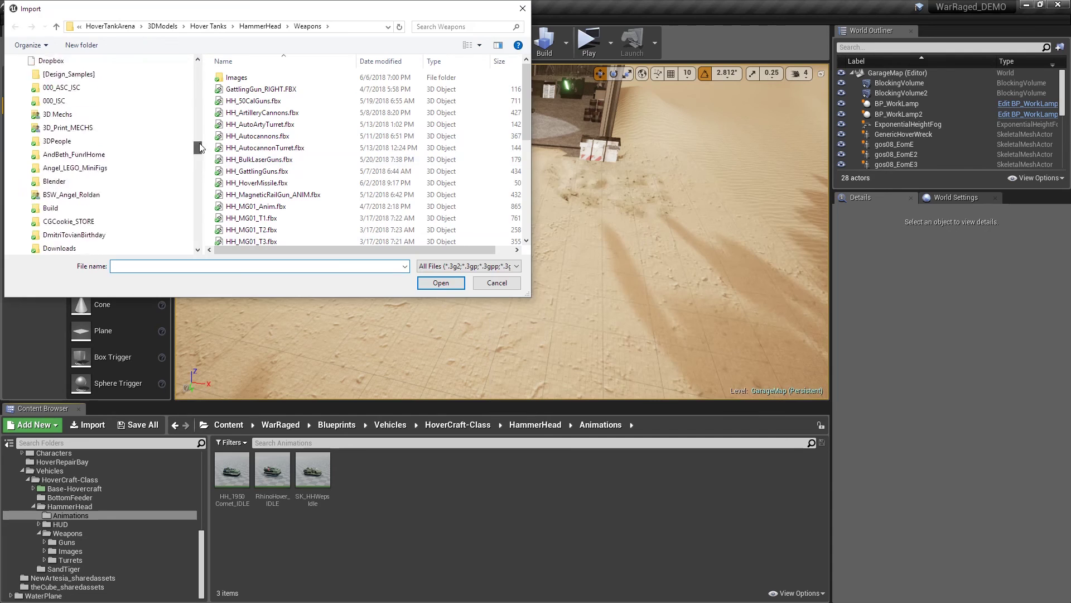
{"action": "left_click_drag", "start_coordinate": [200, 147], "coordinate": [199, 71]}
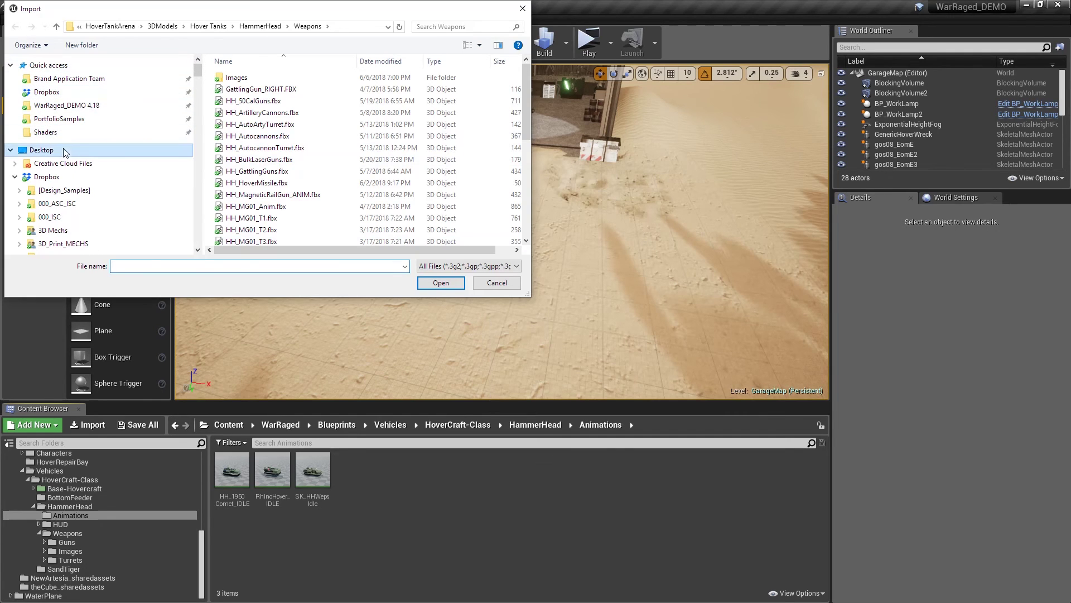
Step: Find HangarDoor_DEMO.fbx on the Desktop by searching 'demo' and open it
{"action": "left_click", "coordinate": [42, 150]}
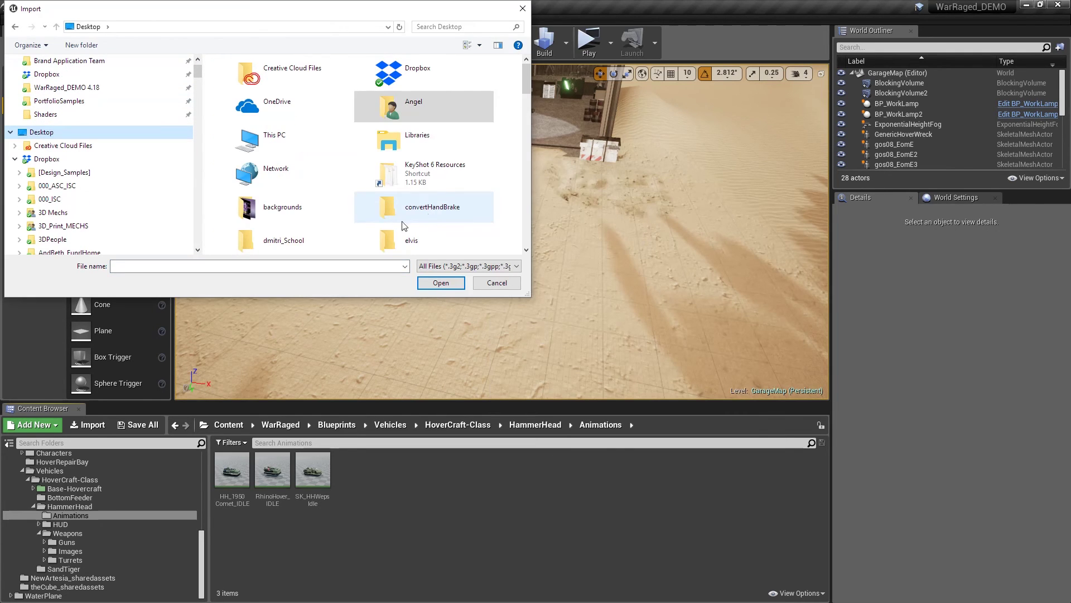
{"action": "left_click", "coordinate": [479, 27]}
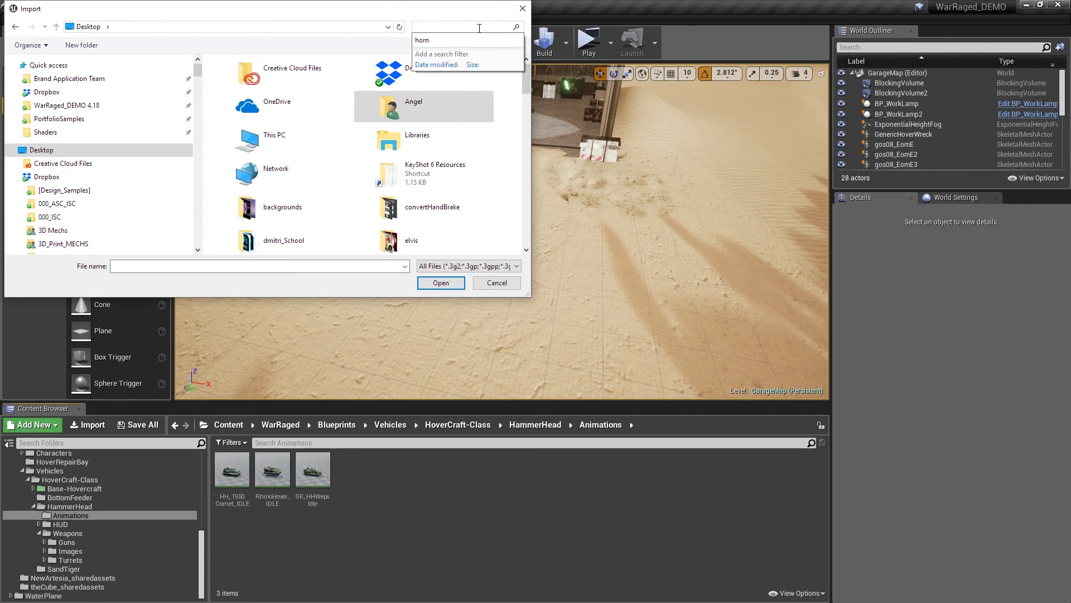
{"action": "type", "text": "hanger"}
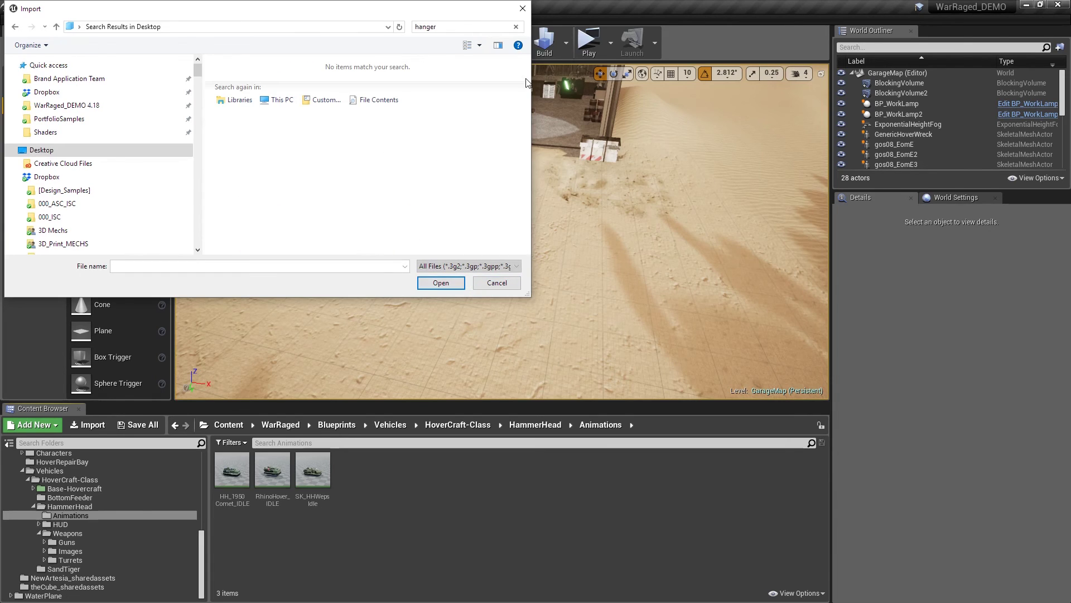
{"action": "left_click", "coordinate": [453, 26]}
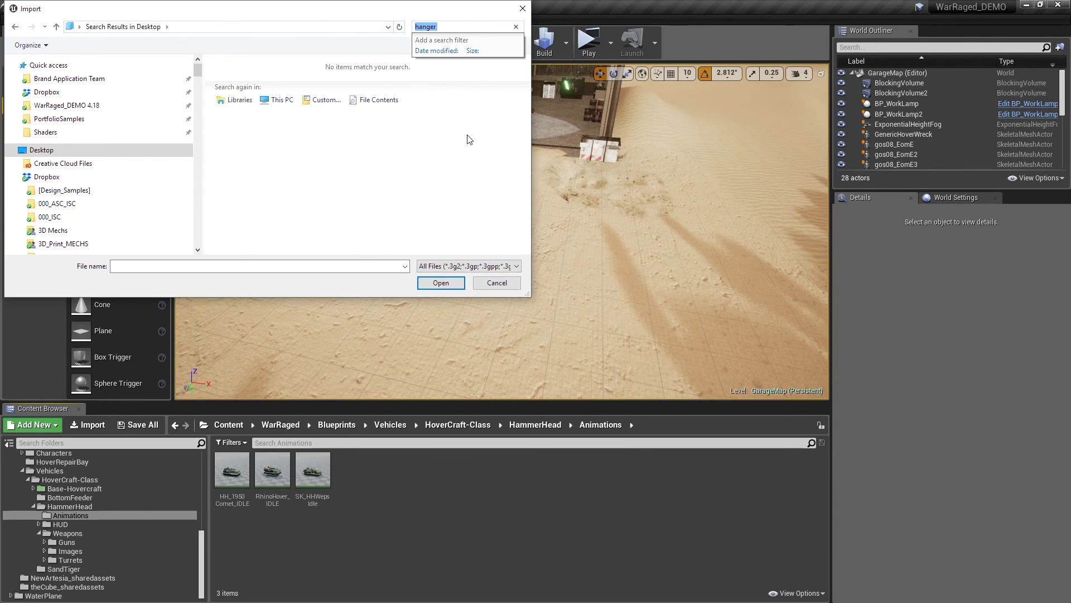
{"action": "type", "text": "demo"}
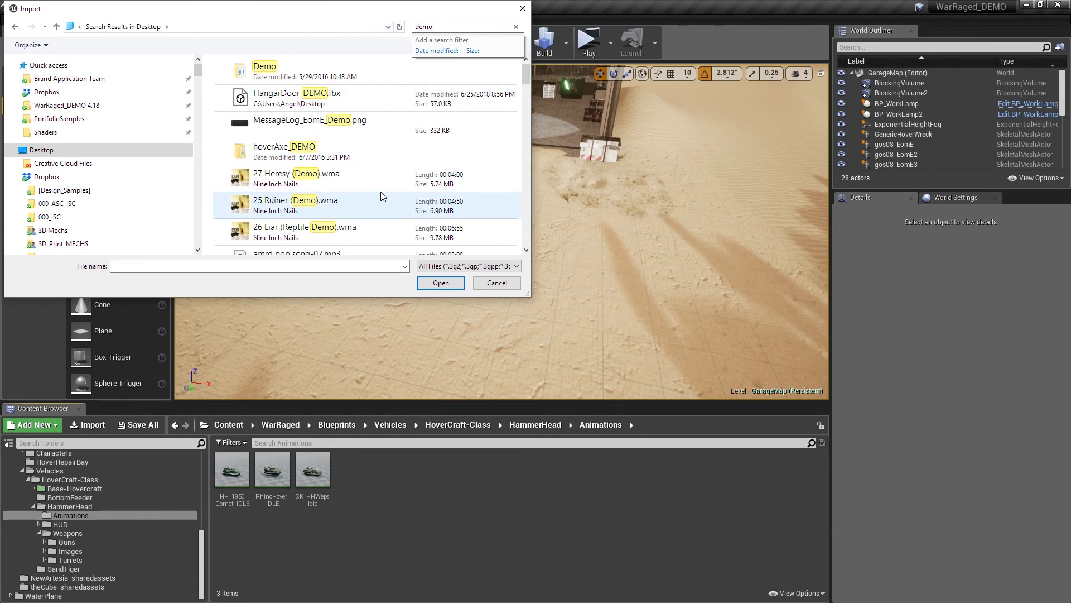
{"action": "left_click", "coordinate": [350, 96]}
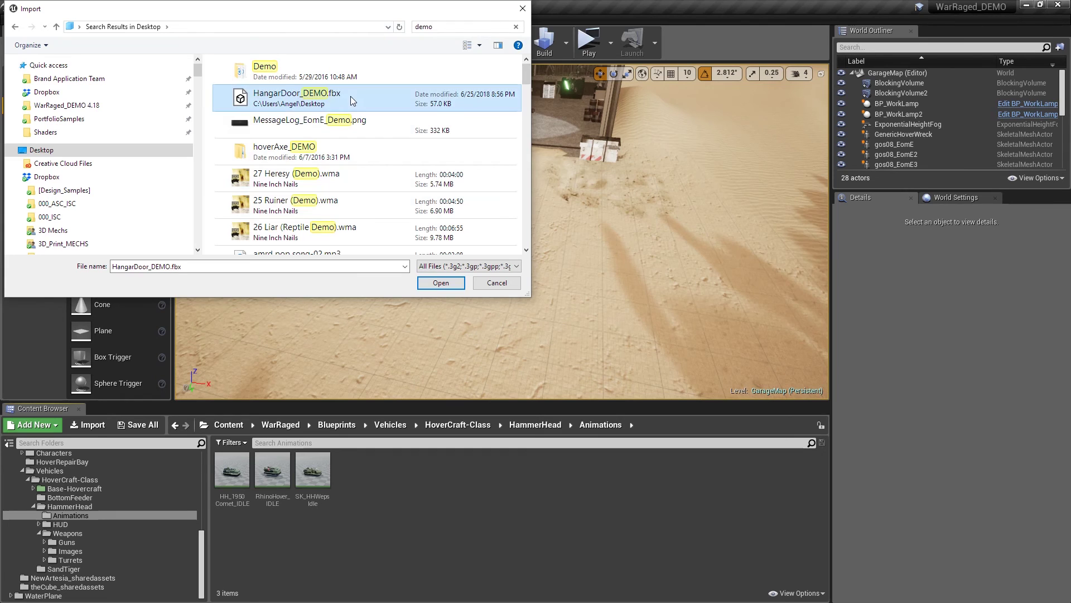
{"action": "left_click", "coordinate": [442, 284]}
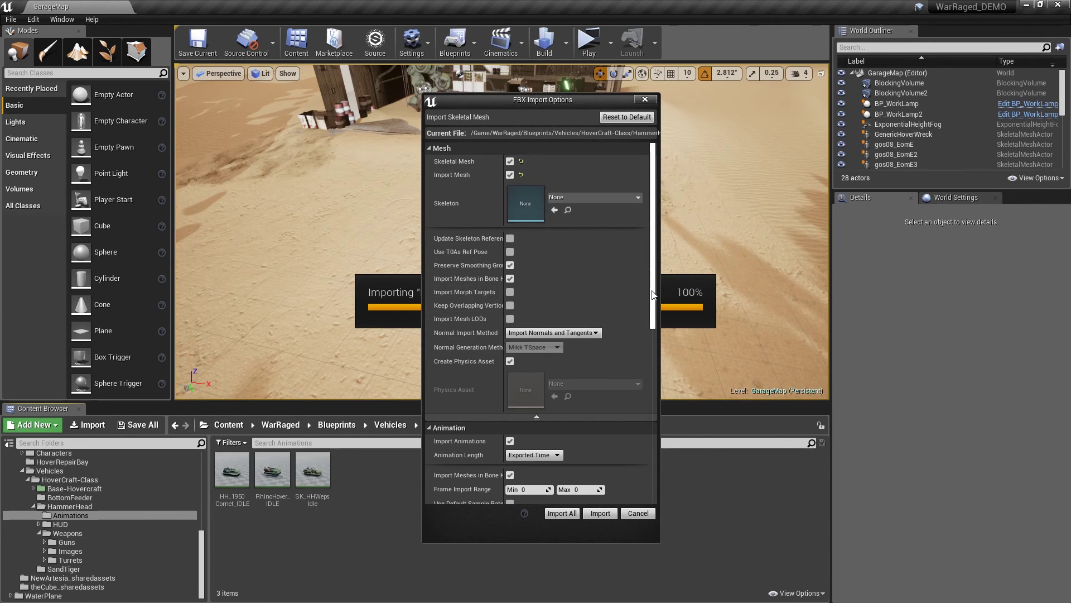
Step: Import the FBX with Import Animations on and normals kept as Import Normals and Tangents
{"action": "left_click_drag", "start_coordinate": [651, 292], "coordinate": [653, 321]}
{"action": "scroll", "coordinate": [653, 321], "scroll_direction": "down", "scroll_amount": 10}
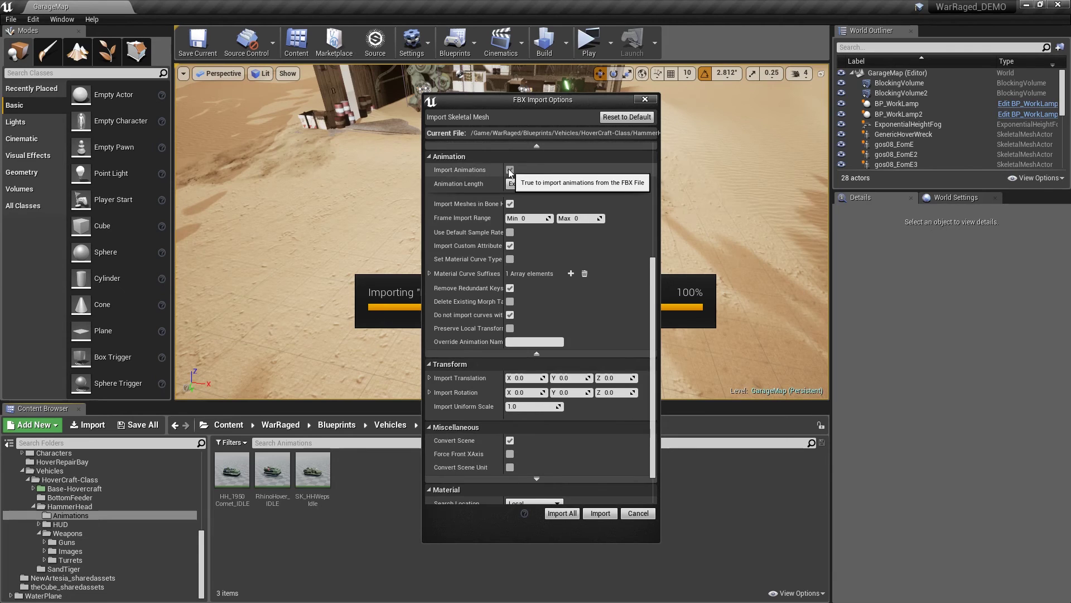
{"action": "left_click", "coordinate": [510, 170]}
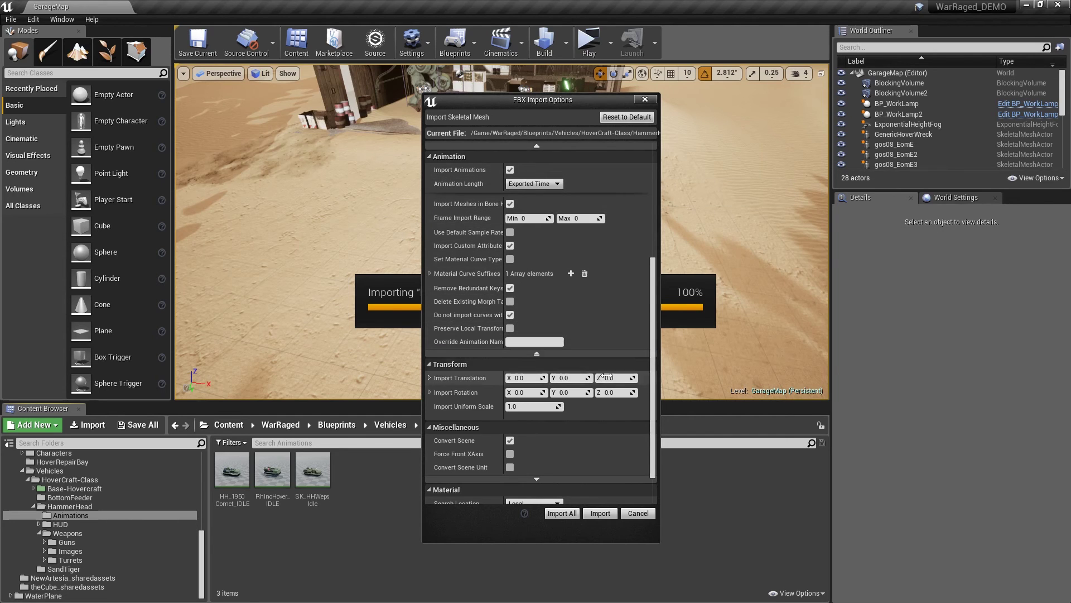
{"action": "scroll", "coordinate": [608, 387], "scroll_direction": "down", "scroll_amount": 3}
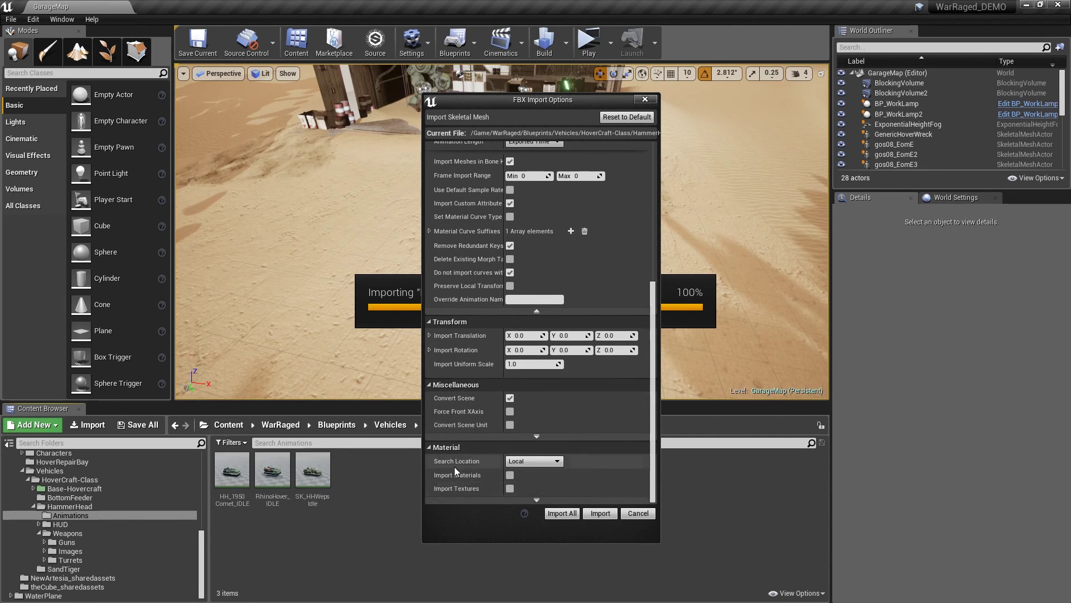
{"action": "scroll", "coordinate": [622, 458], "scroll_direction": "up", "scroll_amount": 10}
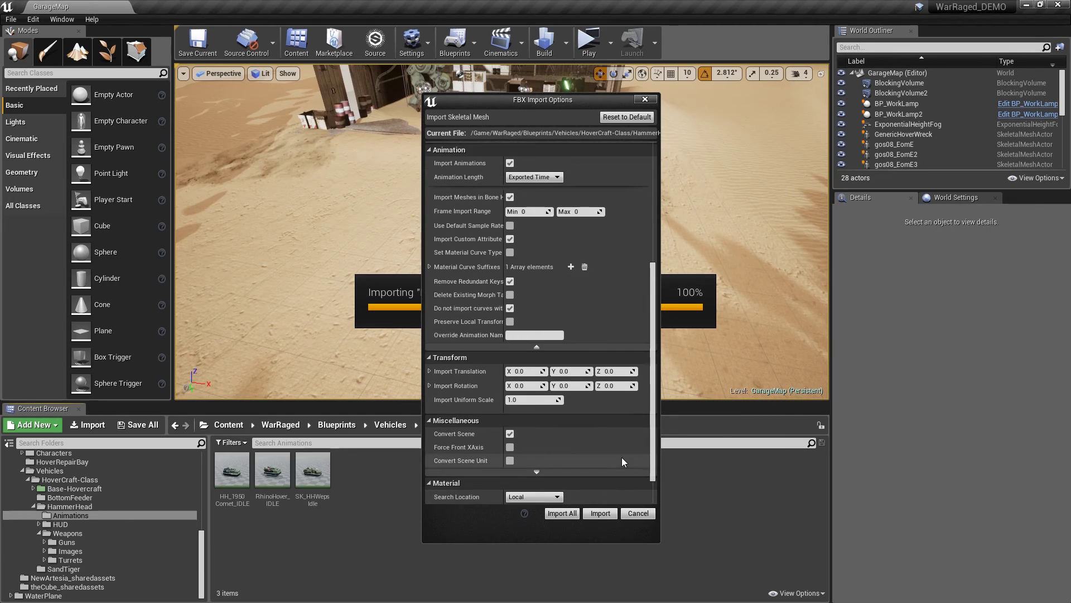
{"action": "scroll", "coordinate": [621, 460], "scroll_direction": "up", "scroll_amount": 10}
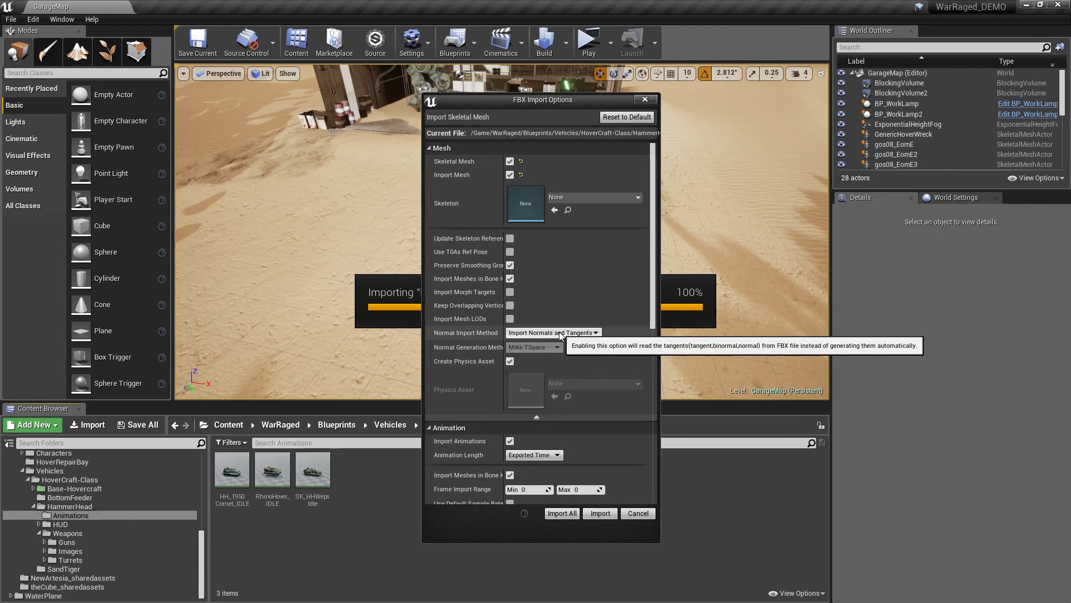
{"action": "left_click", "coordinate": [591, 335]}
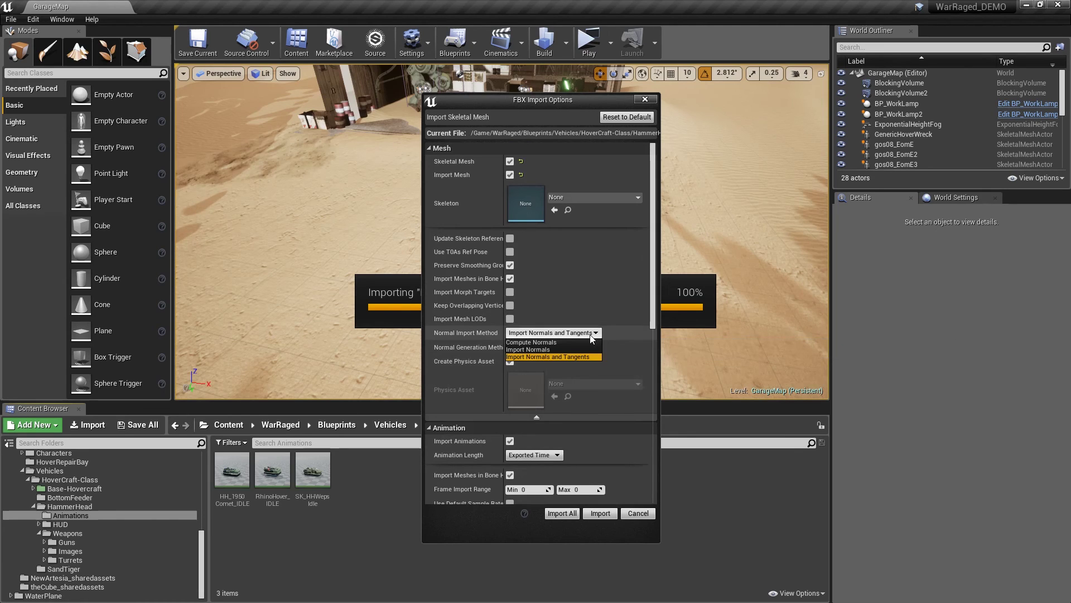
{"action": "left_click", "coordinate": [558, 356]}
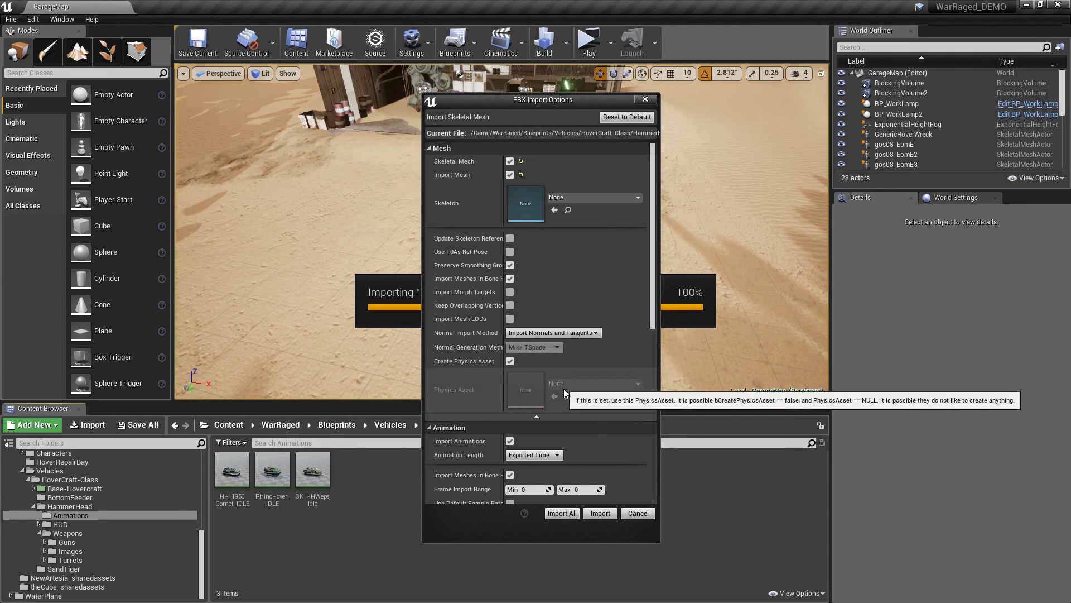
{"action": "left_click", "coordinate": [601, 513]}
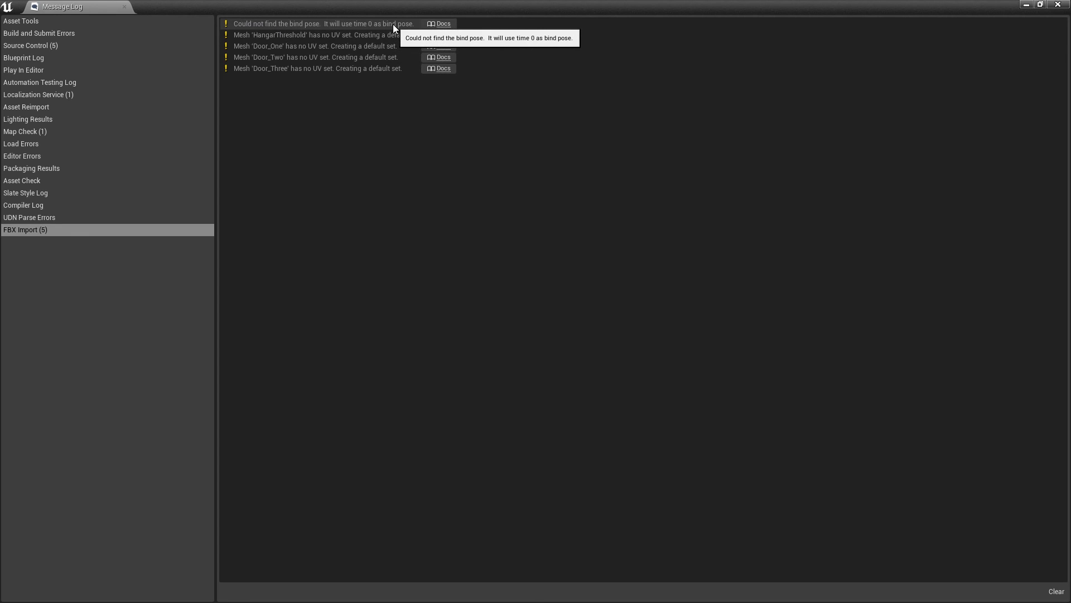
Step: Close the Message Log, check the new imported assets, and open HangarDoor_DEMO_Anim
{"action": "left_click", "coordinate": [1060, 5]}
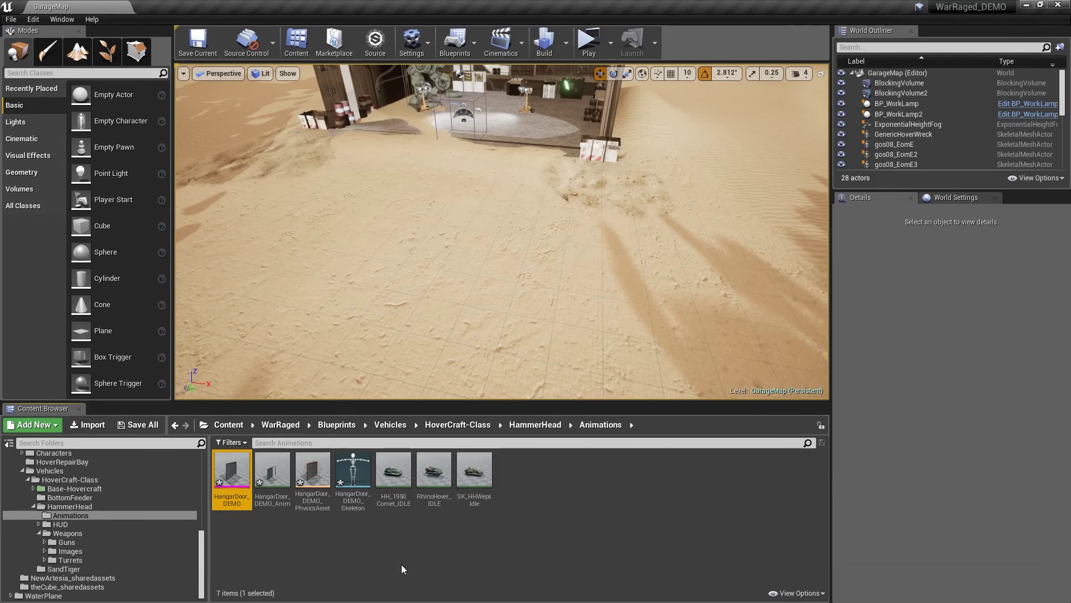
{"action": "mouse_move", "coordinate": [233, 475]}
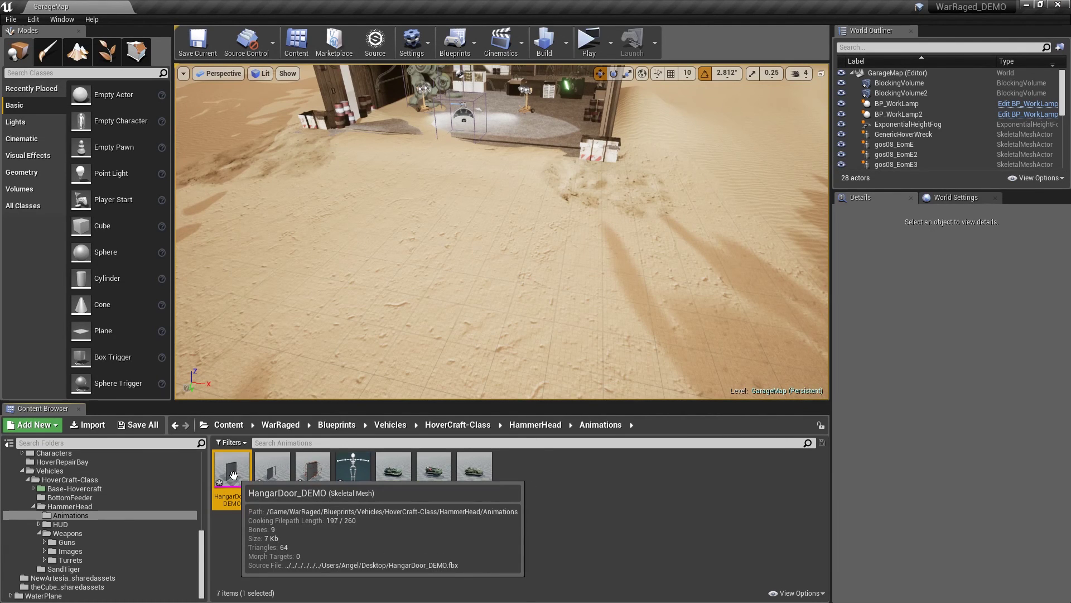
{"action": "mouse_move", "coordinate": [315, 473]}
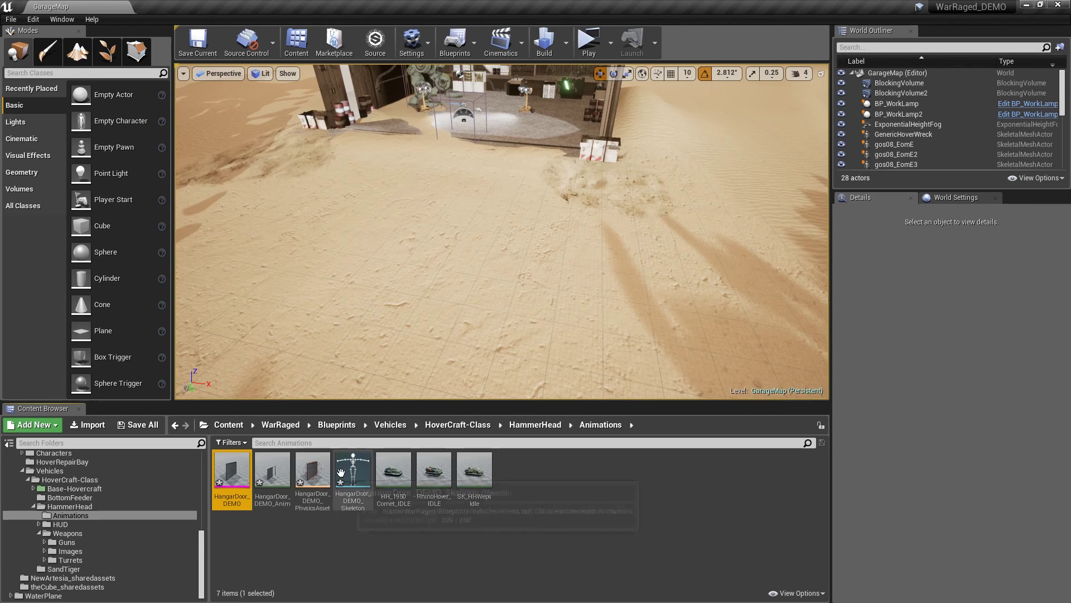
{"action": "double_click", "coordinate": [272, 473]}
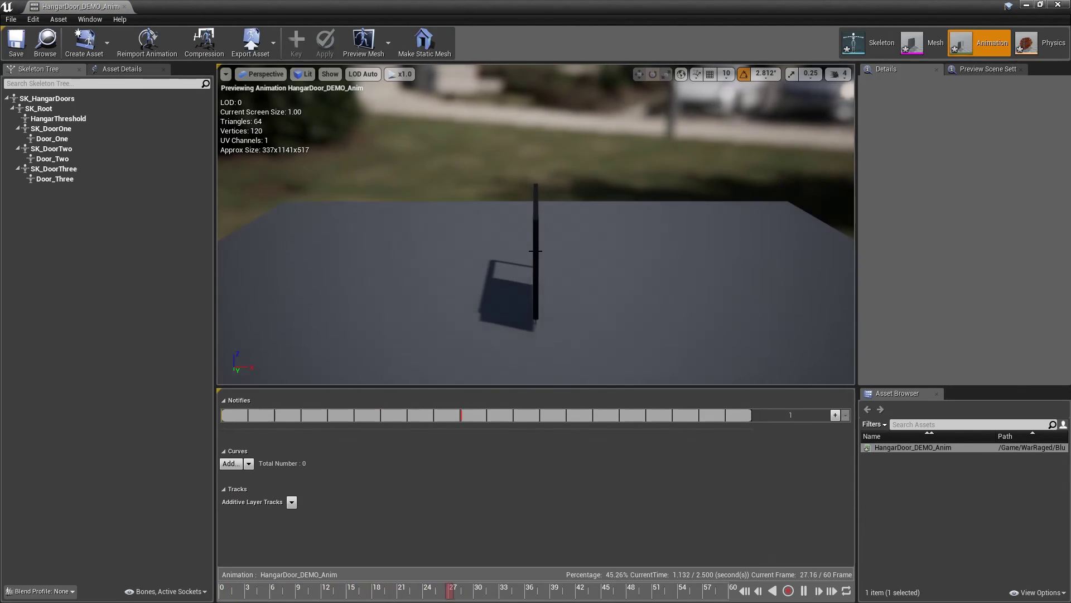
Step: Orbit the door animation preview, then open the HangarDoor_DEMO_Skeleton editor
{"action": "mouse_move", "coordinate": [634, 267]}
{"action": "right_mouse_down"}
{"action": "mouse_move", "coordinate": [613, 279]}
{"action": "mouse_move", "coordinate": [553, 279]}
{"action": "mouse_move", "coordinate": [626, 273]}
{"action": "right_mouse_up"}
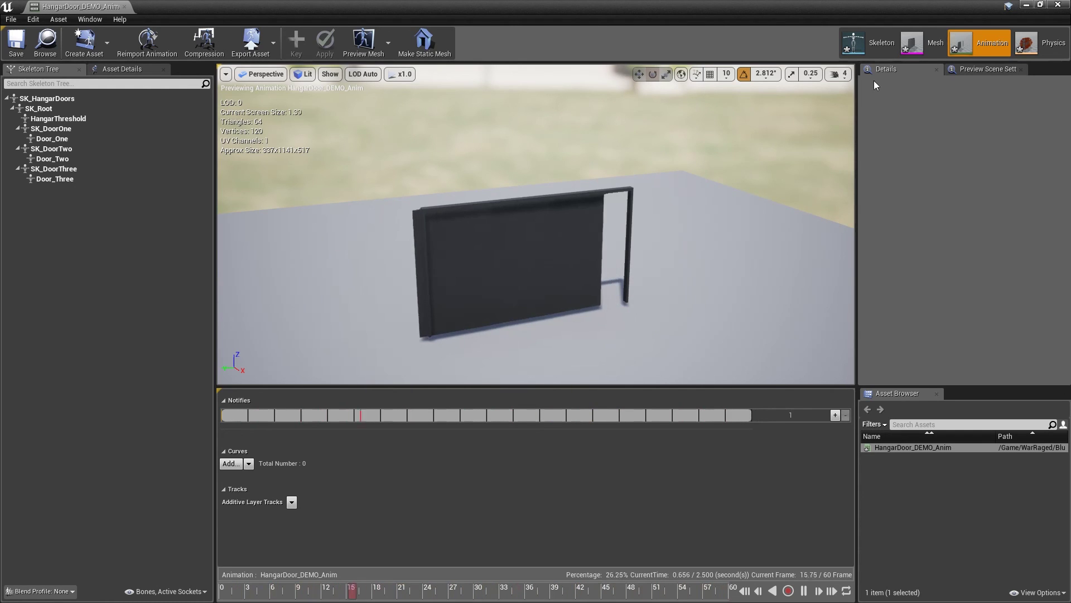
{"action": "left_click", "coordinate": [872, 42]}
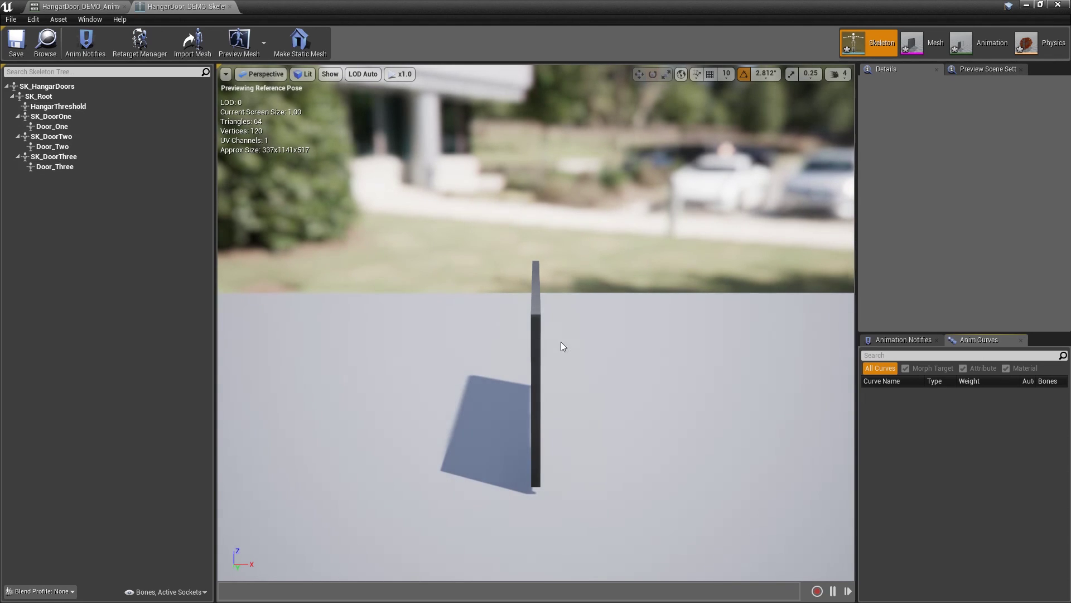
{"action": "mouse_move", "coordinate": [610, 326]}
{"action": "left_mouse_down"}
{"action": "mouse_move", "coordinate": [558, 312]}
{"action": "mouse_move", "coordinate": [610, 325]}
{"action": "left_mouse_up"}
{"action": "left_click", "coordinate": [610, 280]}
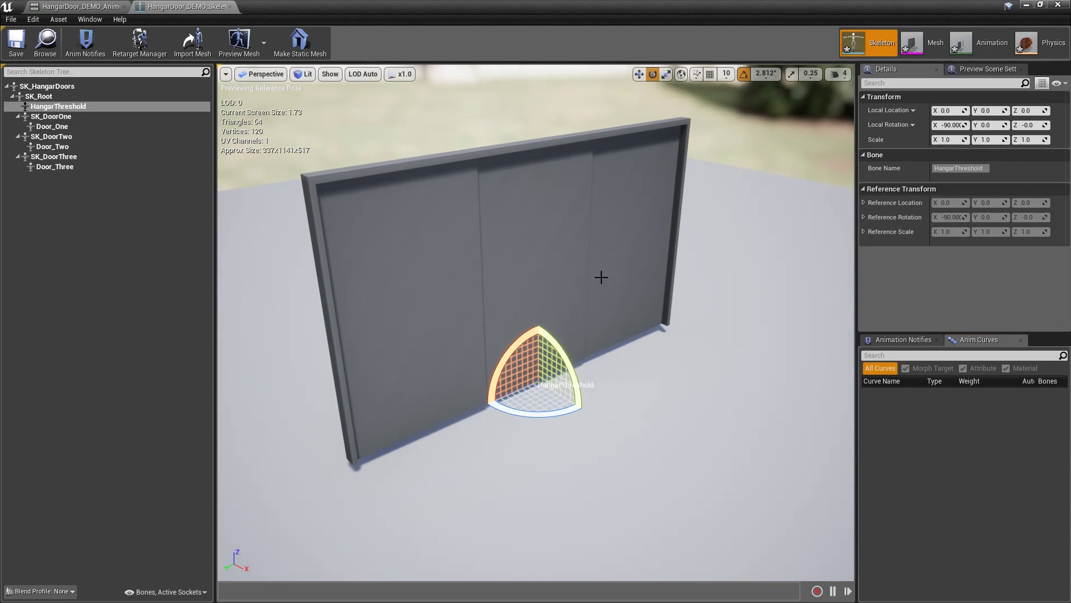
{"action": "left_click", "coordinate": [62, 118]}
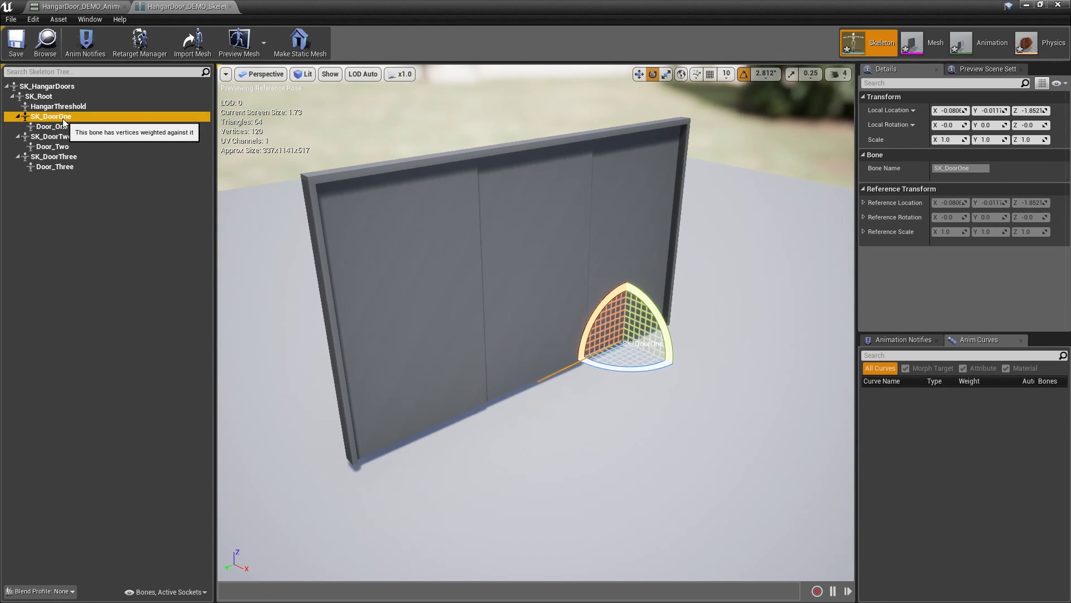
{"action": "left_click", "coordinate": [60, 129]}
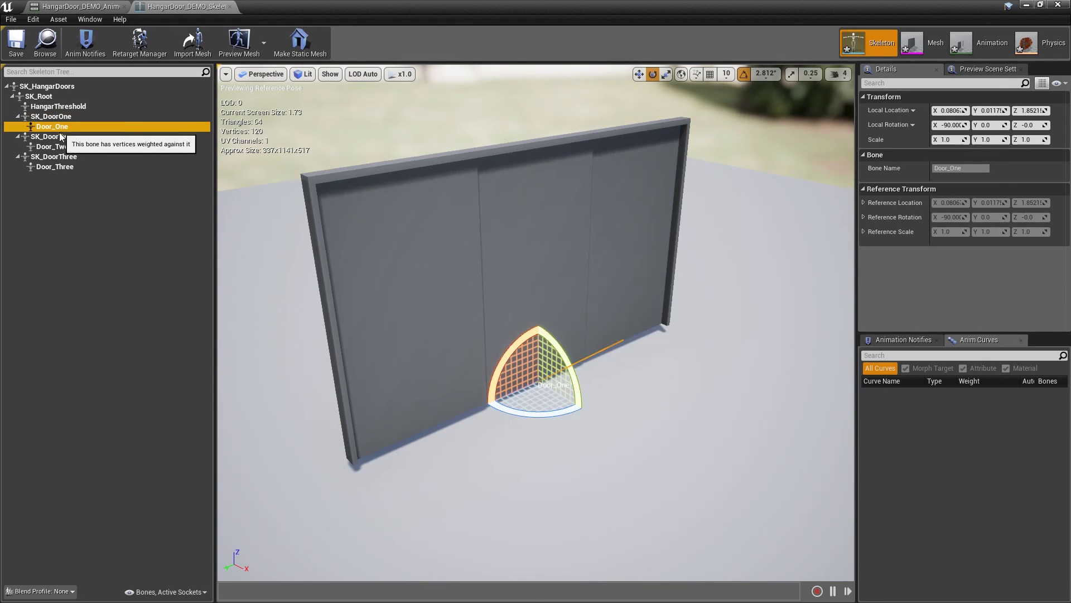
{"action": "left_click", "coordinate": [61, 138]}
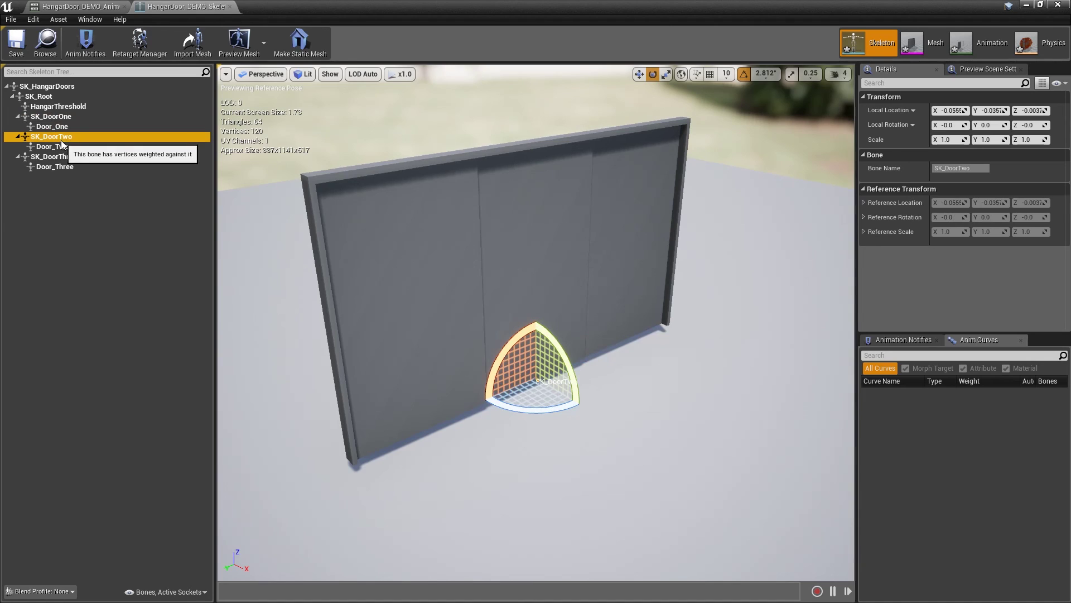
{"action": "left_click", "coordinate": [61, 148]}
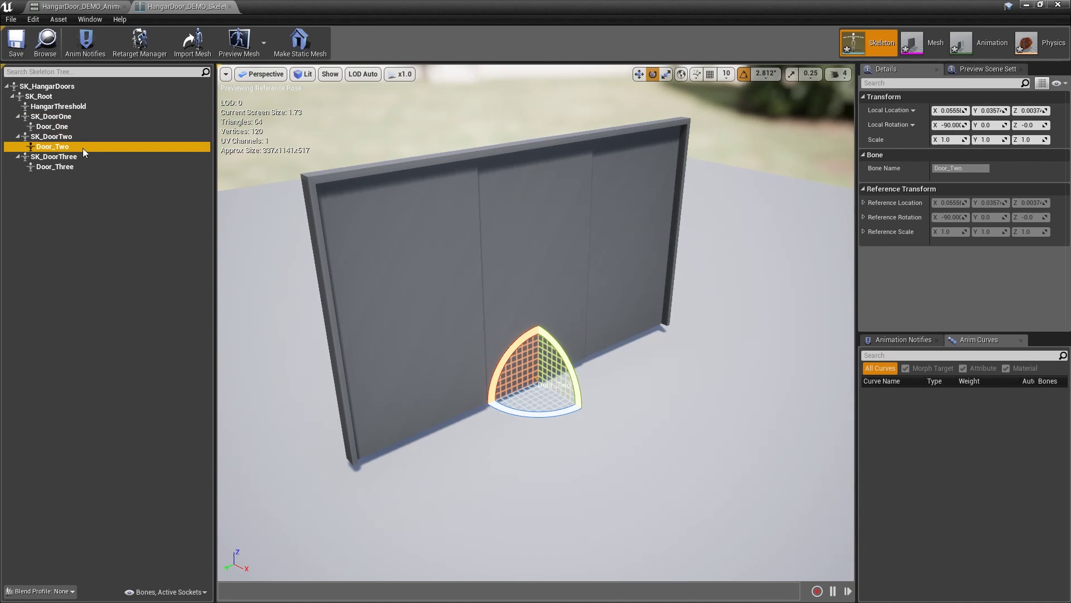
{"action": "left_click", "coordinate": [67, 158]}
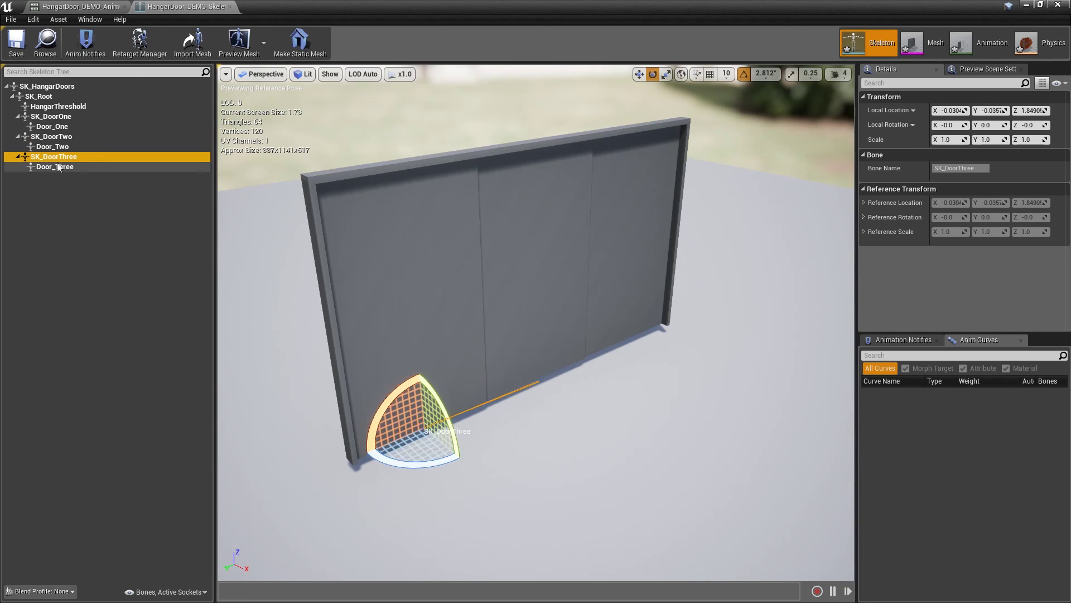
{"action": "left_click", "coordinate": [56, 167]}
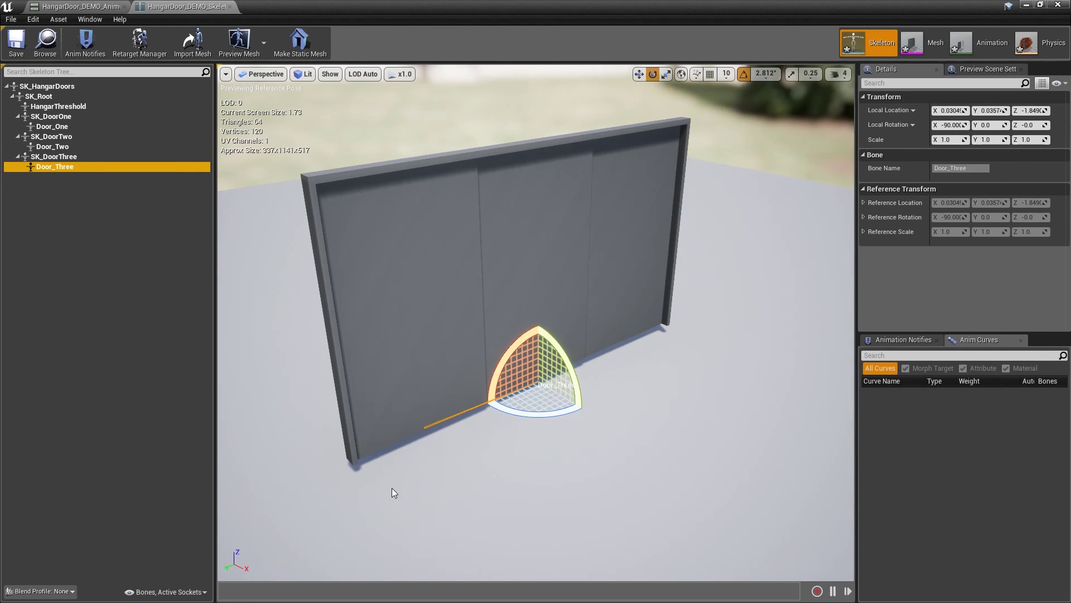